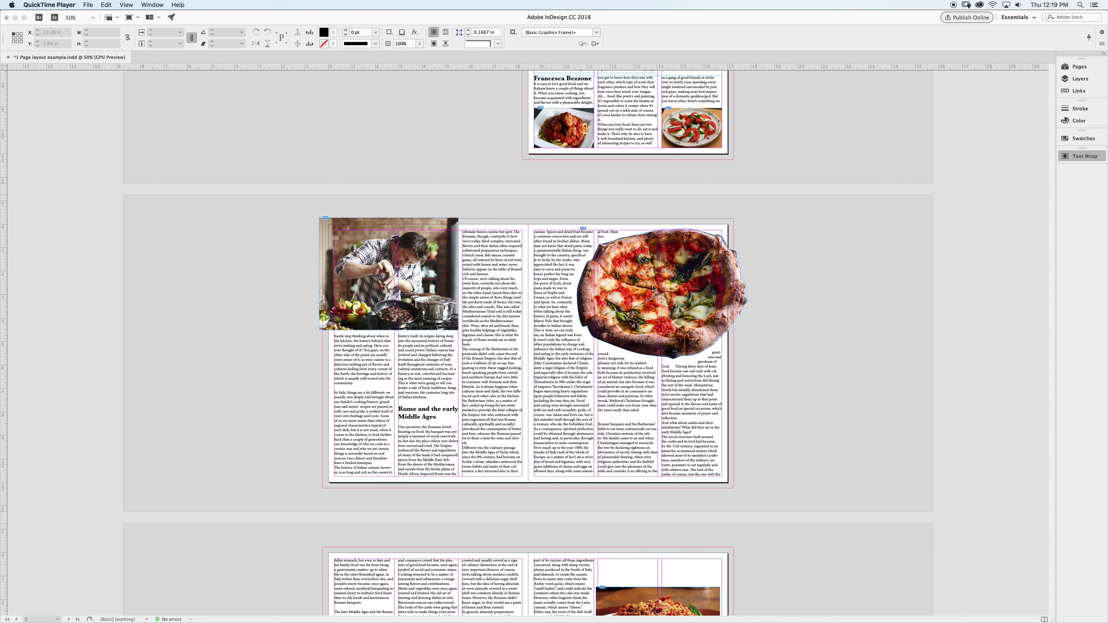
# Step: Move the existing pizza image off the right-hand page onto the pasteboard beside it and deselect it
pyautogui.scroll(-5, 740, 353)
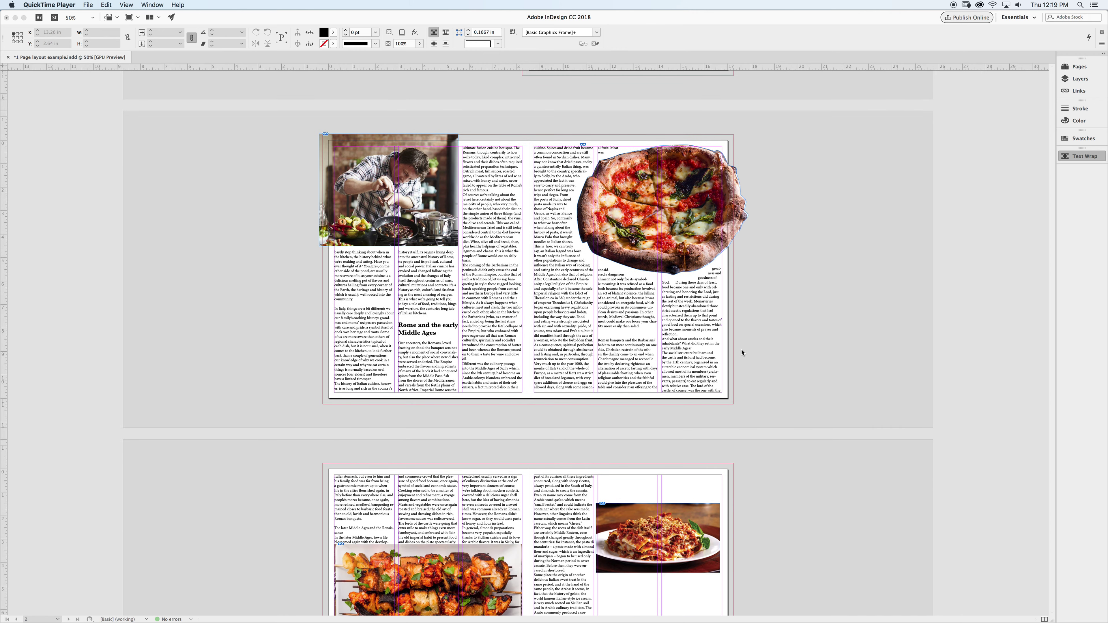
pyautogui.scroll(6, 741, 353)
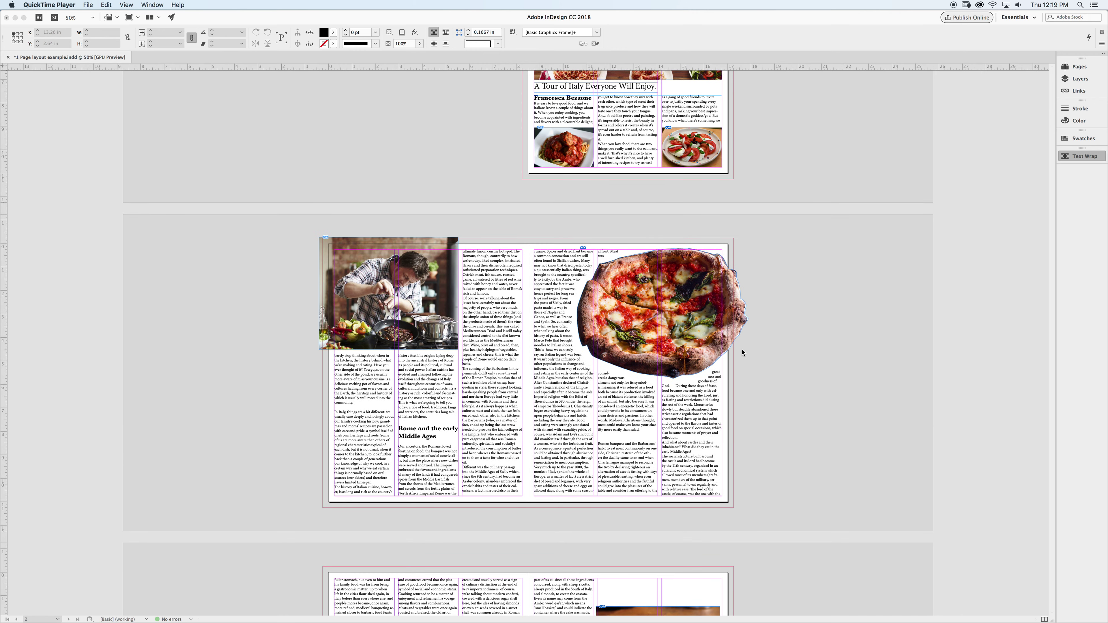
pyautogui.click(742, 351)
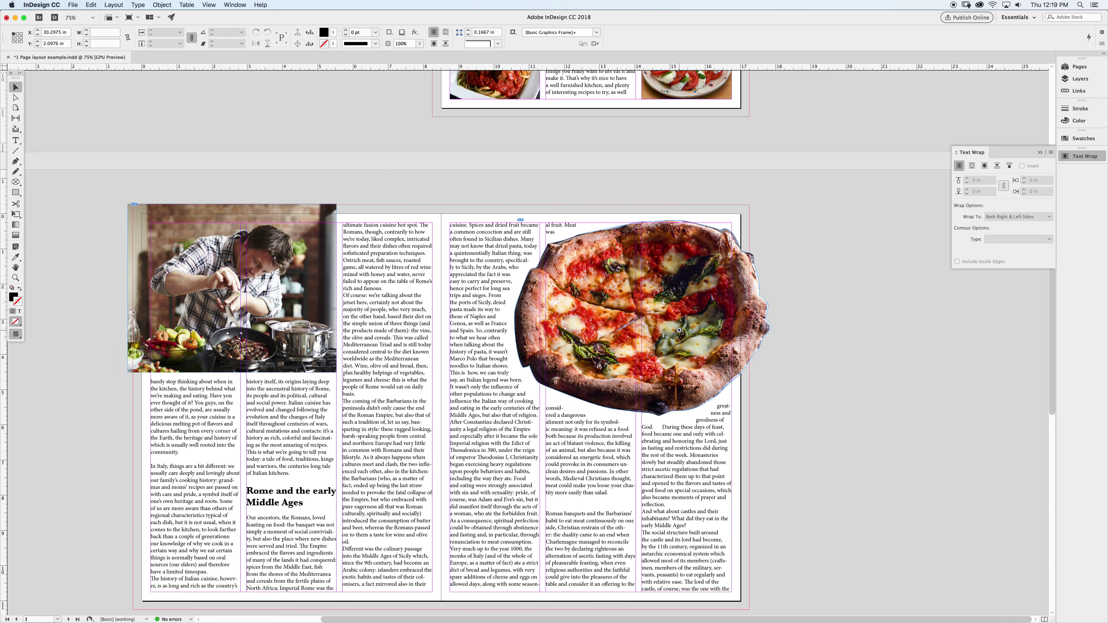
pyautogui.click(803, 378)
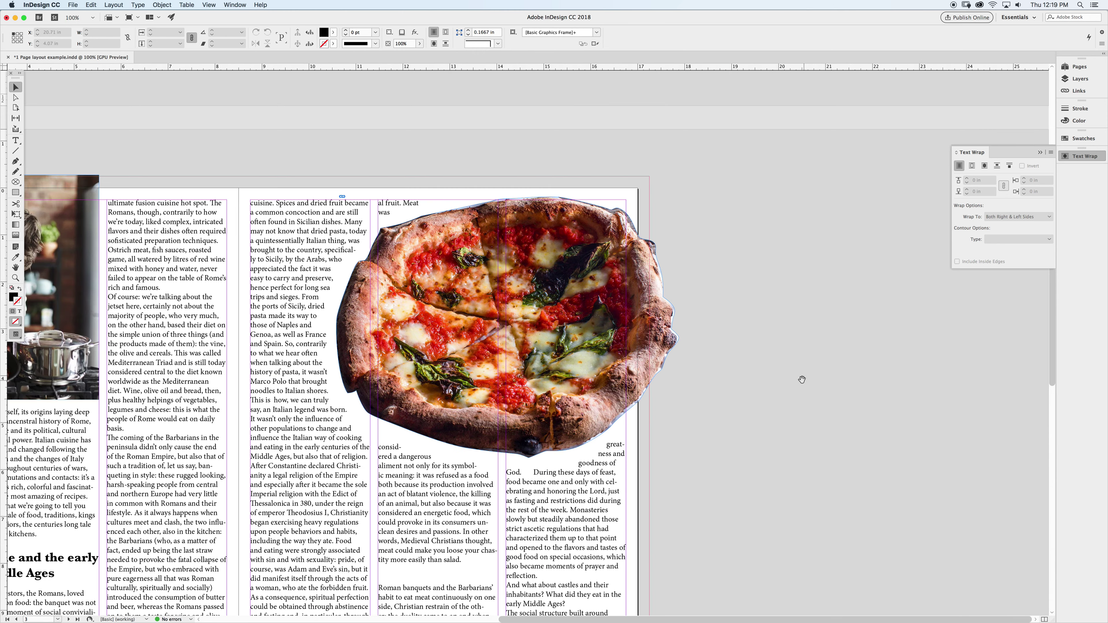
pyautogui.scroll(-1, 719, 291)
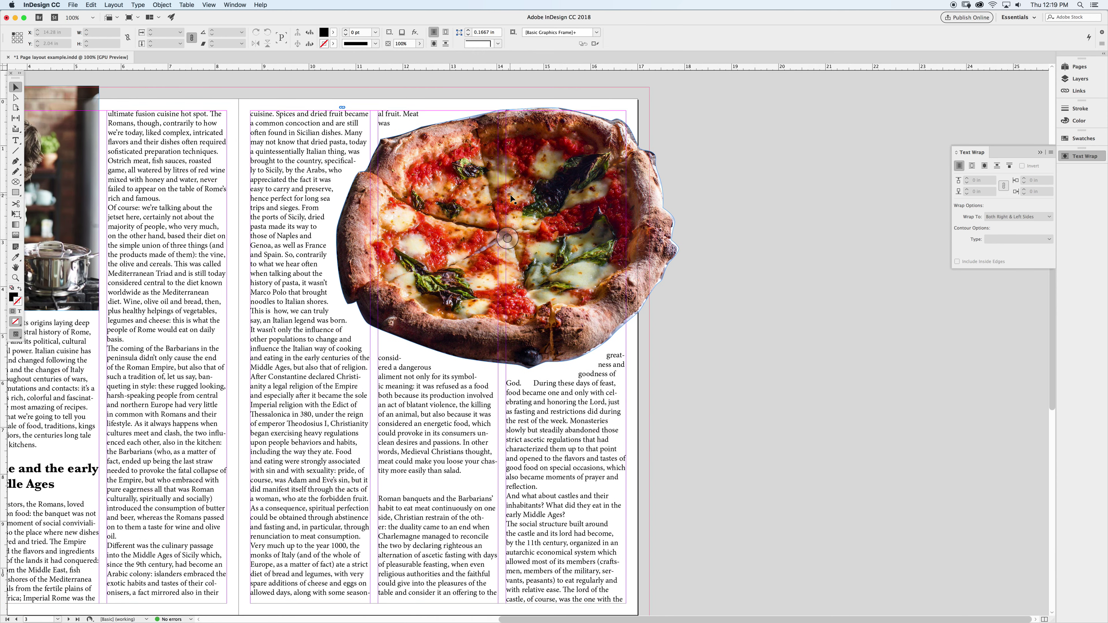
pyautogui.click(397, 220)
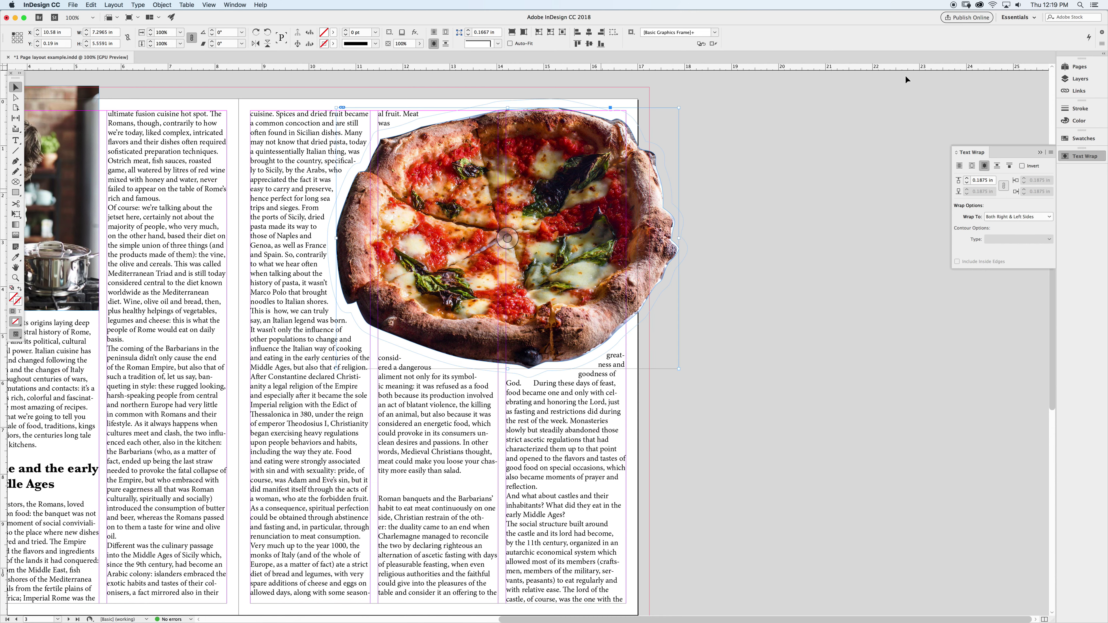
pyautogui.click(1006, 4)
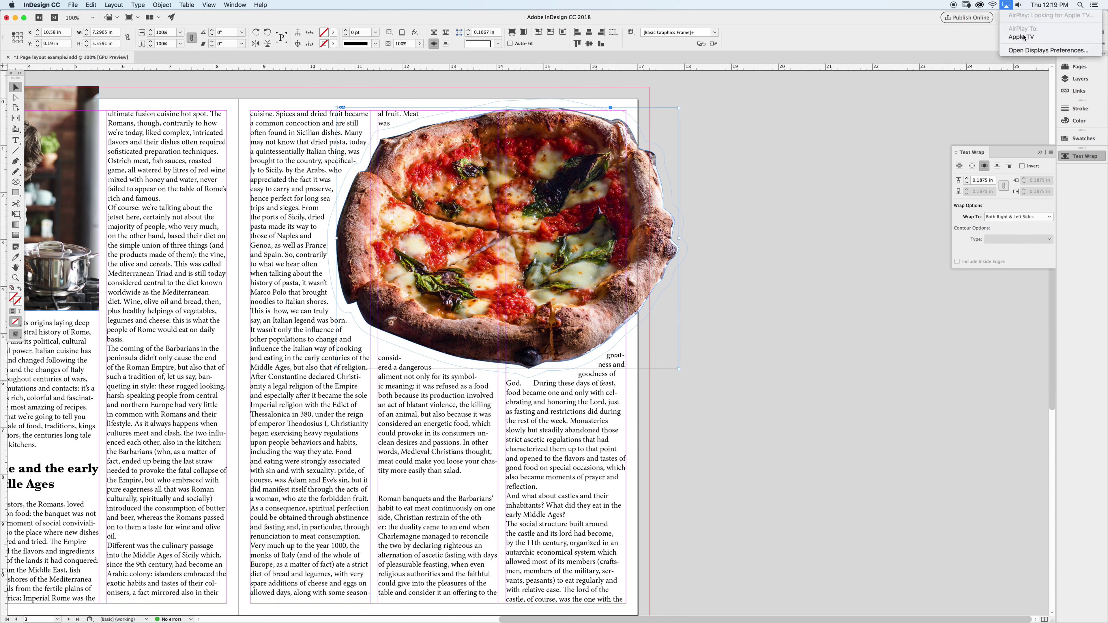
pyautogui.click(868, 134)
pyautogui.moveTo(379, 219); pyautogui.dragTo(857, 227)
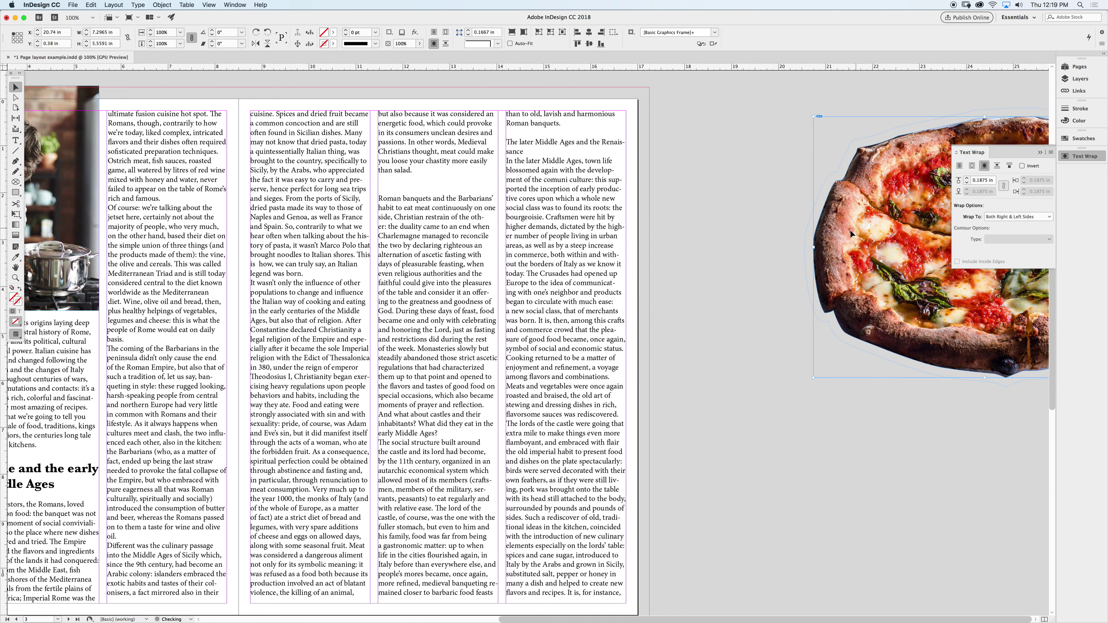
pyautogui.click(719, 301)
# Step: Place pizza-Clipped.jpg over the right-hand page's text columns in a frame about 8.47 in wide and 6.88 in high
pyautogui.press('super+d')
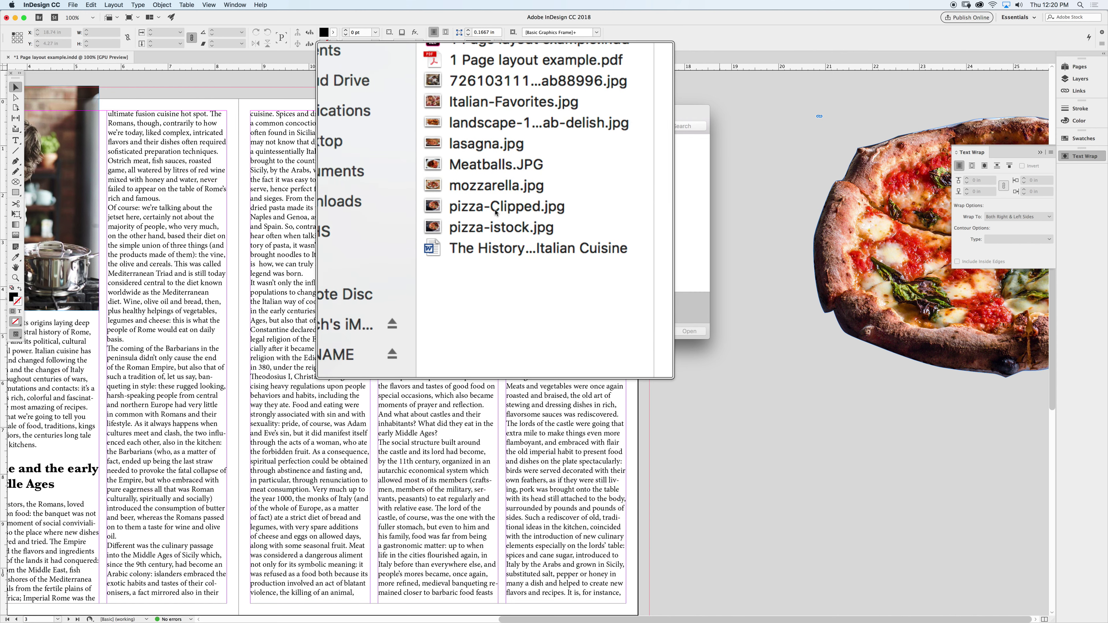
pyautogui.click(500, 205)
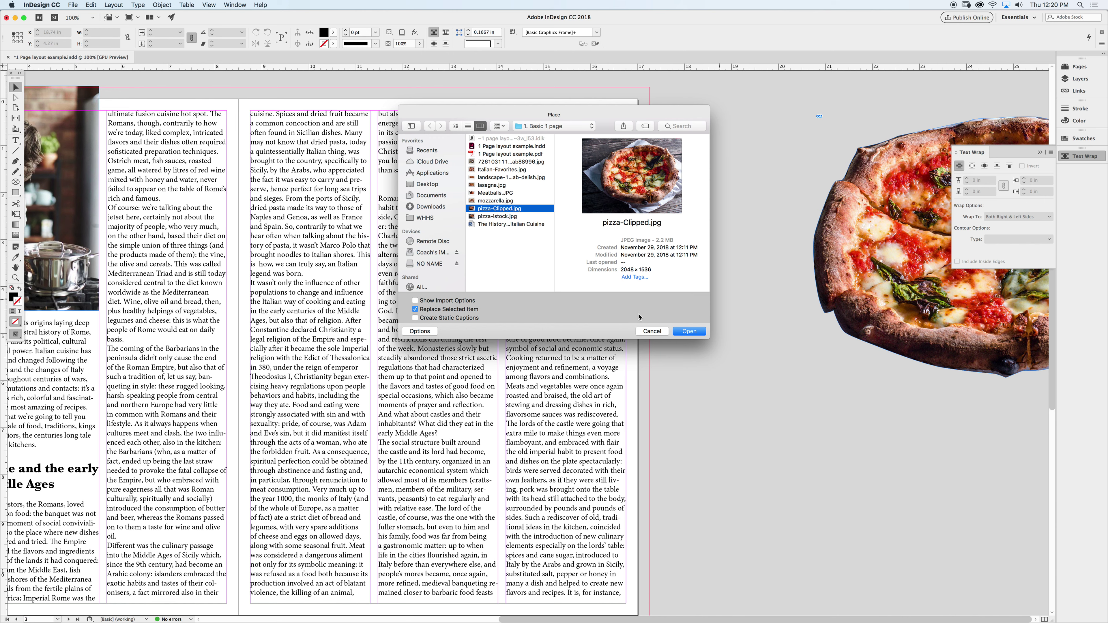
pyautogui.click(688, 331)
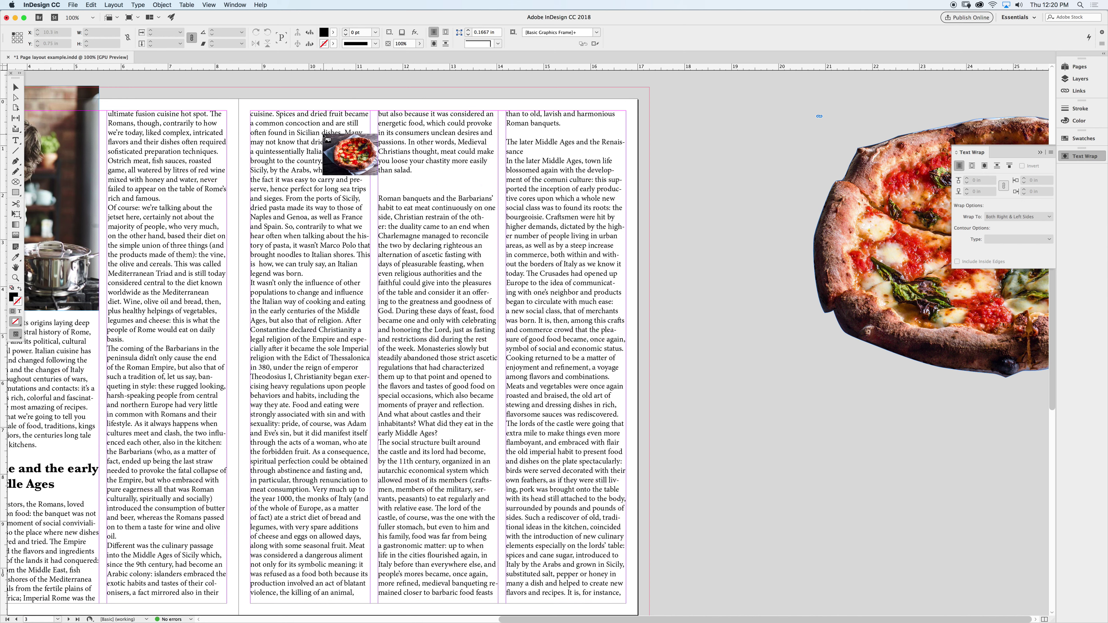
pyautogui.moveTo(322, 131); pyautogui.dragTo(719, 381)
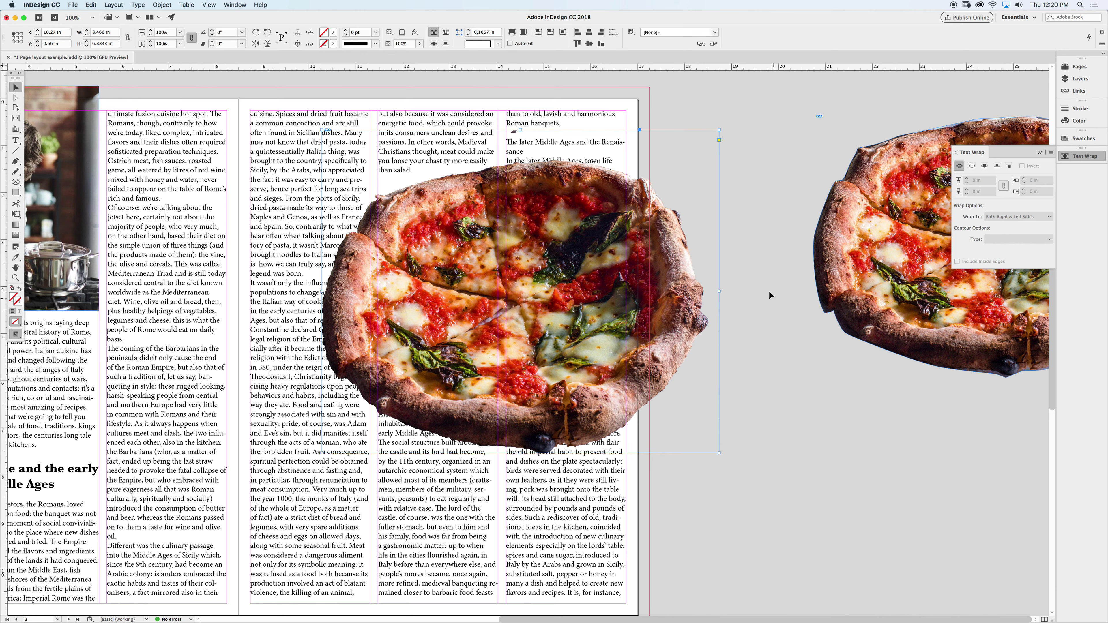
pyautogui.click(766, 283)
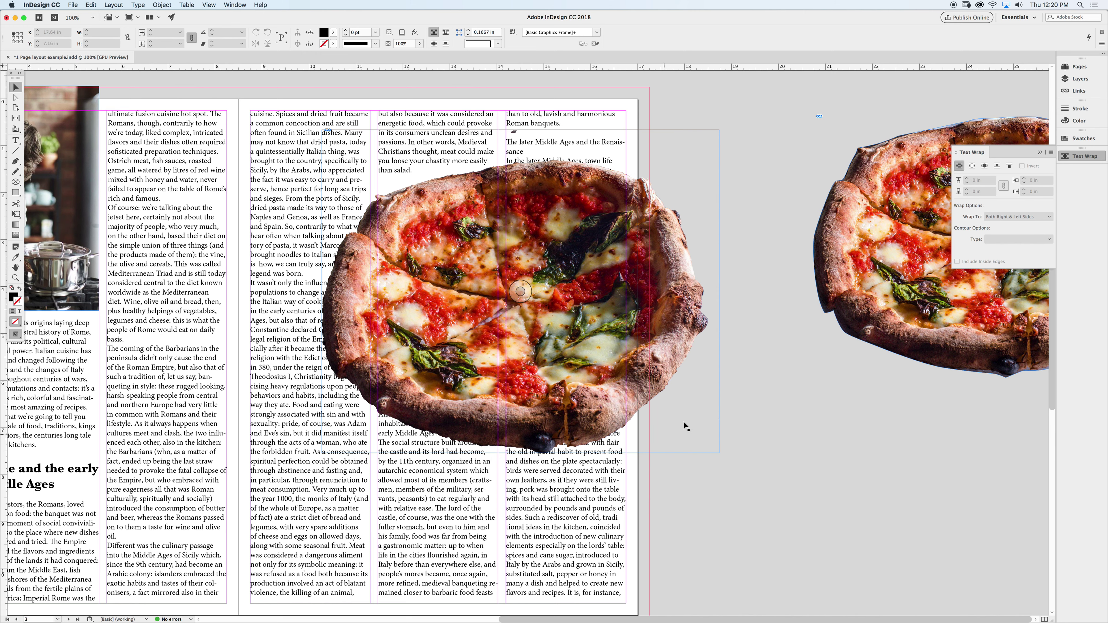
# Step: Move the old pizza on the pasteboard closer to the newly placed one, to about X 19.01 in, Y 1.94 in
pyautogui.click(858, 318)
pyautogui.moveTo(858, 318); pyautogui.dragTo(793, 379)
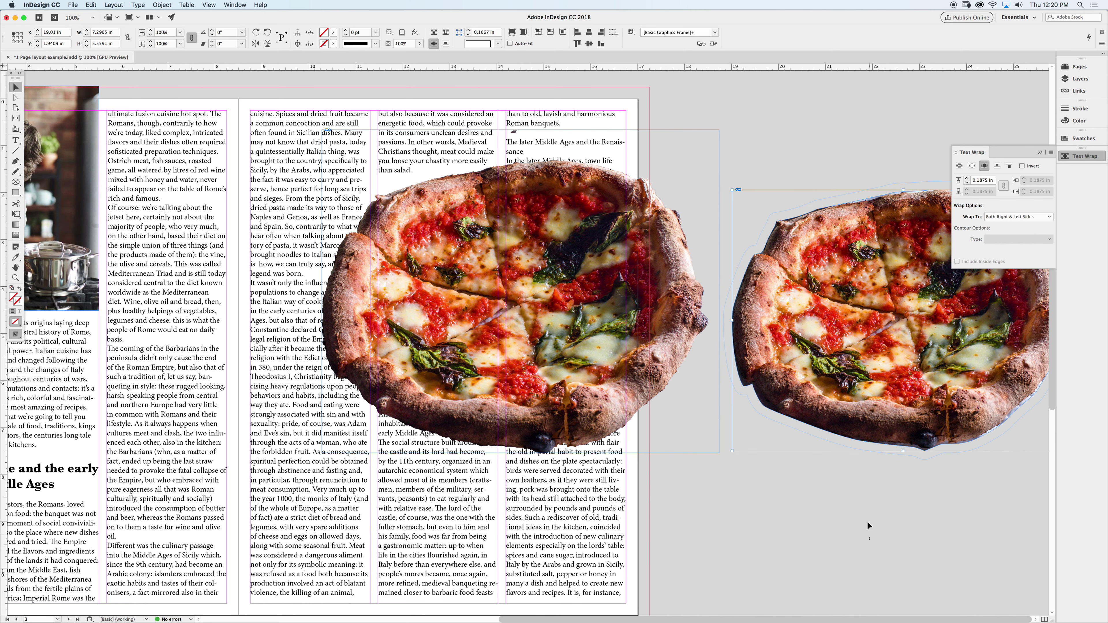
pyautogui.press('super+shift+a')
# Step: Compare the cut-out edges of the old pizza on the pasteboard and the newly placed pizza up close
pyautogui.click(704, 265)
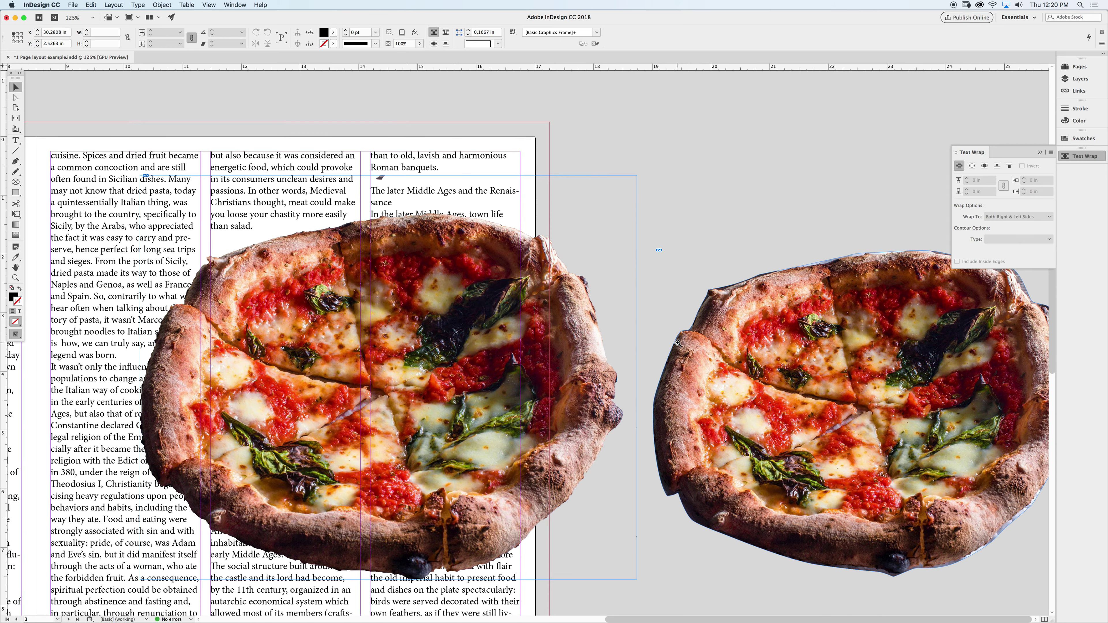
pyautogui.click(697, 294)
pyautogui.click(696, 293)
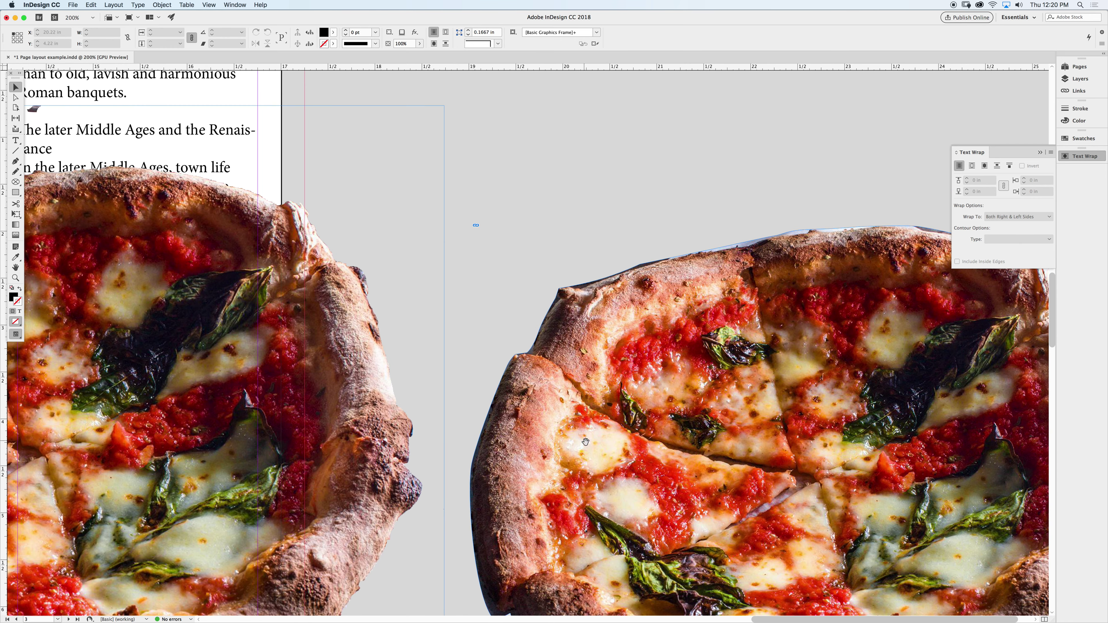
pyautogui.scroll(-10, 582, 437)
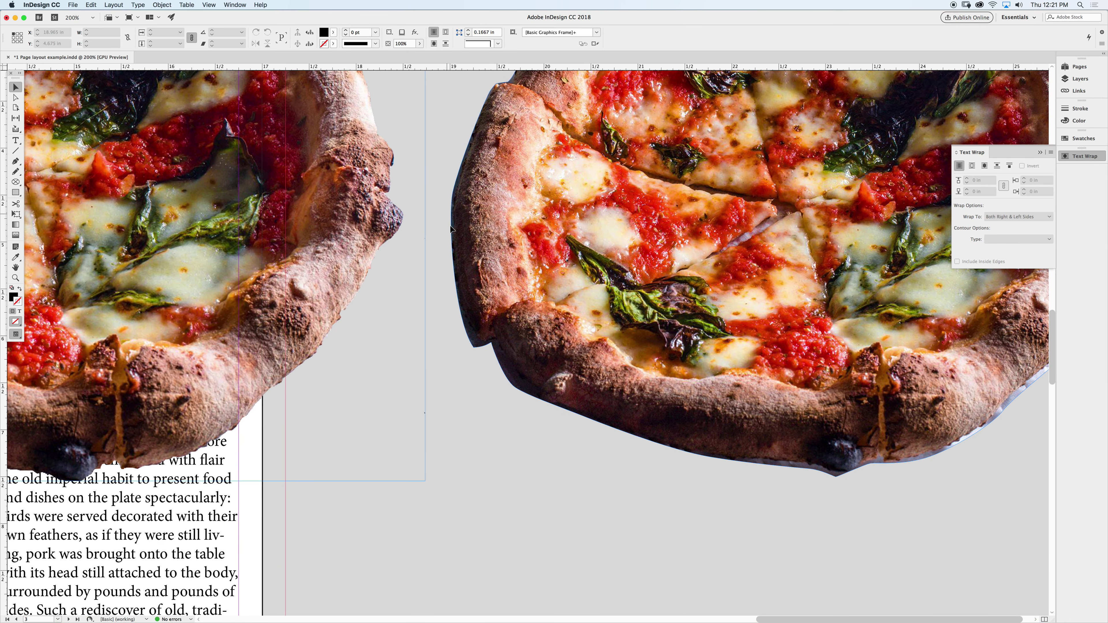
pyautogui.click(837, 472)
pyautogui.press('super+equal')
pyautogui.moveTo(828, 470); pyautogui.dragTo(599, 301)
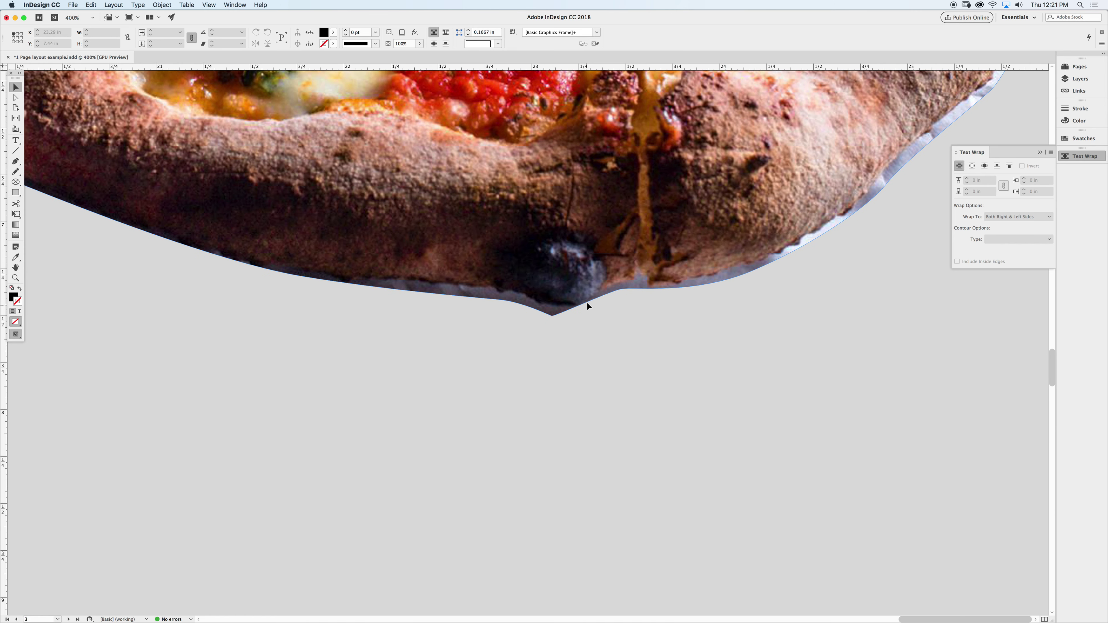
pyautogui.keyDown('alt'); pyautogui.keyDown('super'); pyautogui.click(580, 247); pyautogui.keyUp('super'); pyautogui.keyUp('alt')
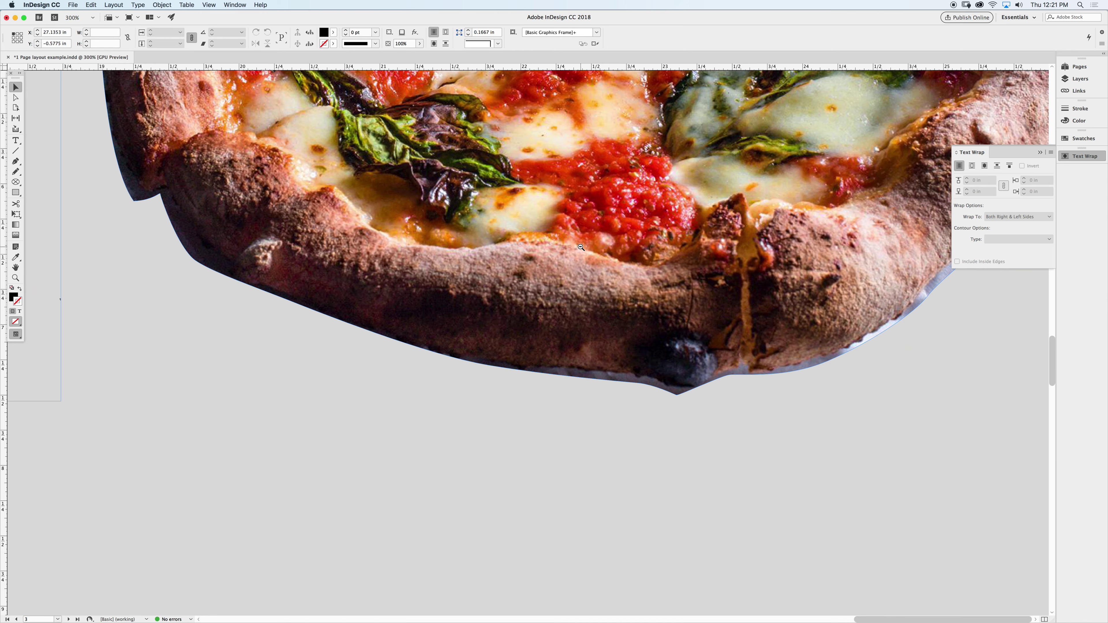
pyautogui.keyDown('alt'); pyautogui.keyDown('super'); pyautogui.click(580, 247); pyautogui.keyUp('super'); pyautogui.keyUp('alt')
pyautogui.hscroll(-10, 650, 334)
pyautogui.scroll(2, 650, 334)
pyautogui.hscroll(-6, 420, 268)
pyautogui.scroll(1, 421, 267)
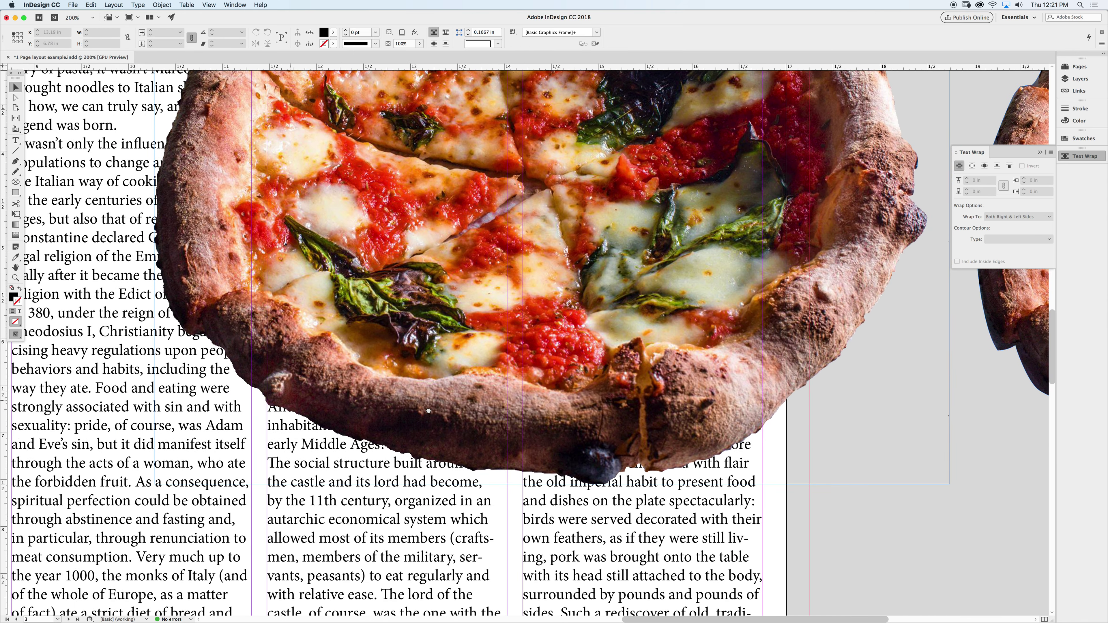
pyautogui.scroll(5, 280, 249)
pyautogui.hscroll(-1, 280, 248)
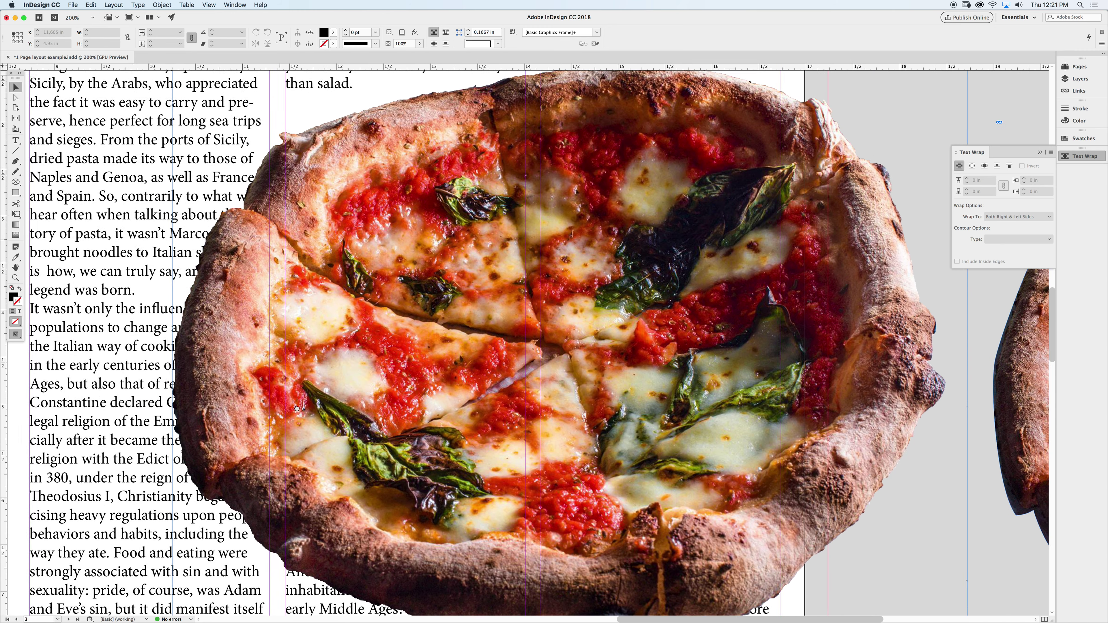
pyautogui.scroll(1, 297, 408)
pyautogui.hscroll(1, 298, 408)
pyautogui.hscroll(5, 386, 311)
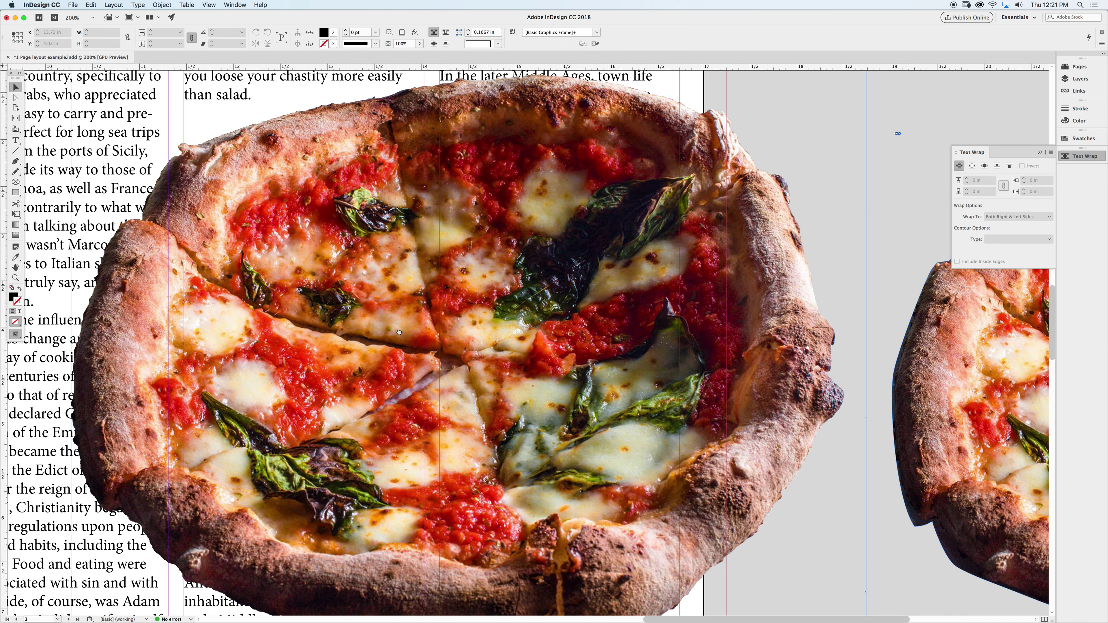
pyautogui.click(469, 343)
pyautogui.keyDown('alt'); pyautogui.keyDown('super'); pyautogui.click(524, 406); pyautogui.keyUp('super'); pyautogui.keyUp('alt')
pyautogui.keyDown('alt'); pyautogui.keyDown('super'); pyautogui.click(525, 406); pyautogui.keyUp('super'); pyautogui.keyUp('alt')
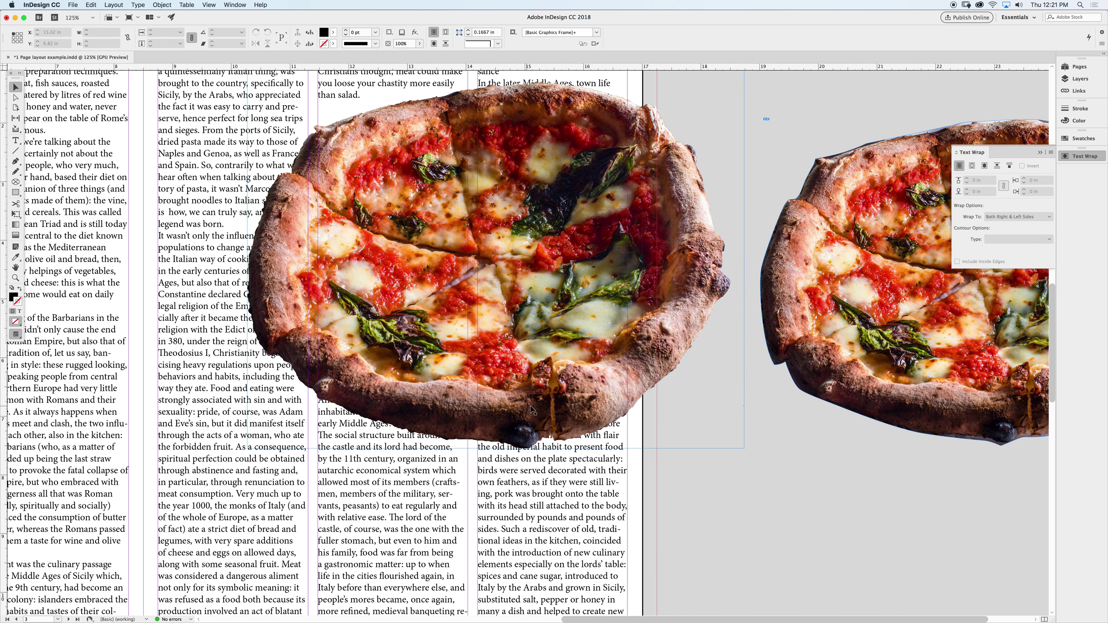
pyautogui.keyDown('alt'); pyautogui.keyDown('super'); pyautogui.click(543, 347); pyautogui.keyUp('super'); pyautogui.keyUp('alt')
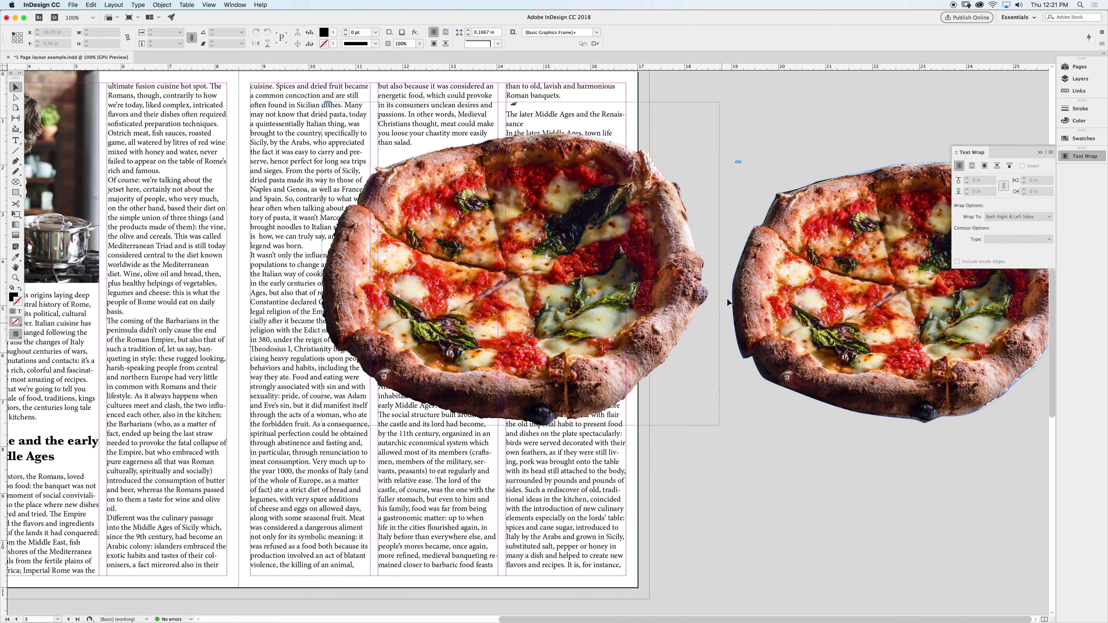
# Step: Move the new pizza up over the text columns and crop the frame's upper edge to a height of about 6.46 in
pyautogui.scroll(4, 615, 219)
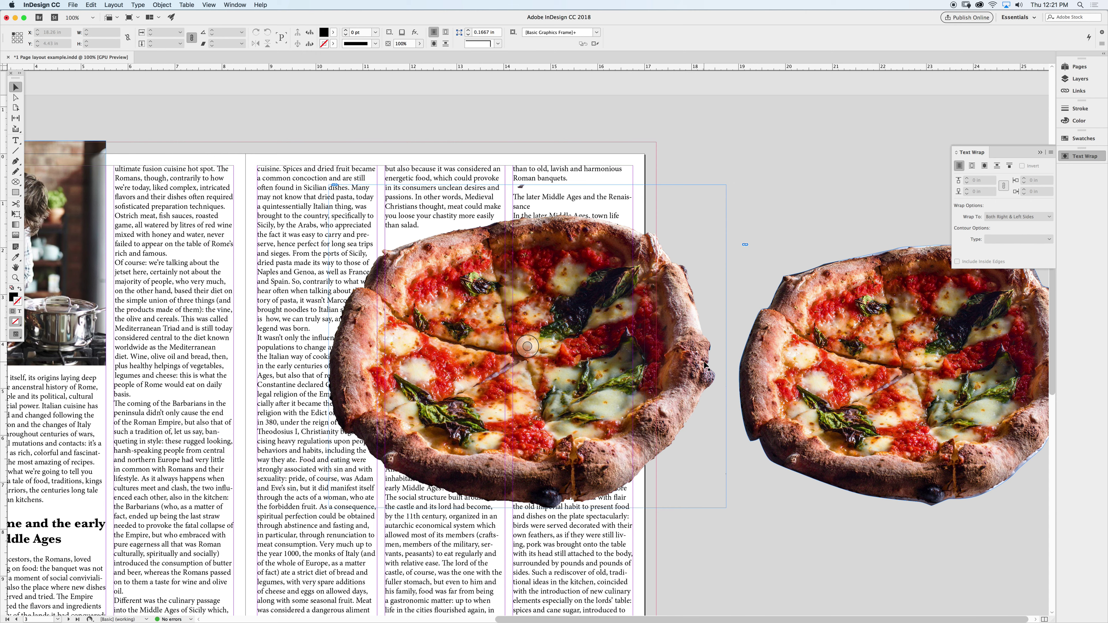
pyautogui.moveTo(683, 332); pyautogui.dragTo(664, 270)
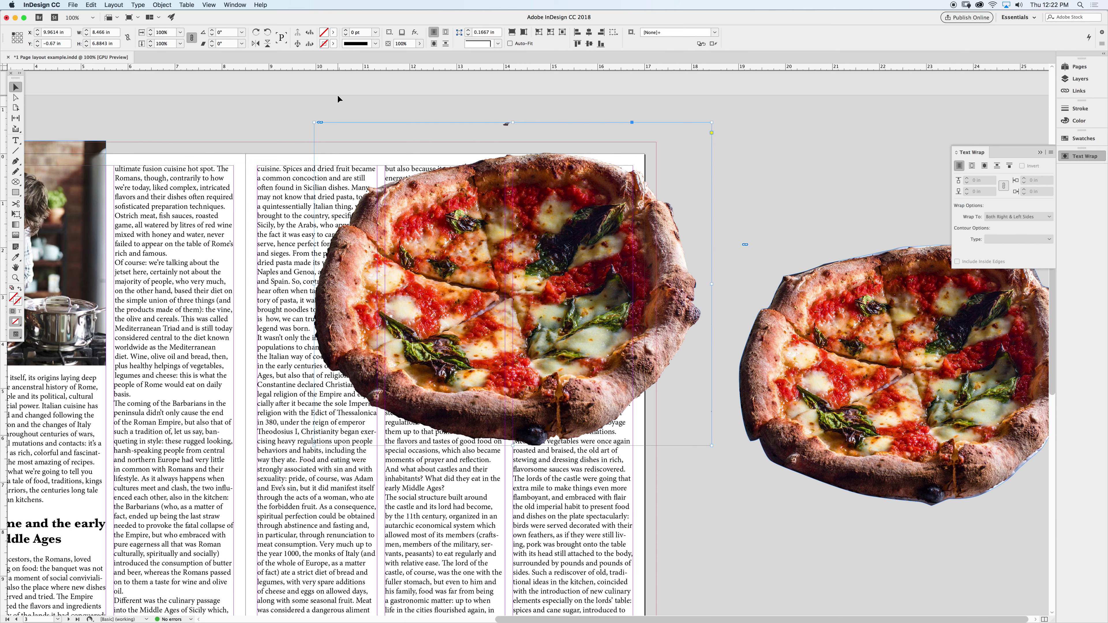
pyautogui.moveTo(513, 123); pyautogui.dragTo(513, 142)
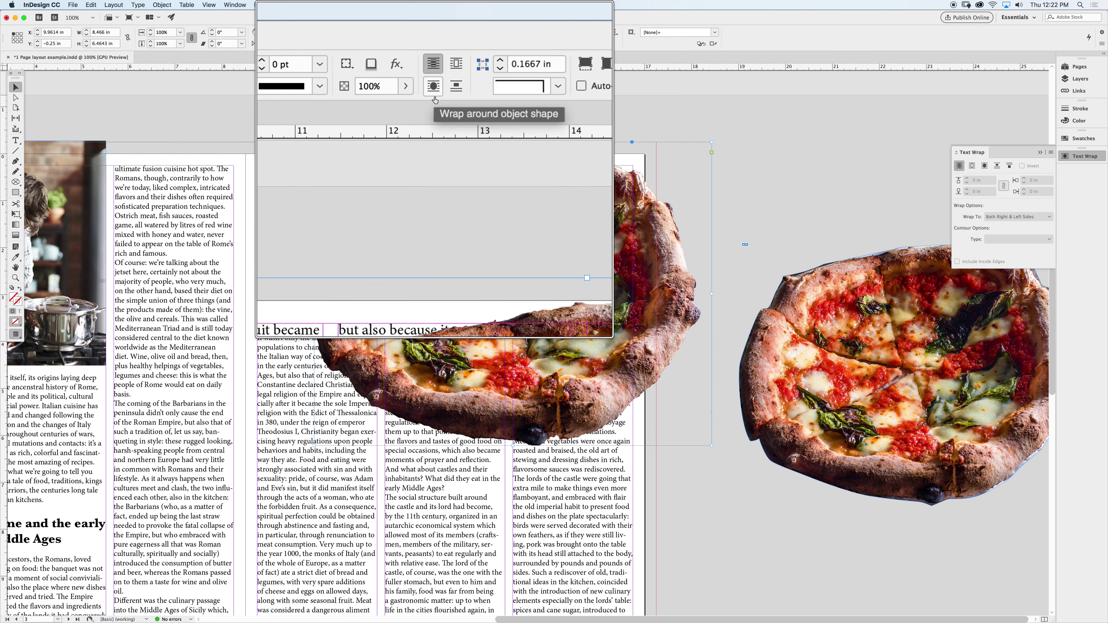
# Step: Make the text wrap around the new pizza's object shape and inspect the text flow around it
pyautogui.click(434, 46)
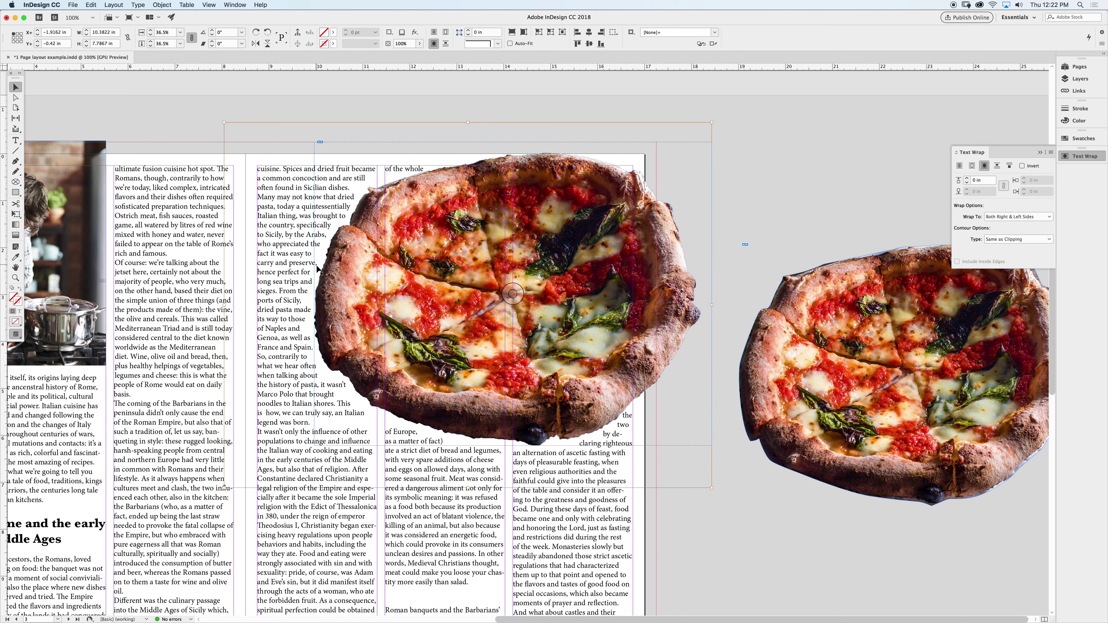
pyautogui.scroll(5, 339, 401)
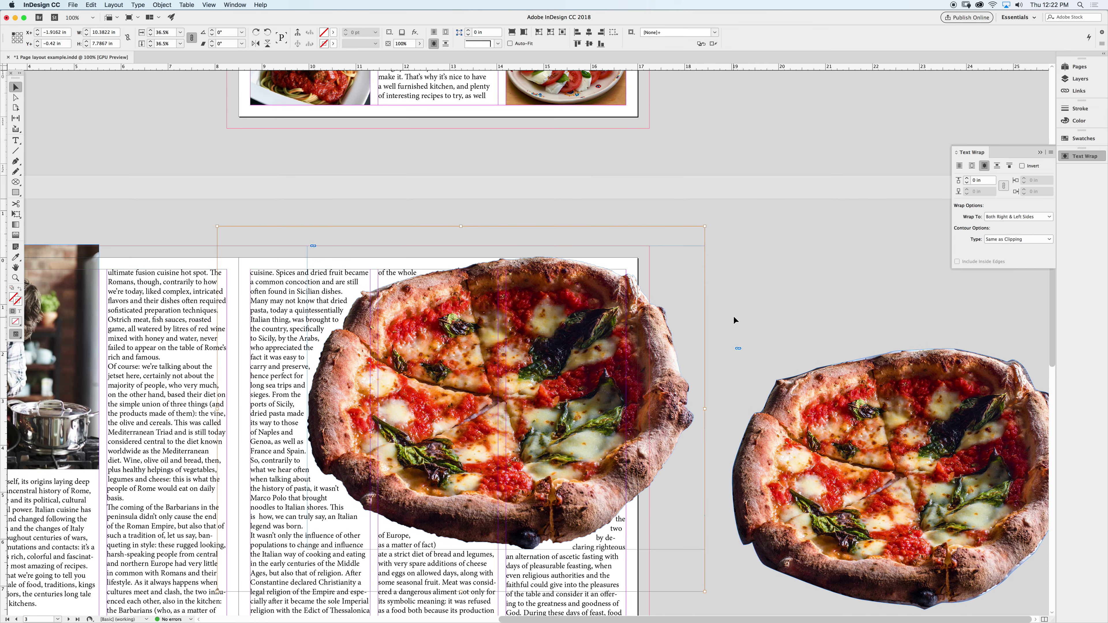
pyautogui.click(734, 320)
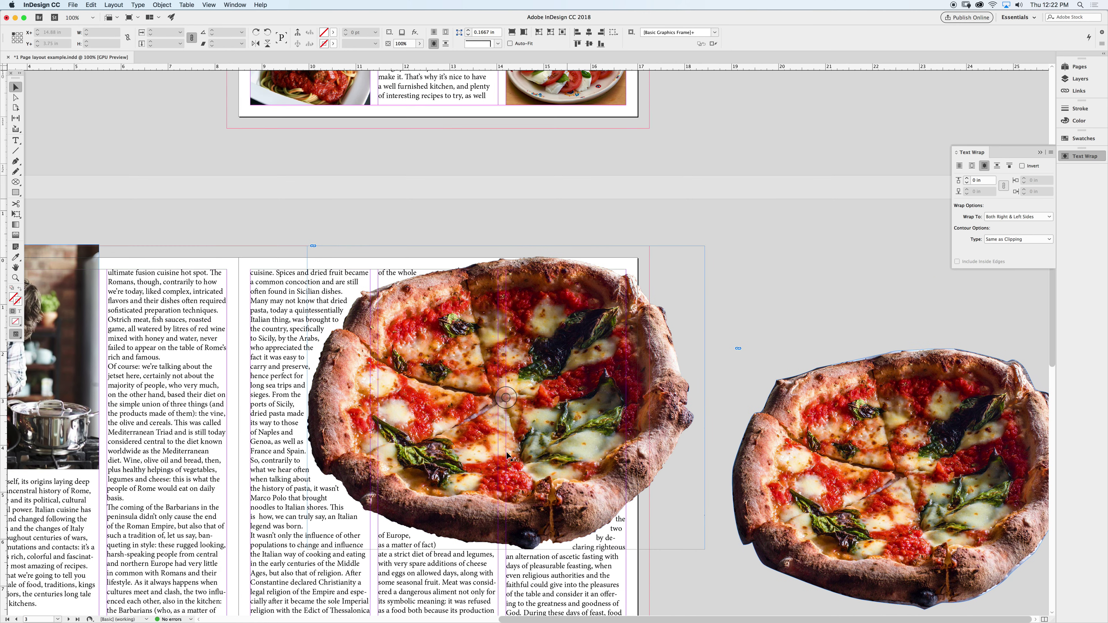
pyautogui.scroll(-7, 495, 458)
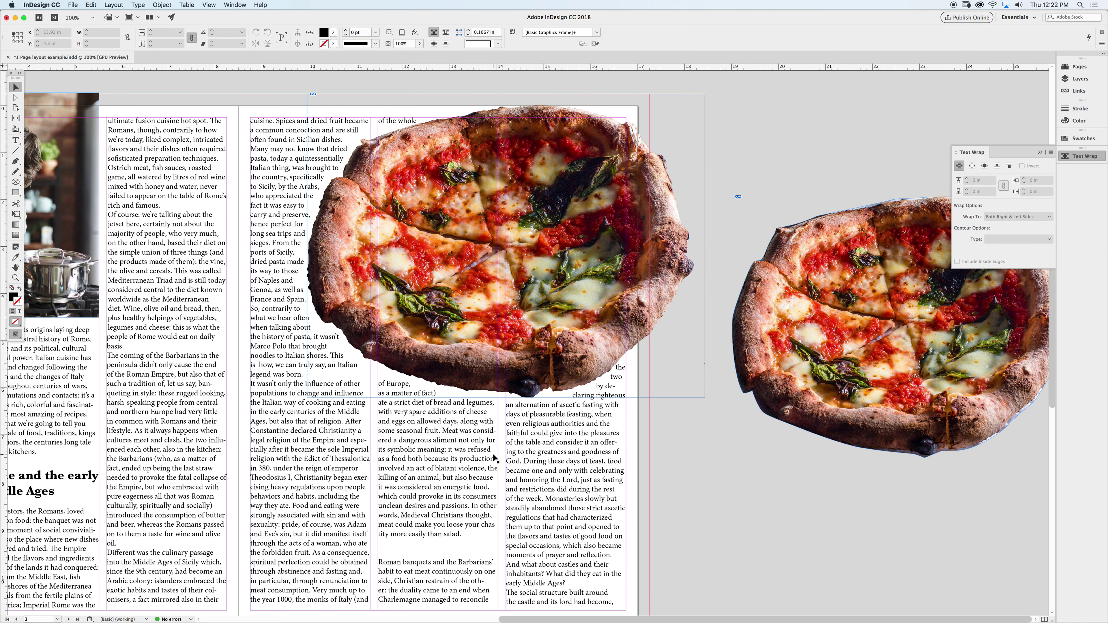
pyautogui.scroll(1, 495, 458)
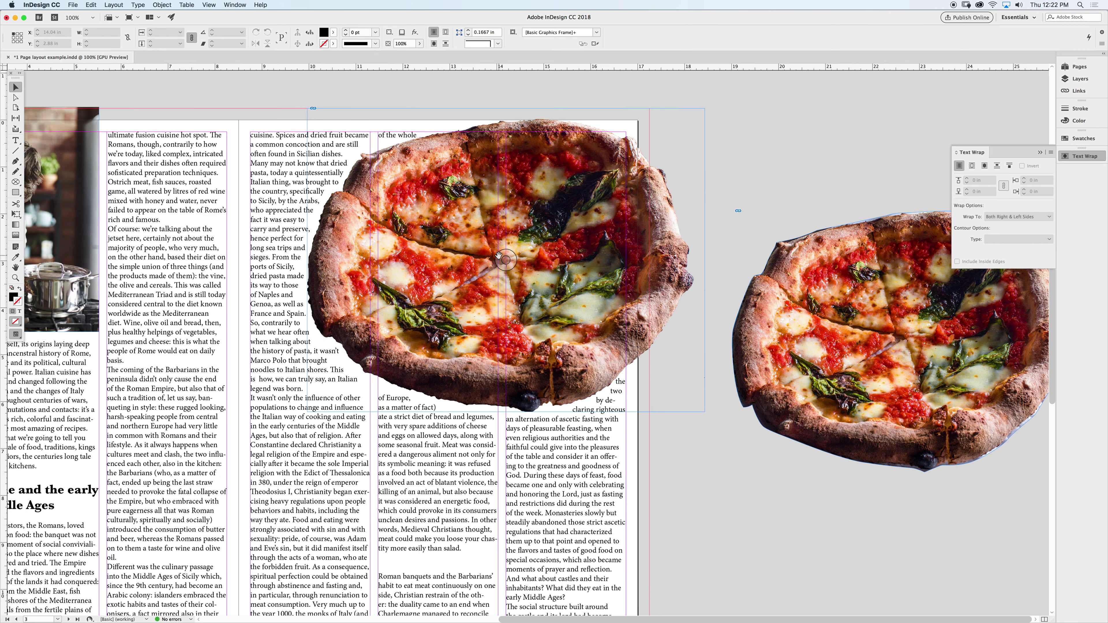
# Step: Set the new pizza's text wrap offset to 0.25 in
pyautogui.click(478, 242)
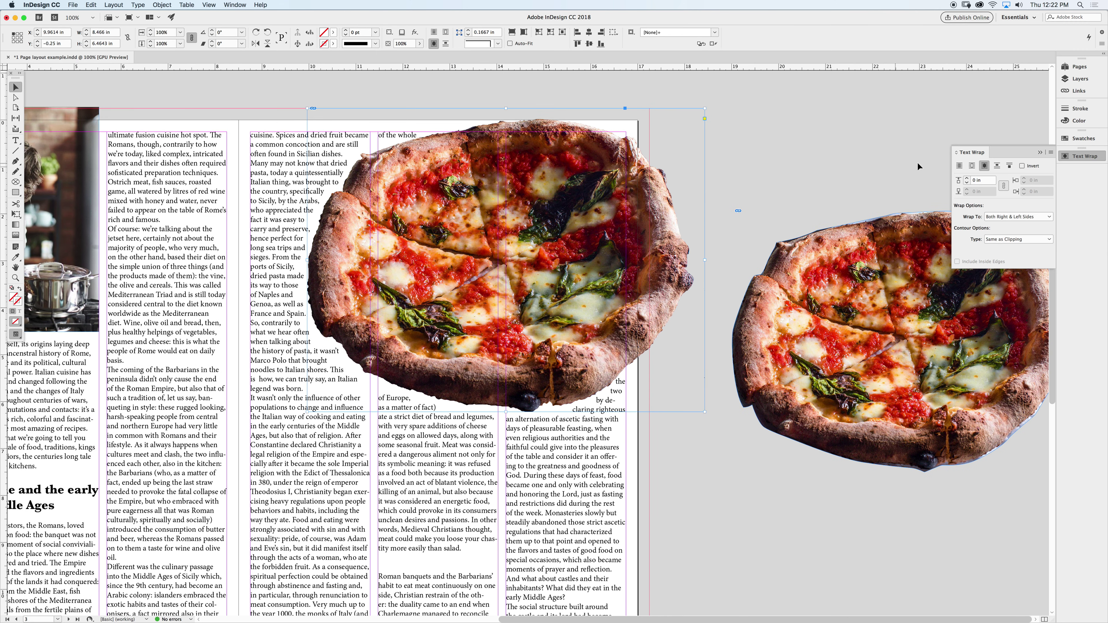
pyautogui.click(966, 179)
pyautogui.click(966, 178)
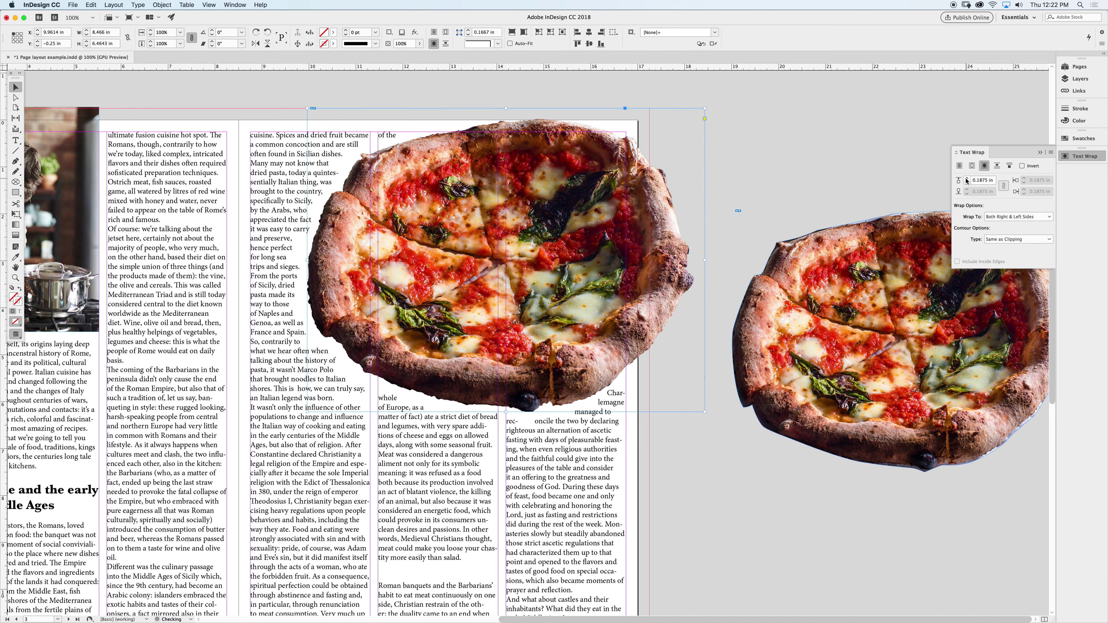
pyautogui.click(966, 179)
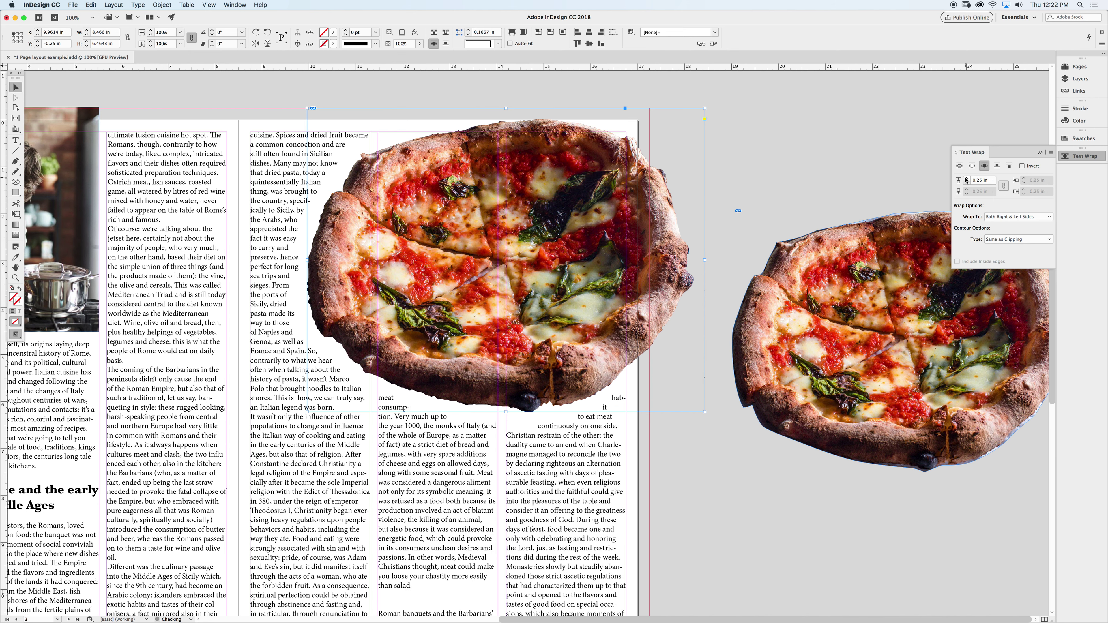
# Step: Try larger and smaller text wrap offsets around the new pizza and settle on 0.1875 in
pyautogui.click(967, 179)
pyautogui.click(966, 179)
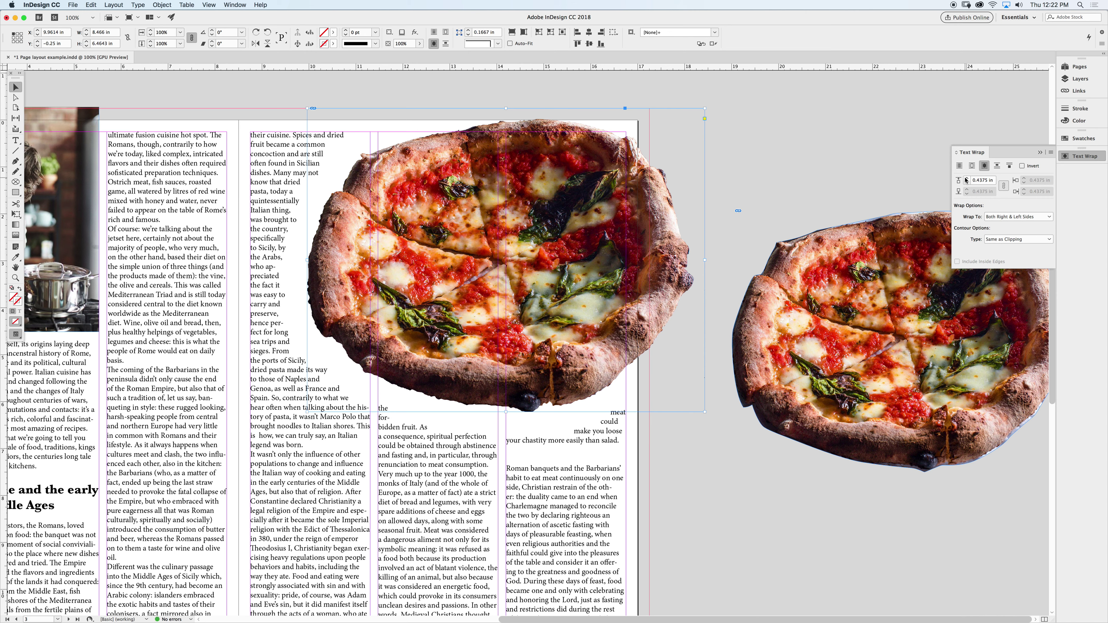
pyautogui.click(967, 184)
pyautogui.click(967, 185)
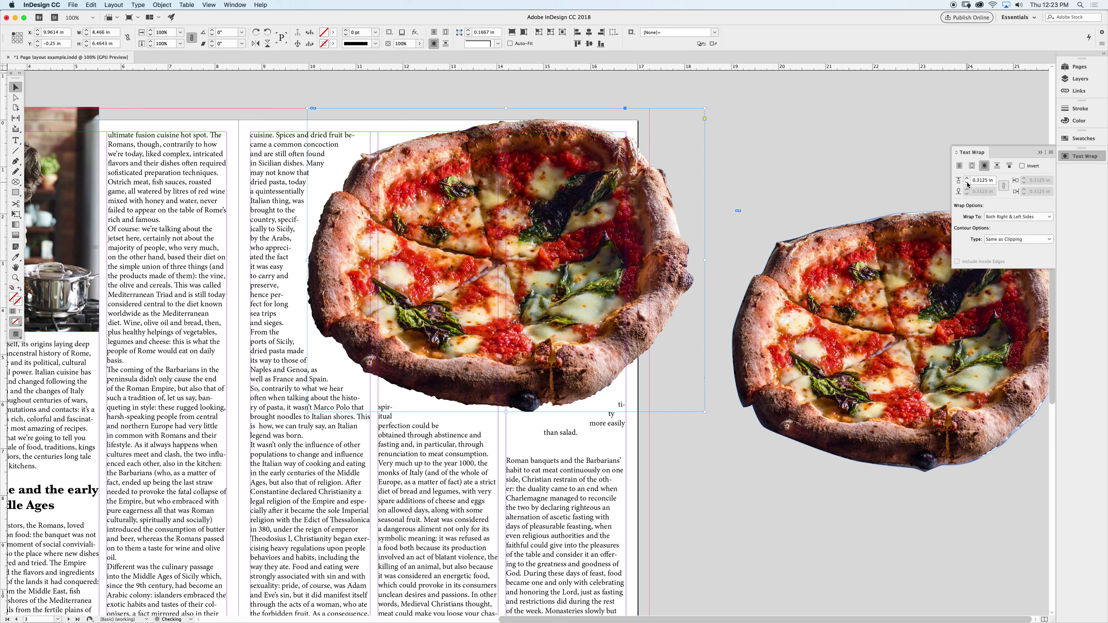
pyautogui.click(967, 184)
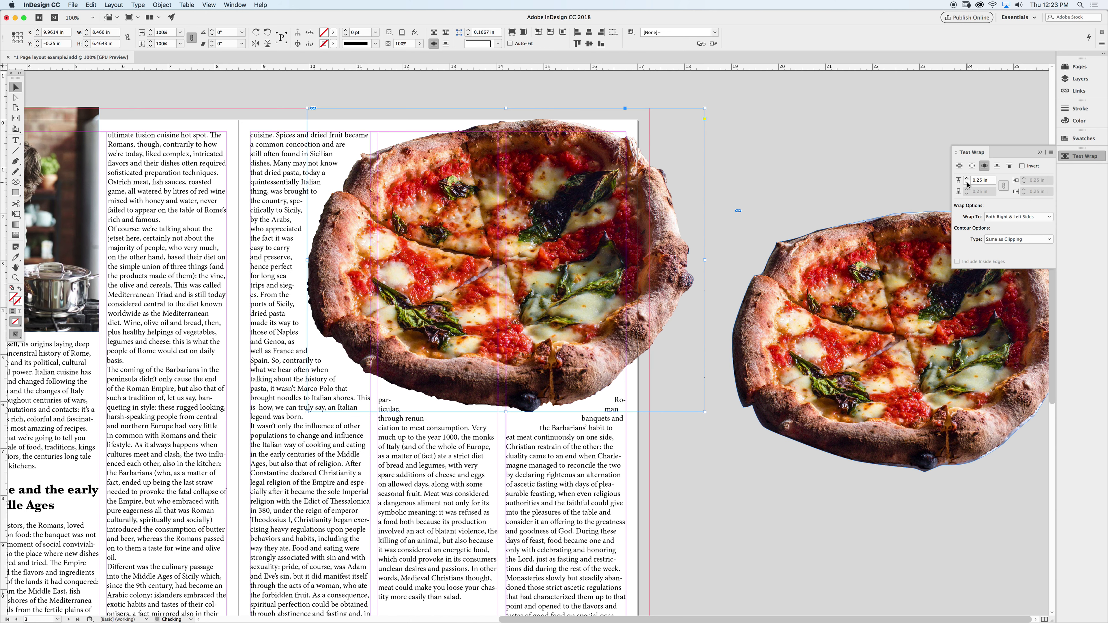
pyautogui.click(967, 185)
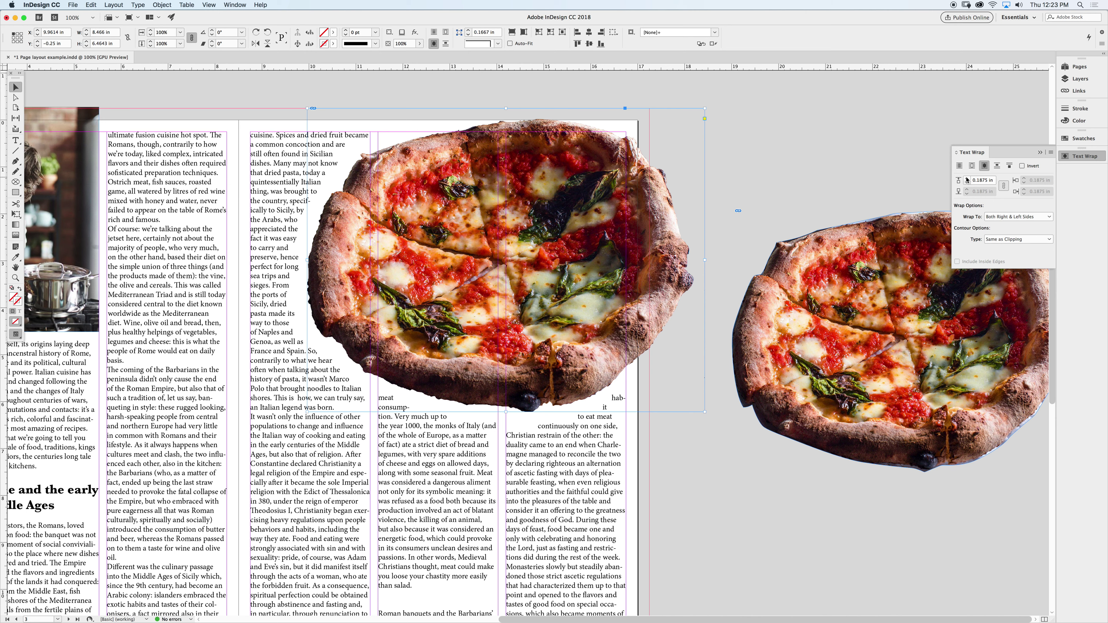
pyautogui.click(966, 178)
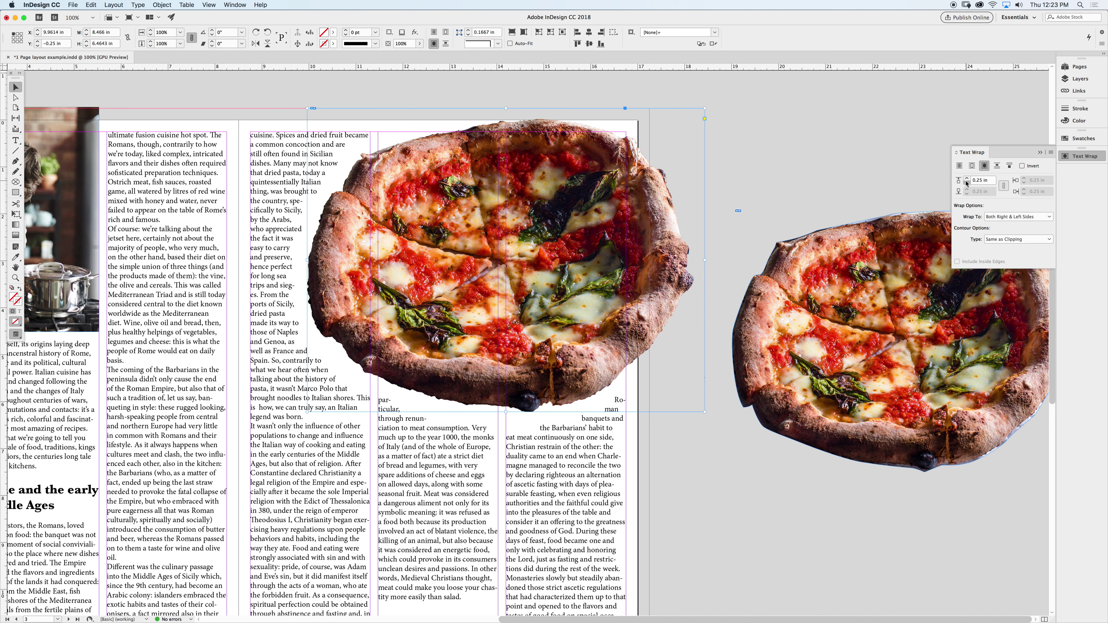
pyautogui.click(966, 183)
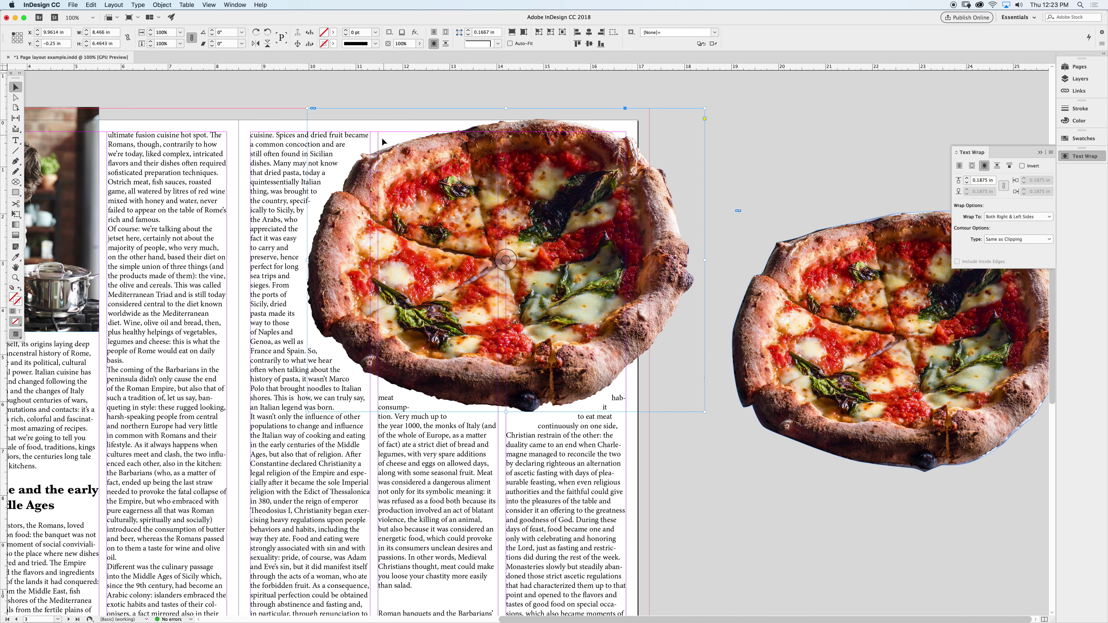
# Step: Deselect the pizza and examine how the text flows around it and across the whole spread
pyautogui.scroll(1, 409, 400)
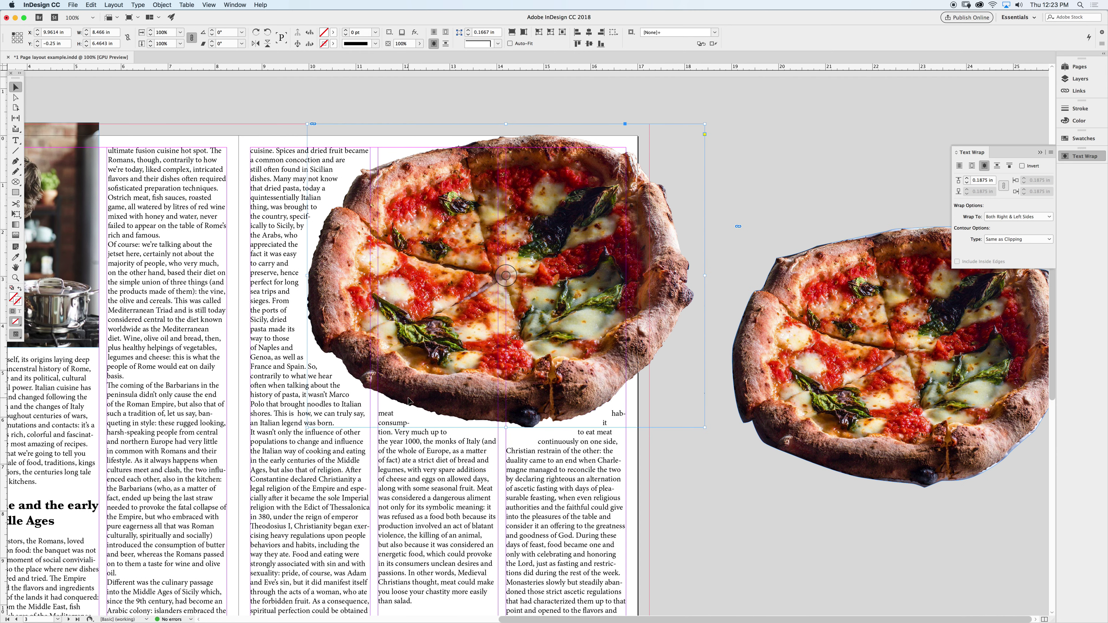
pyautogui.scroll(3, 409, 400)
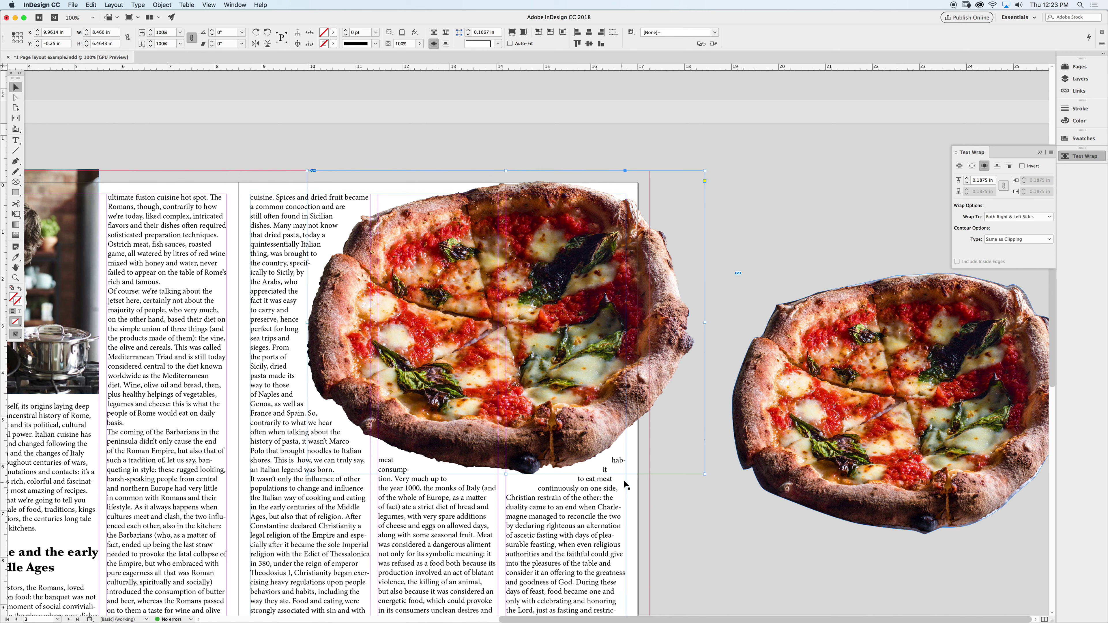
pyautogui.click(663, 488)
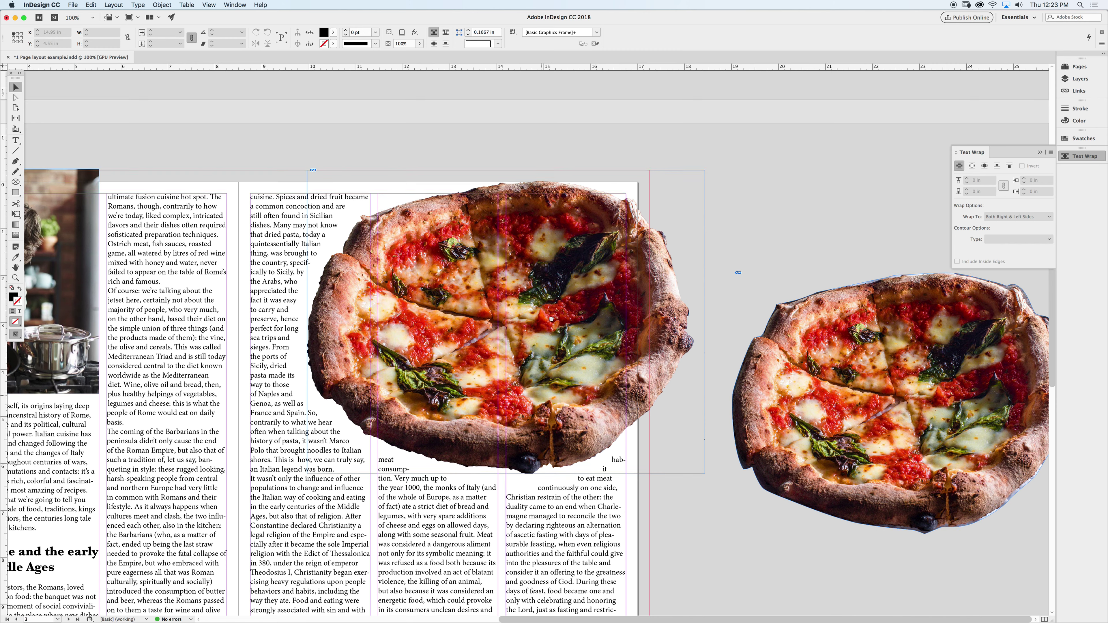
pyautogui.scroll(-7, 551, 319)
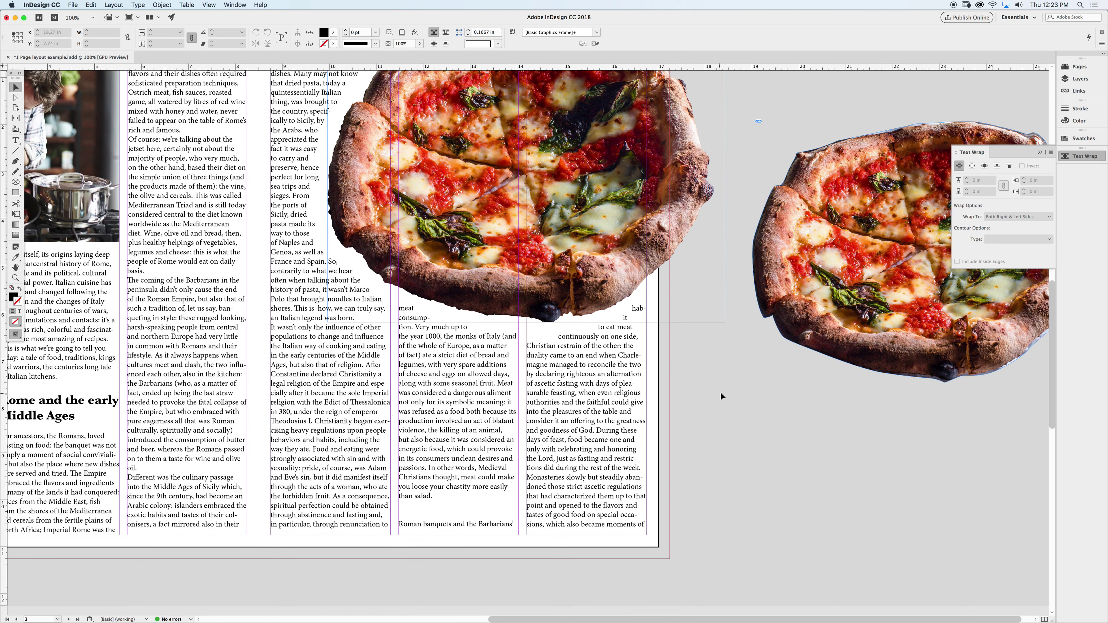
pyautogui.hscroll(-4, 653, 392)
pyautogui.scroll(1, 653, 391)
pyautogui.hscroll(-2, 653, 391)
pyautogui.scroll(1, 653, 392)
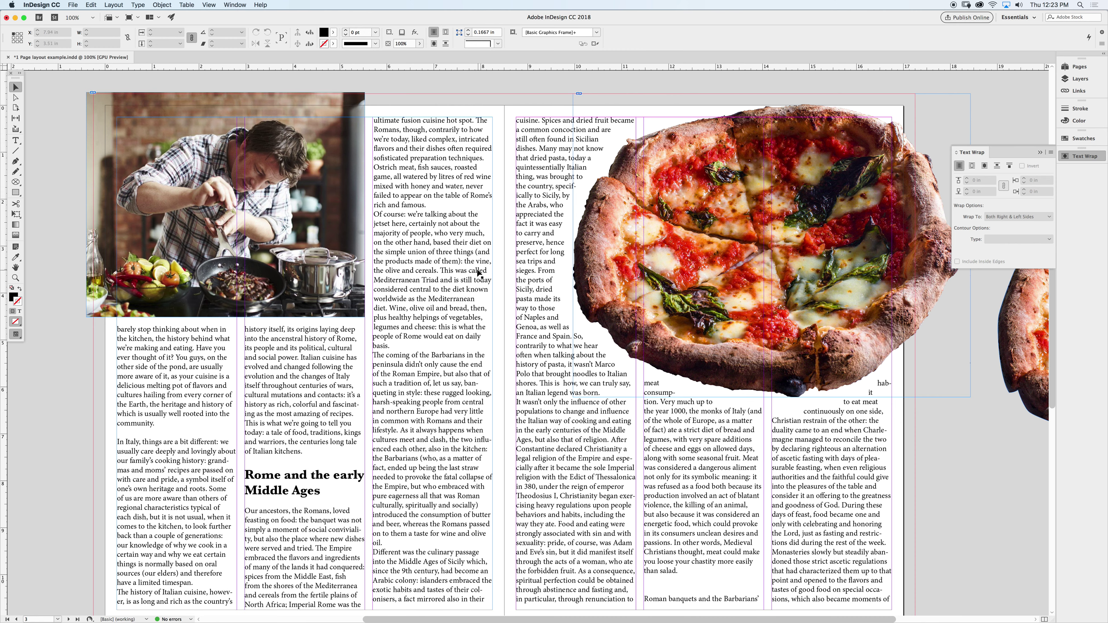
# Step: Move the two small food photos off the page above onto the pasteboard, one on each side
pyautogui.press('super+minus')
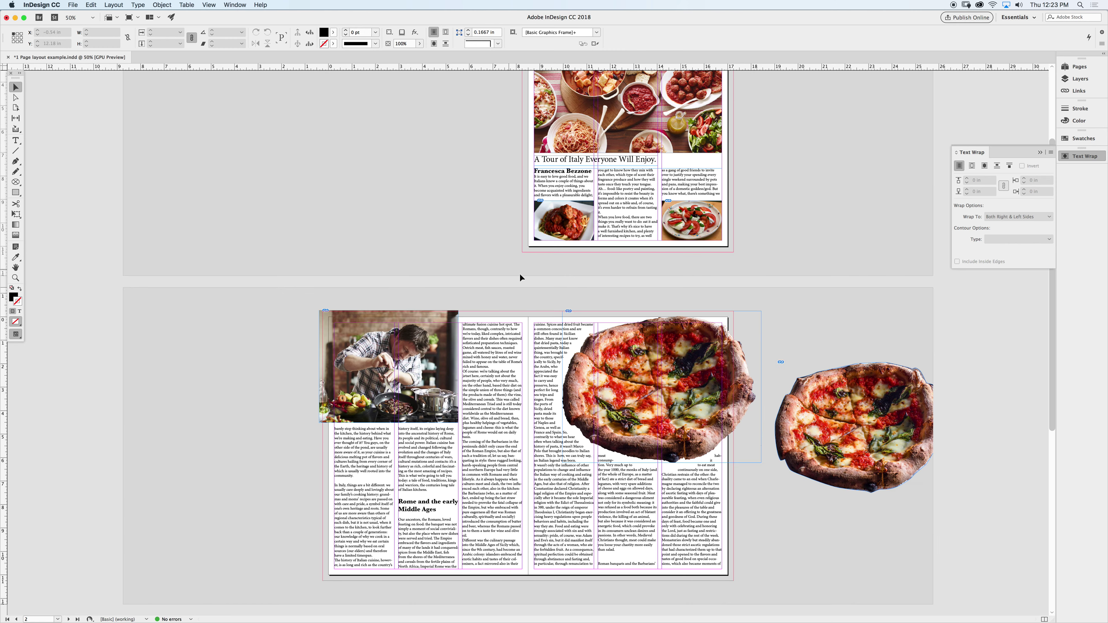
pyautogui.moveTo(718, 218); pyautogui.dragTo(795, 220)
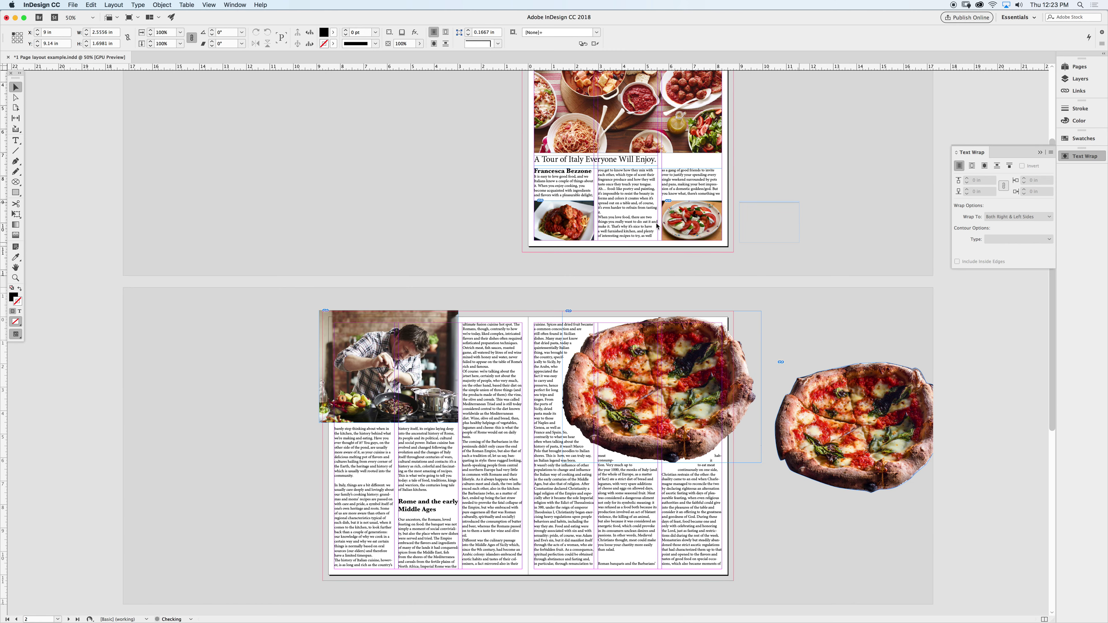
pyautogui.moveTo(581, 217); pyautogui.dragTo(500, 213)
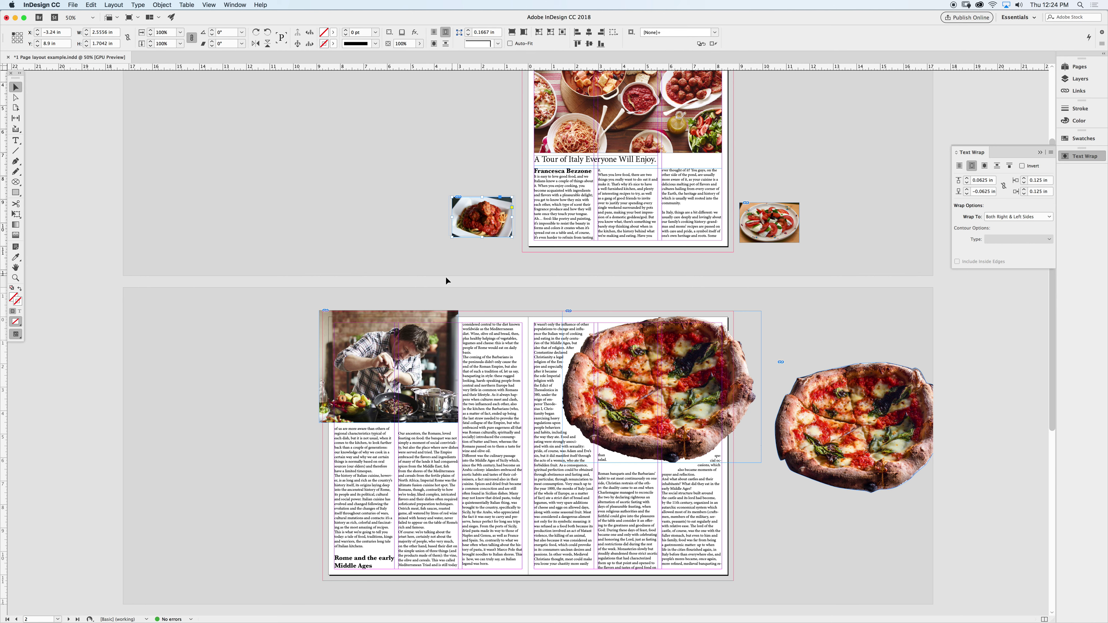
pyautogui.click(410, 205)
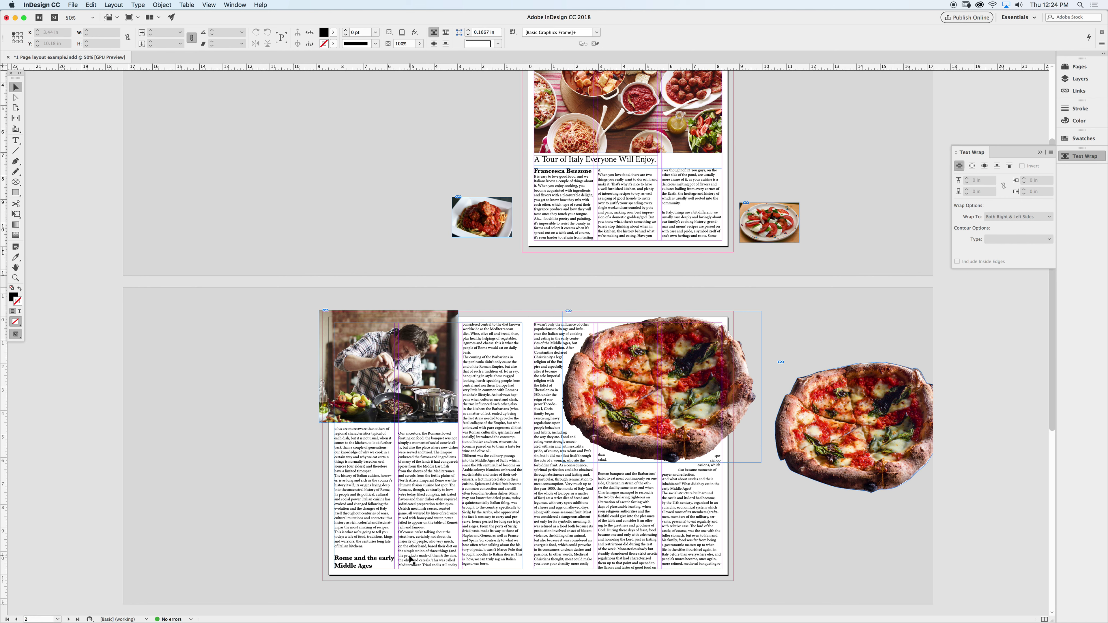
# Step: Place the text cursor directly before the heading "Rome and the early Middle Ages" in the first column
pyautogui.click(405, 512)
pyautogui.click(415, 434)
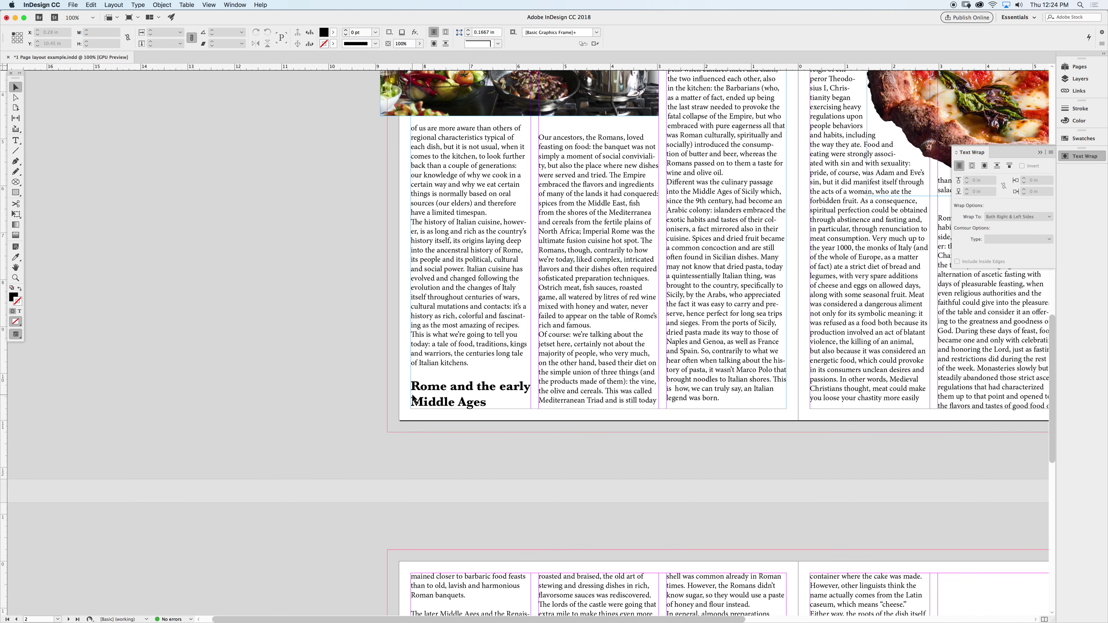
pyautogui.moveTo(608, 285); pyautogui.dragTo(523, 324)
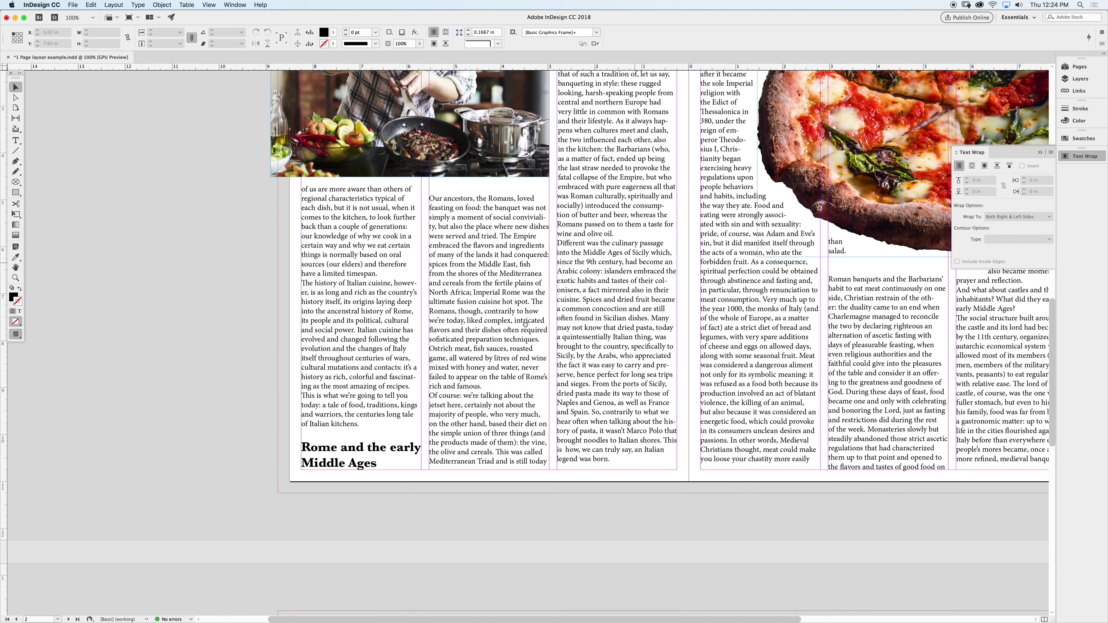
pyautogui.doubleClick(304, 446)
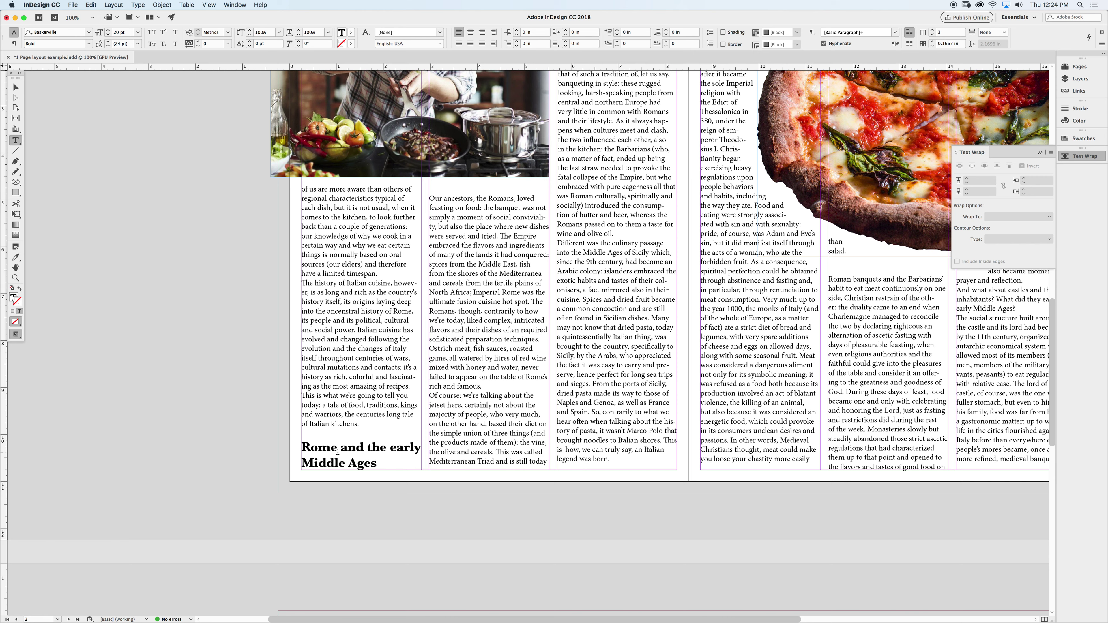
# Step: Try a paragraph return and a column break before the heading, removing each one again
pyautogui.press('Return')
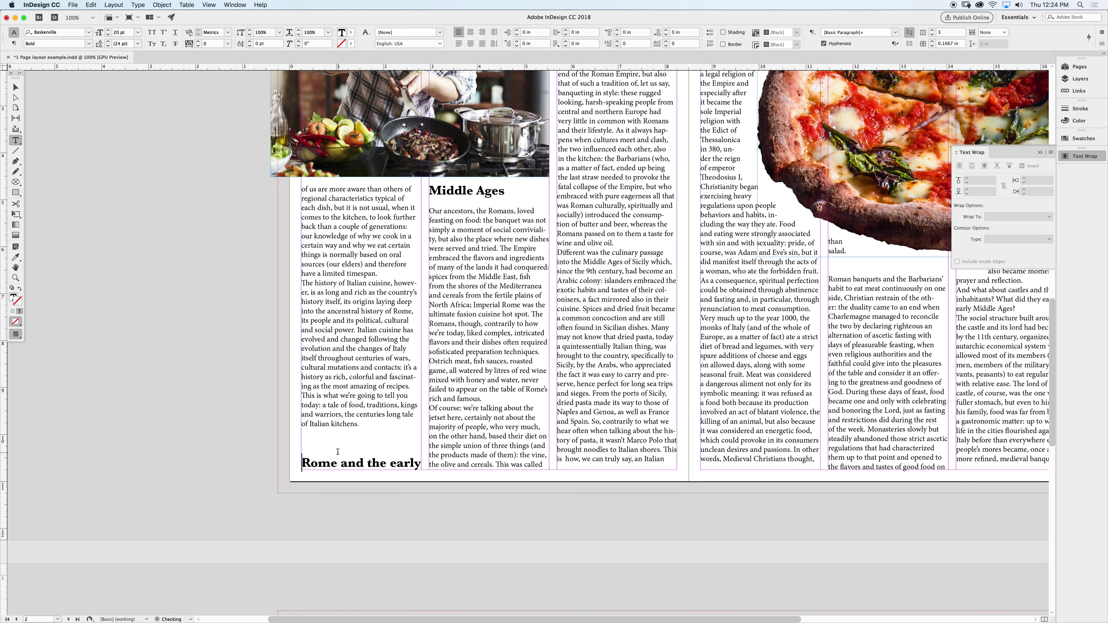
pyautogui.press('BackSpace')
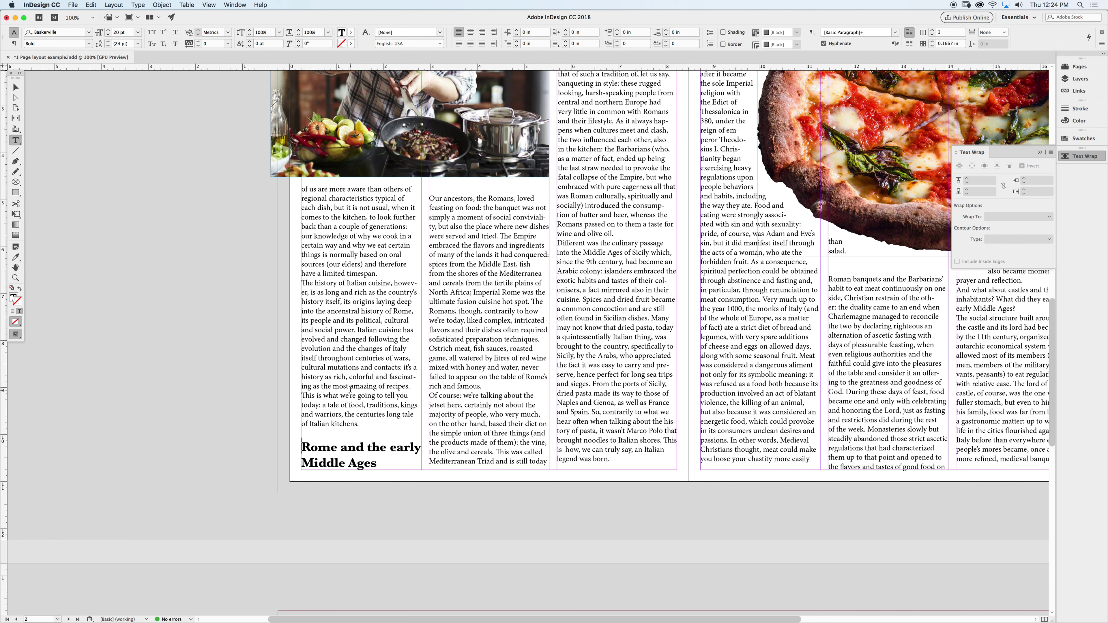
pyautogui.press('KP_Enter')
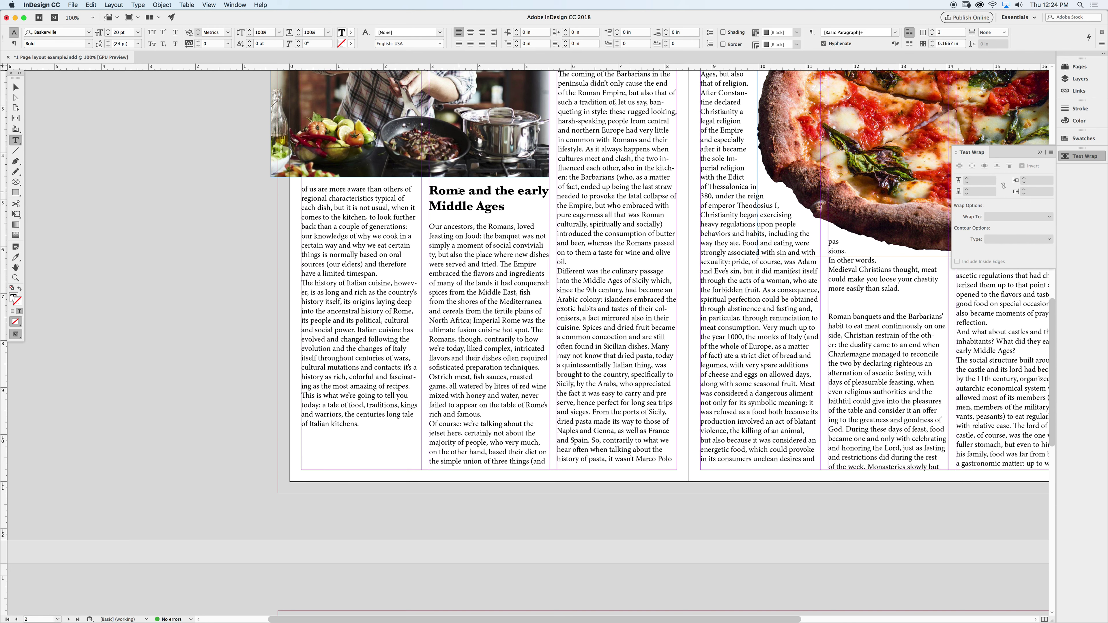
pyautogui.press('BackSpace')
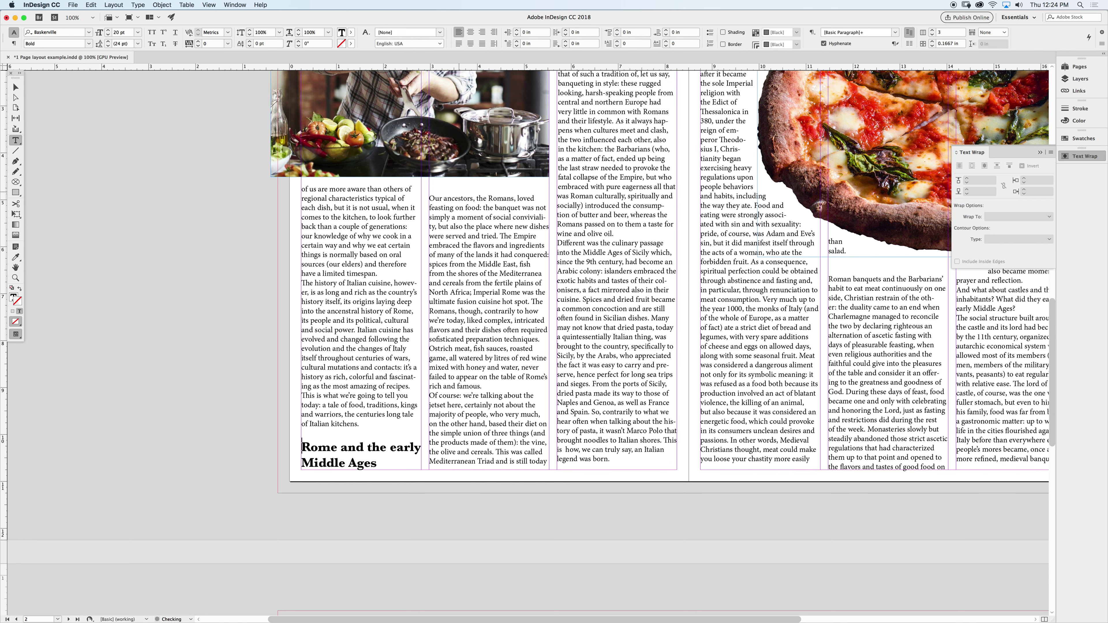
pyautogui.press('Return')
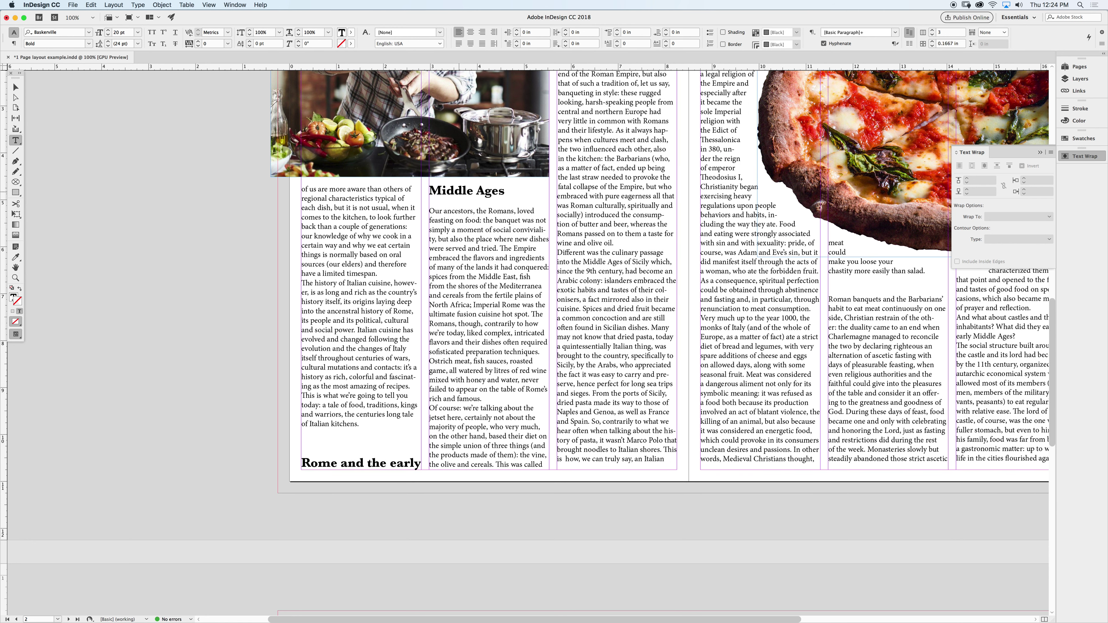
pyautogui.press('BackSpace')
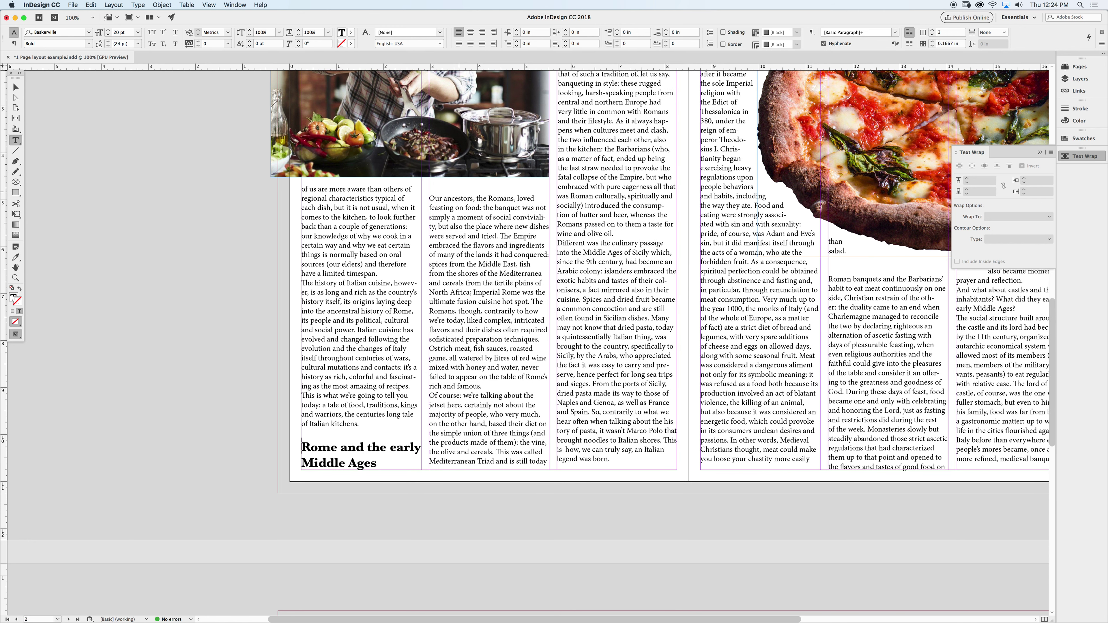
# Step: Insert a column break before the heading so it starts in the second column under the cook's photo
pyautogui.press('KP_Enter')
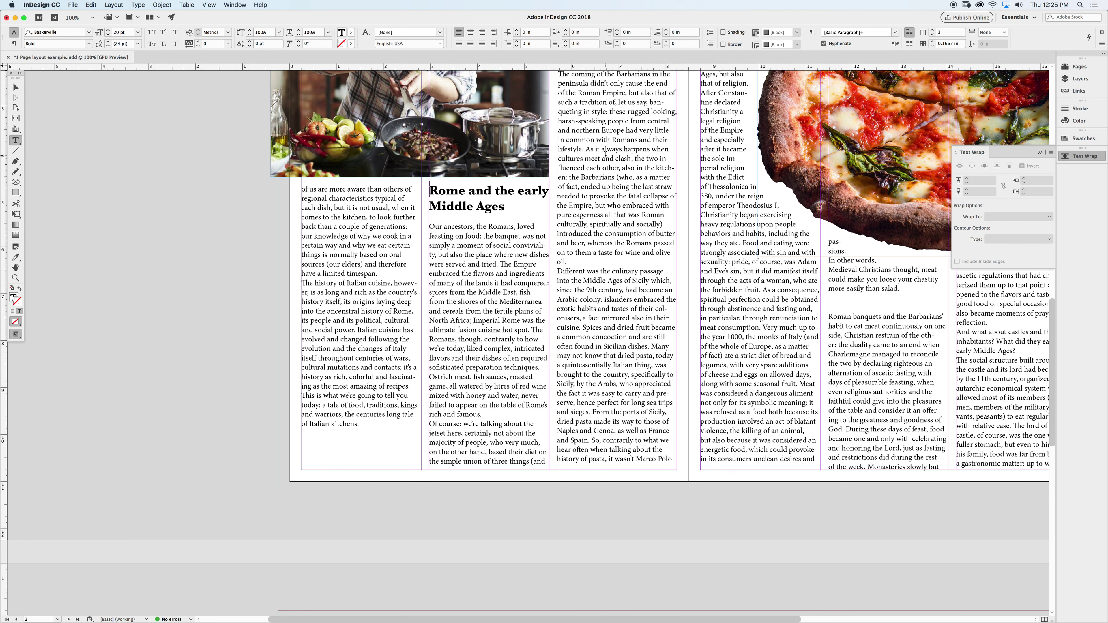
pyautogui.scroll(5, 560, 206)
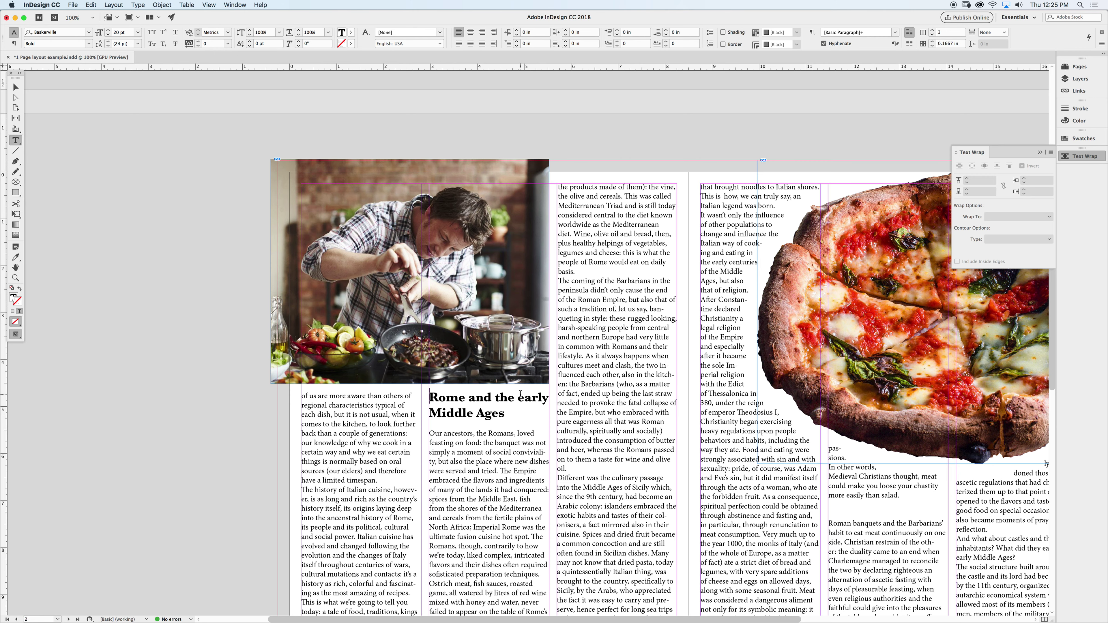
pyautogui.scroll(-4, 521, 394)
pyautogui.scroll(1, 520, 393)
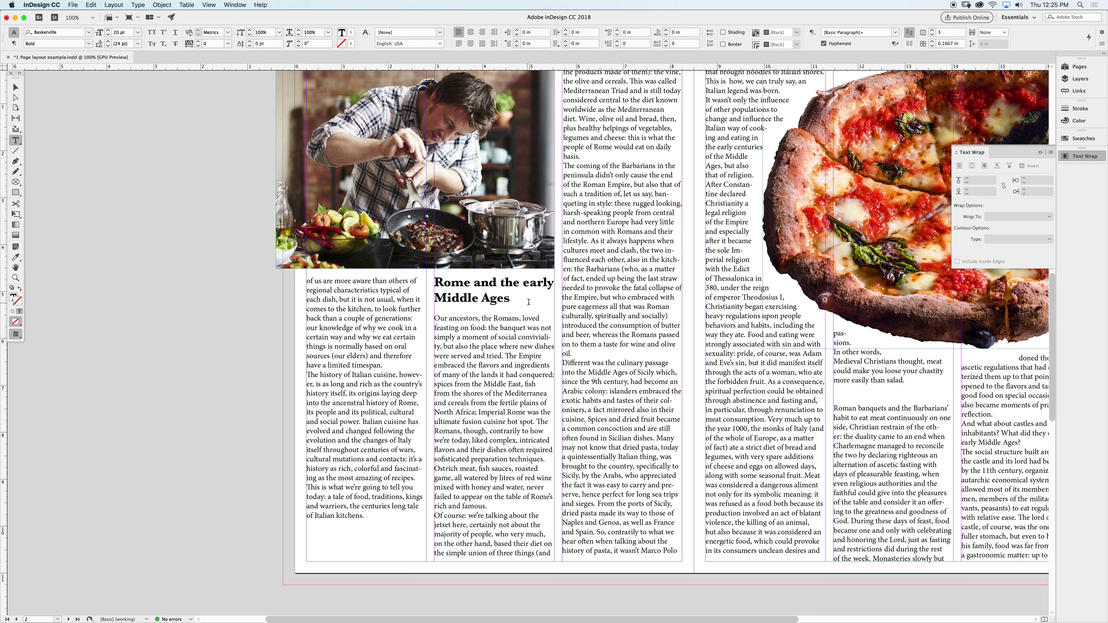
# Step: Make the heading "Rome and the early Middle Ages" span 2 columns
pyautogui.moveTo(533, 301); pyautogui.dragTo(433, 281)
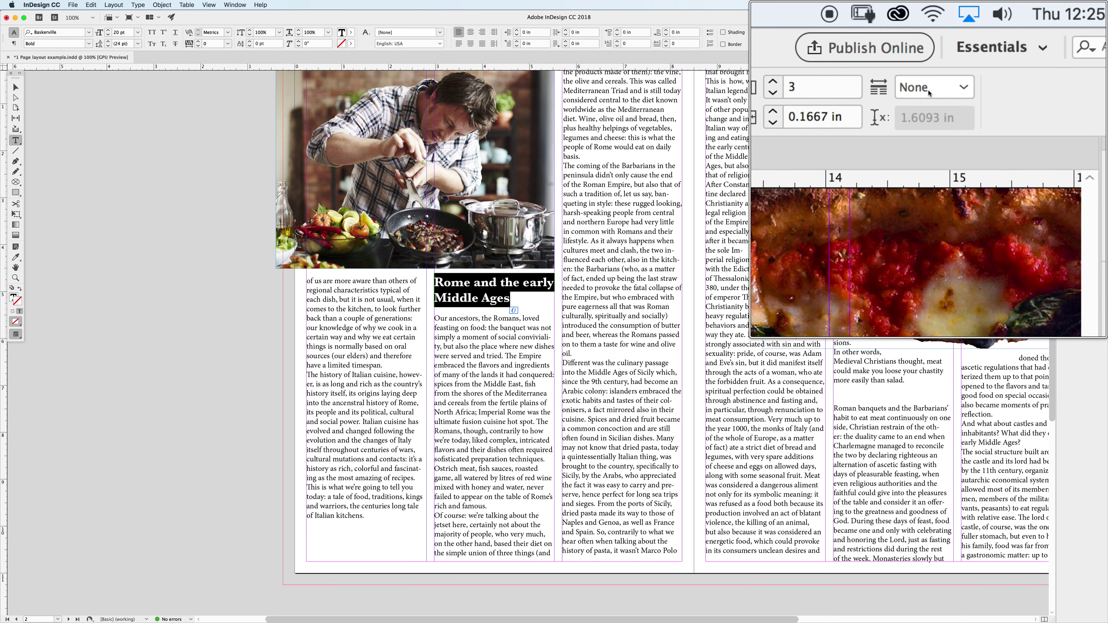
pyautogui.click(929, 97)
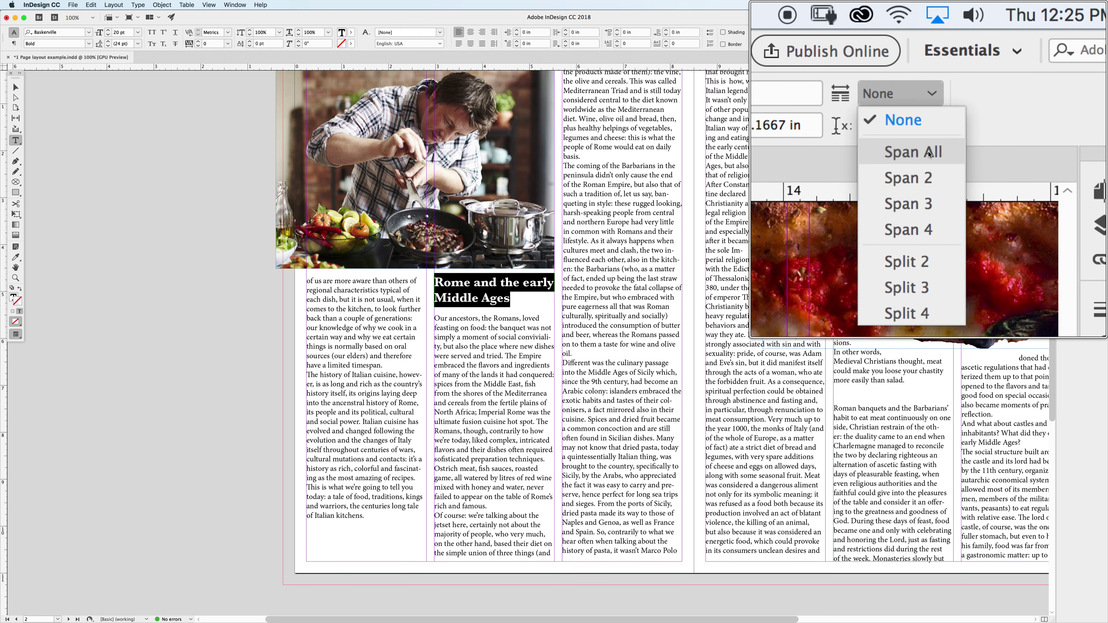
pyautogui.click(928, 171)
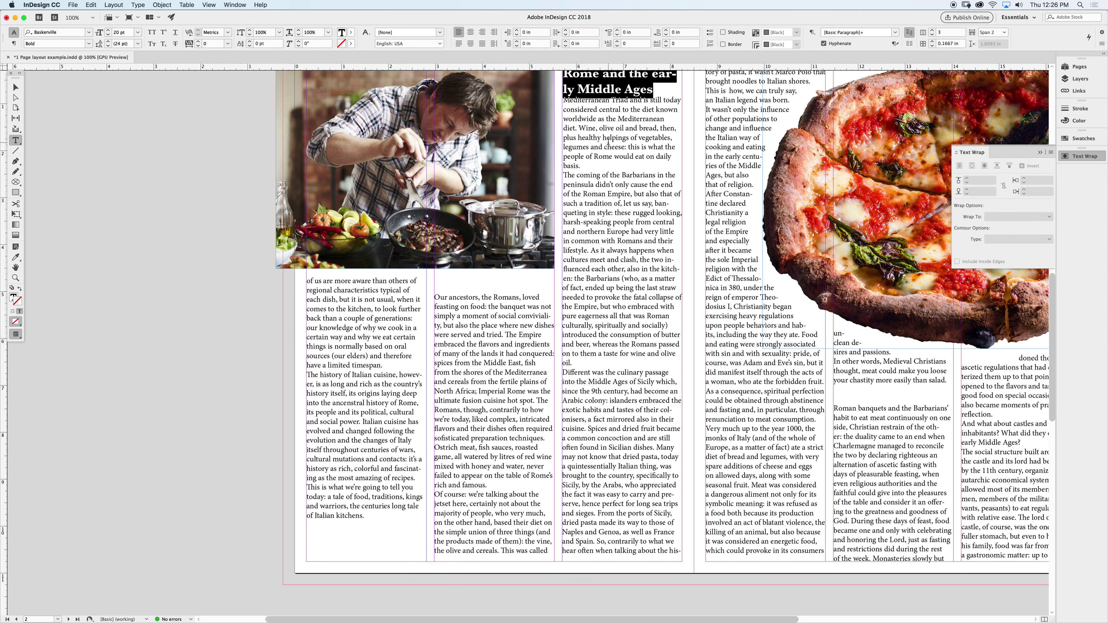
# Step: Lower the three-column text frame's upper edge to just below the cook's photo, leaving a height of about 5.94 in
pyautogui.hscroll(1, 62, 112)
pyautogui.click(16, 88)
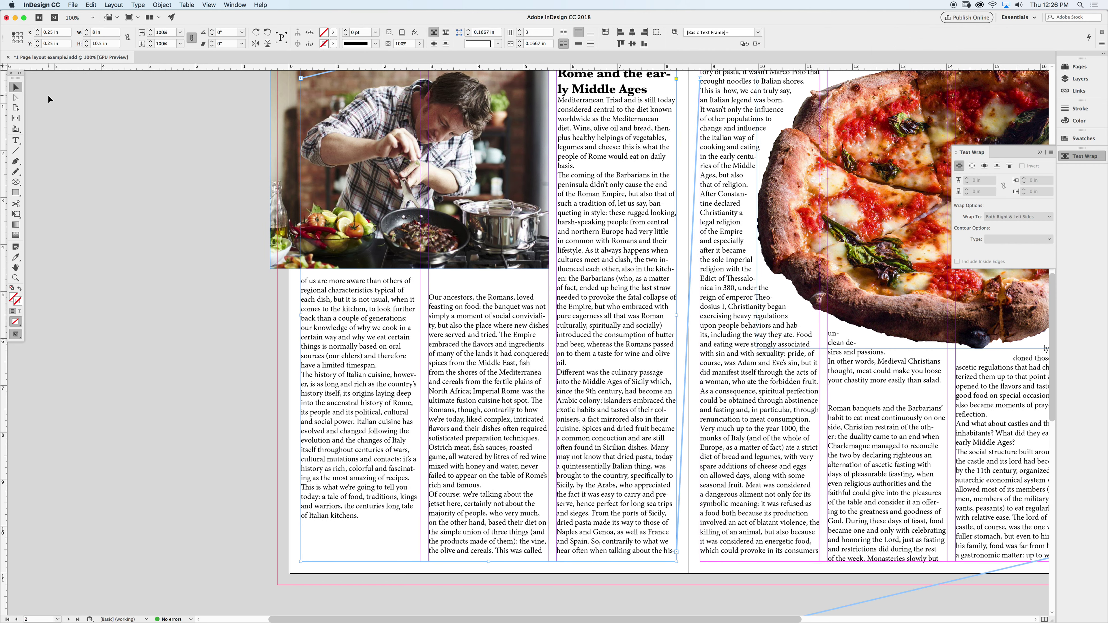
pyautogui.click(499, 210)
pyautogui.scroll(2, 543, 196)
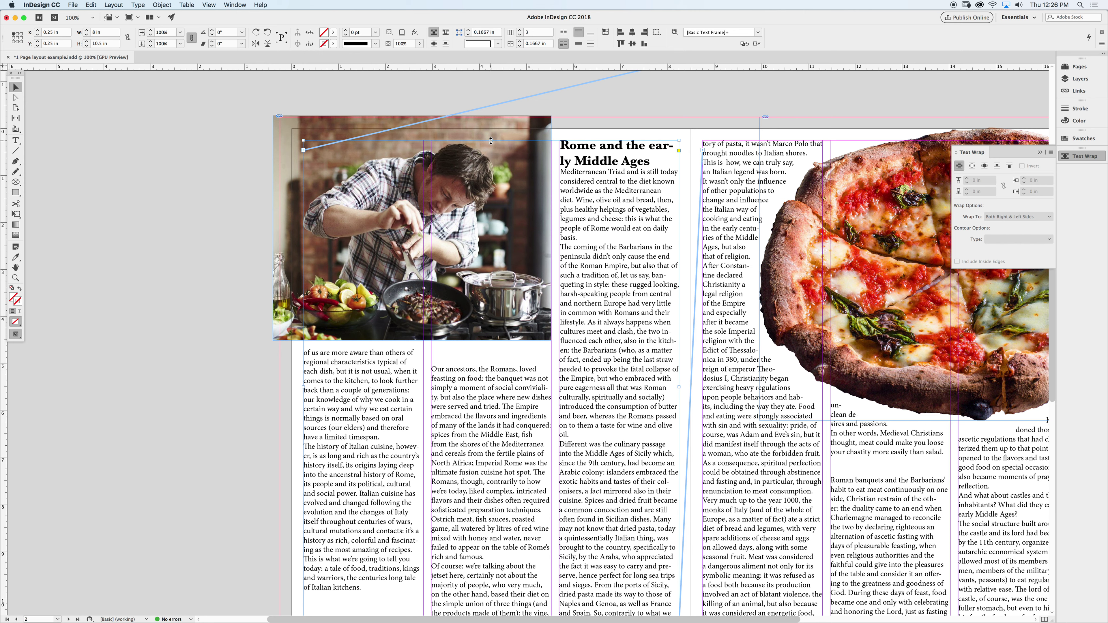
pyautogui.moveTo(491, 140); pyautogui.dragTo(496, 354)
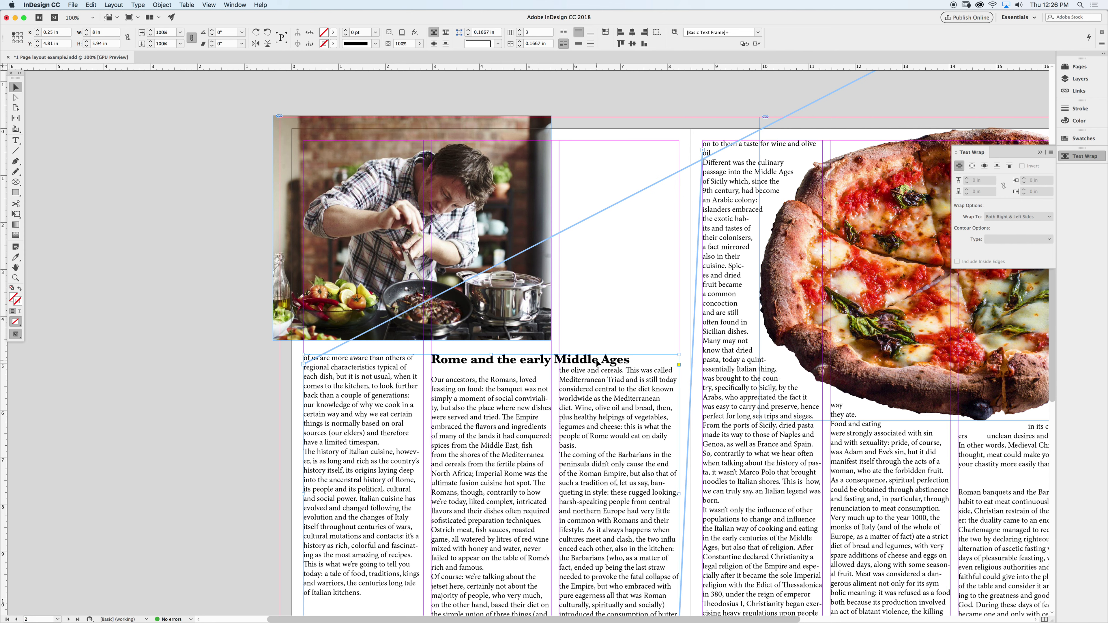
# Step: End the heading "Rome and the early Middle Ages" with a period and remove the extra paragraph return tried below it
pyautogui.doubleClick(618, 359)
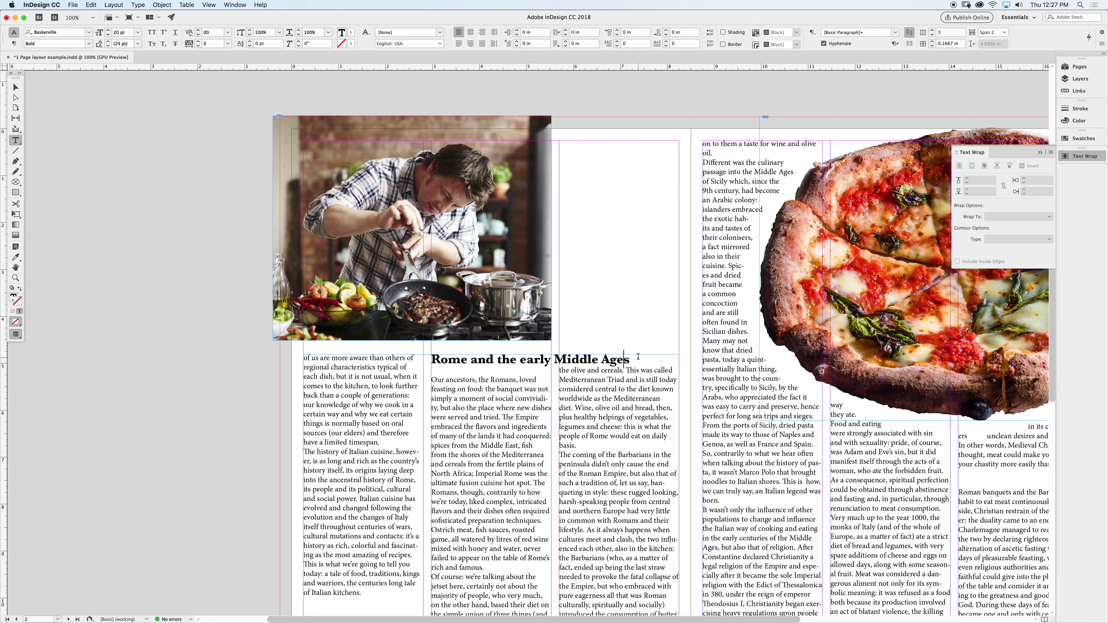
pyautogui.tripleClick(633, 356)
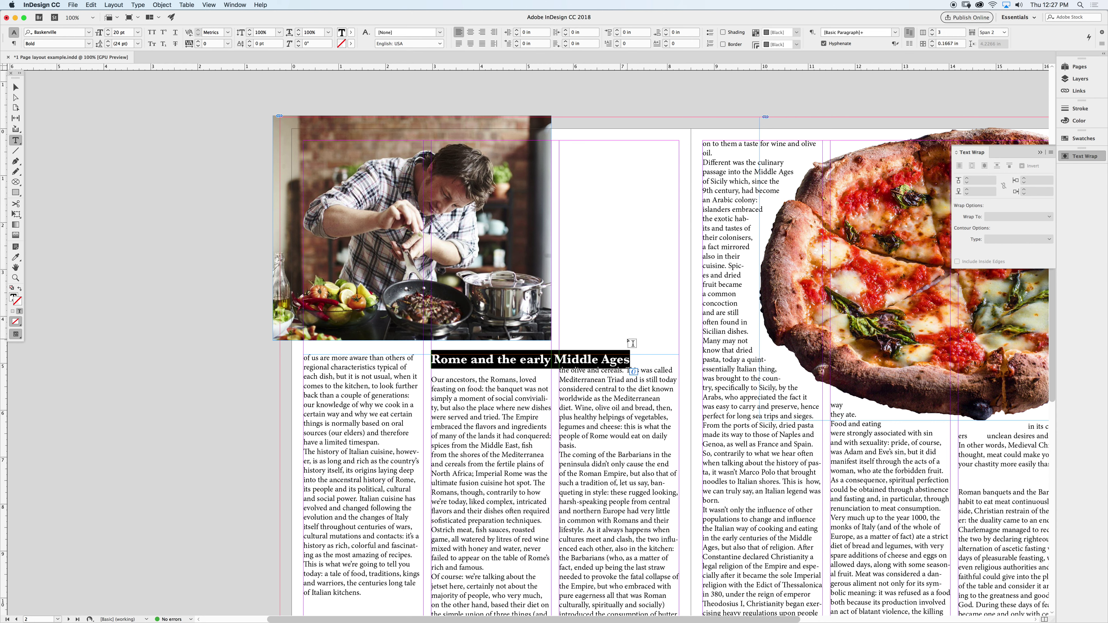
pyautogui.click(633, 372)
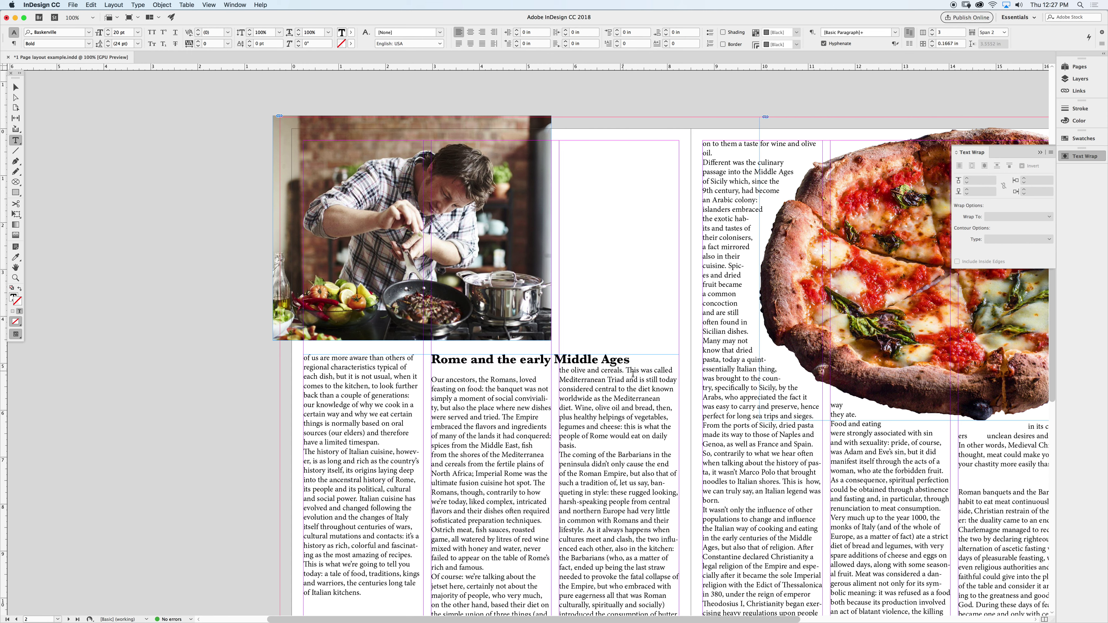
pyautogui.click(601, 364)
pyautogui.click(630, 360)
pyautogui.press('Return')
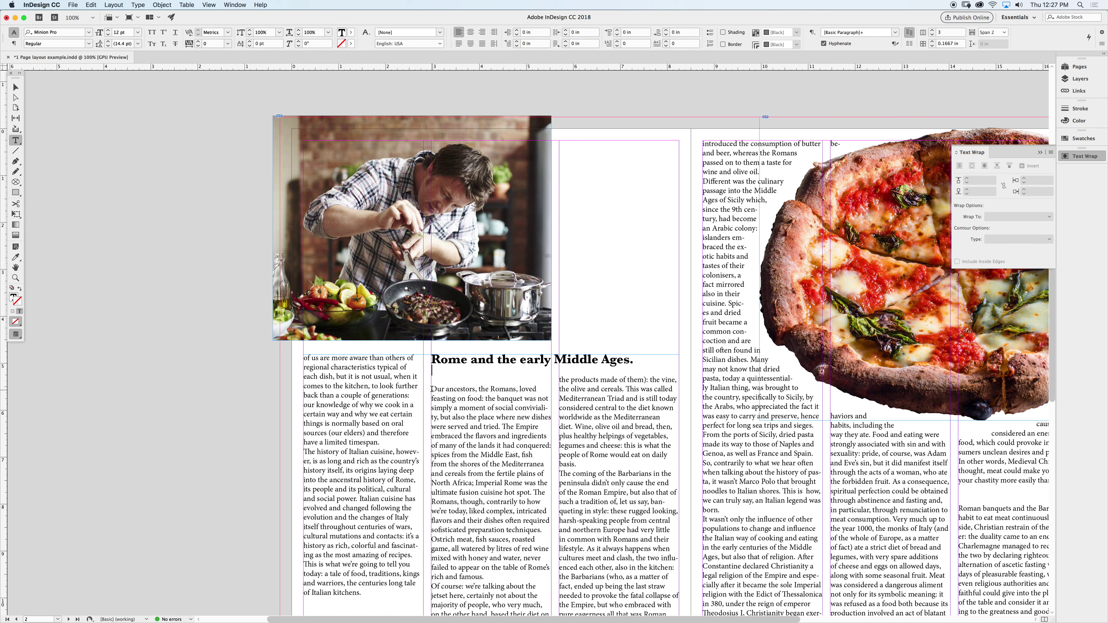
pyautogui.press('BackSpace')
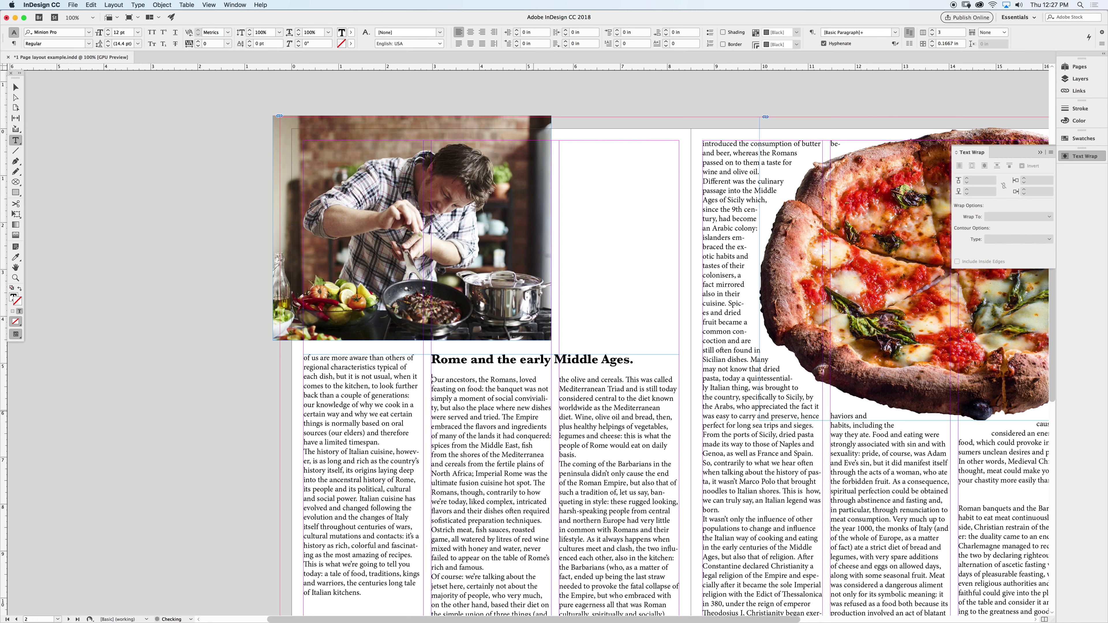
pyautogui.click(572, 421)
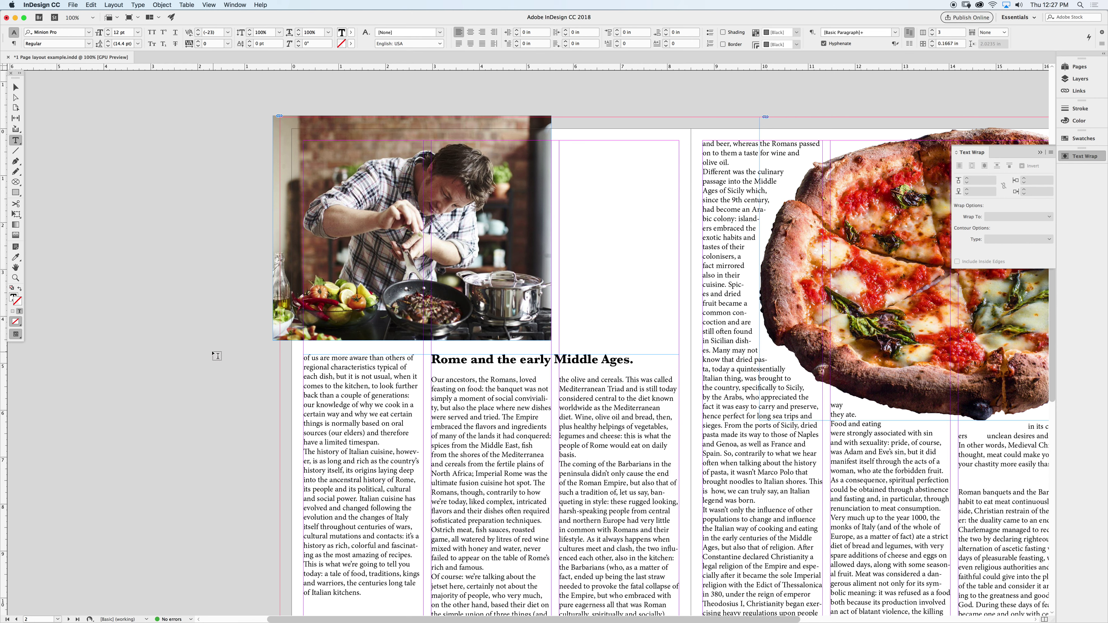
pyautogui.click(196, 342)
pyautogui.click(461, 399)
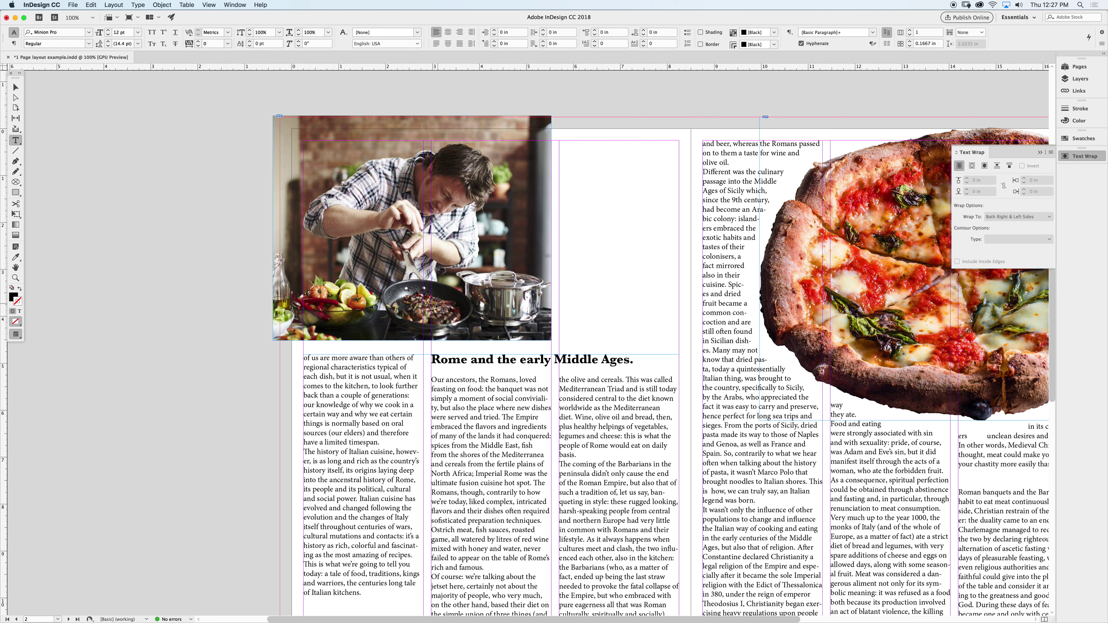
# Step: Copy the phrase "we're talking about the jetset here, certainly not about the majority of people" from the second column's last paragraph
pyautogui.click(15, 88)
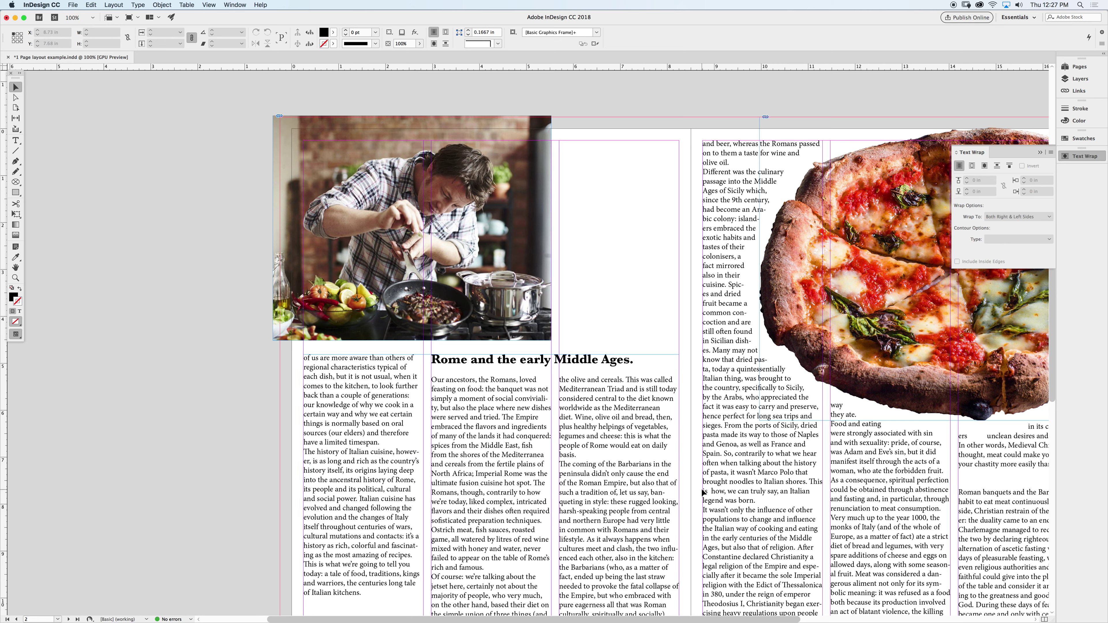
pyautogui.scroll(-3, 703, 492)
pyautogui.hscroll(2, 703, 493)
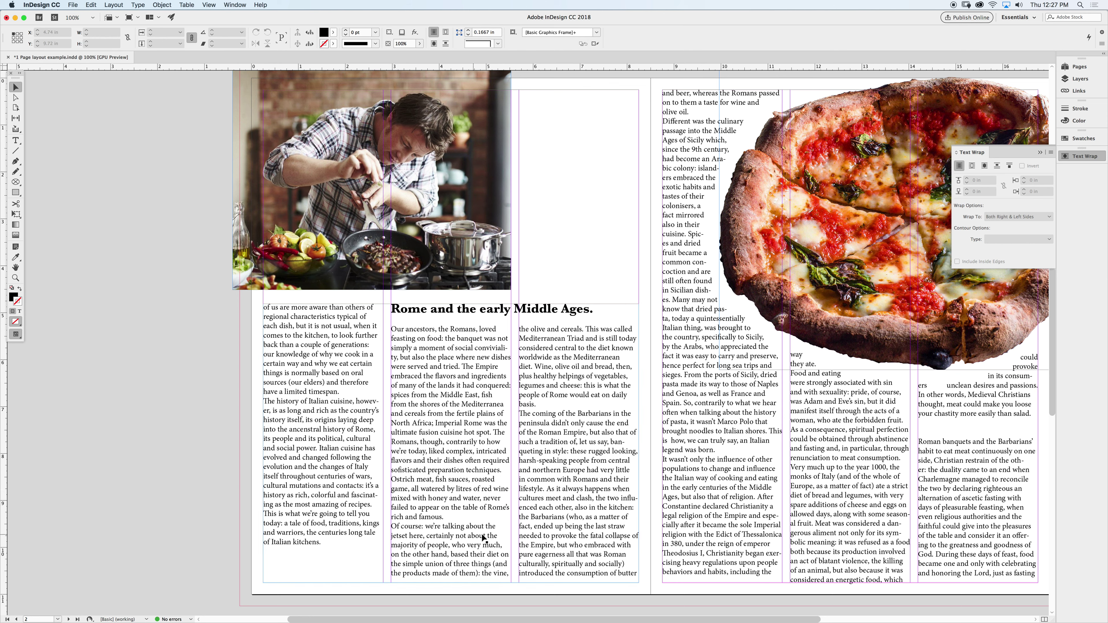
pyautogui.keyDown('super'); pyautogui.click(450, 533); pyautogui.keyUp('super')
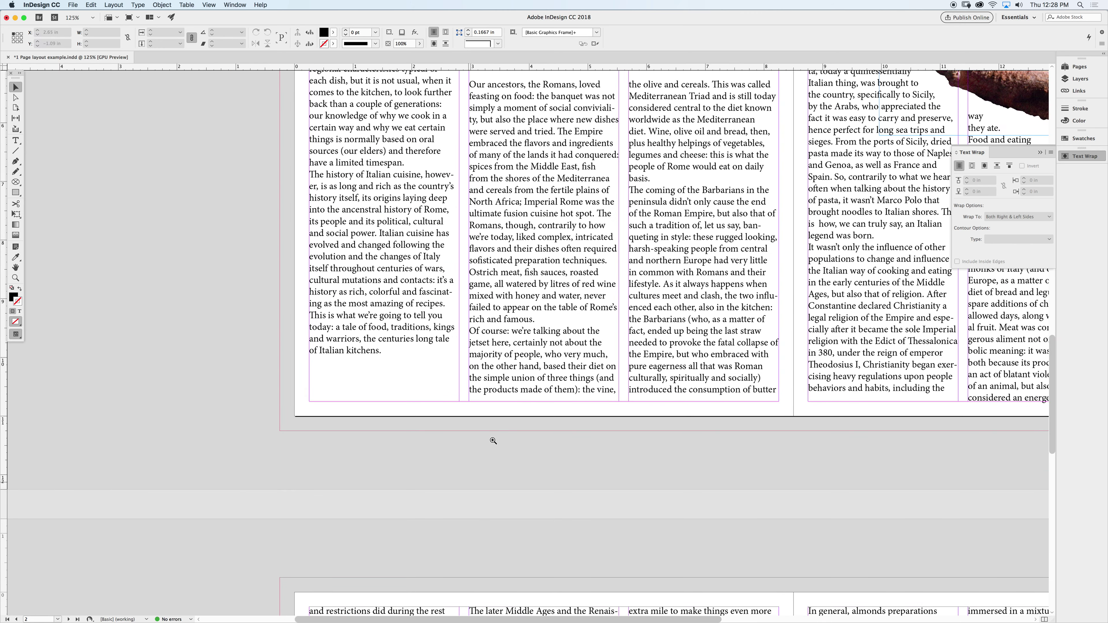
pyautogui.keyDown('super'); pyautogui.click(547, 335); pyautogui.keyUp('super')
pyautogui.keyDown('super'); pyautogui.click(534, 341); pyautogui.keyUp('super')
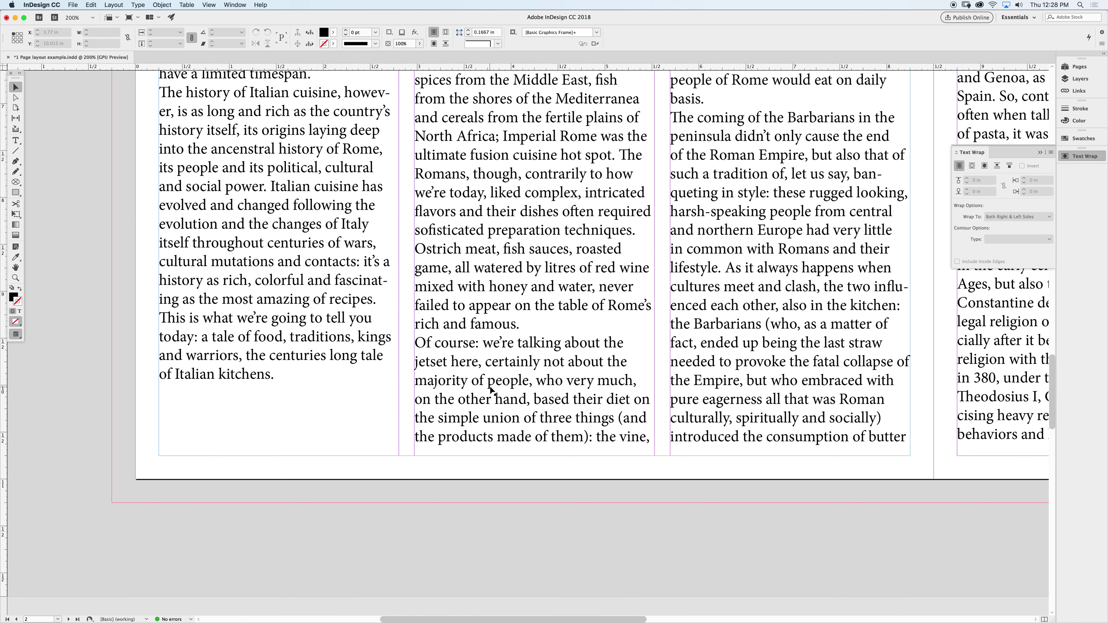
pyautogui.scroll(-1, 491, 388)
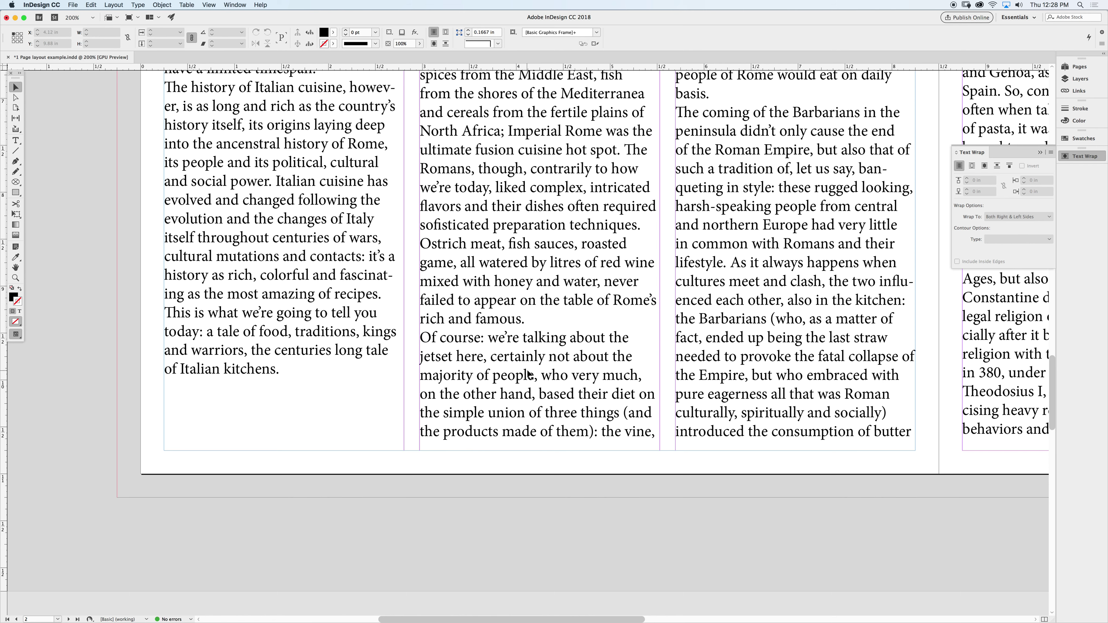
pyautogui.doubleClick(528, 375)
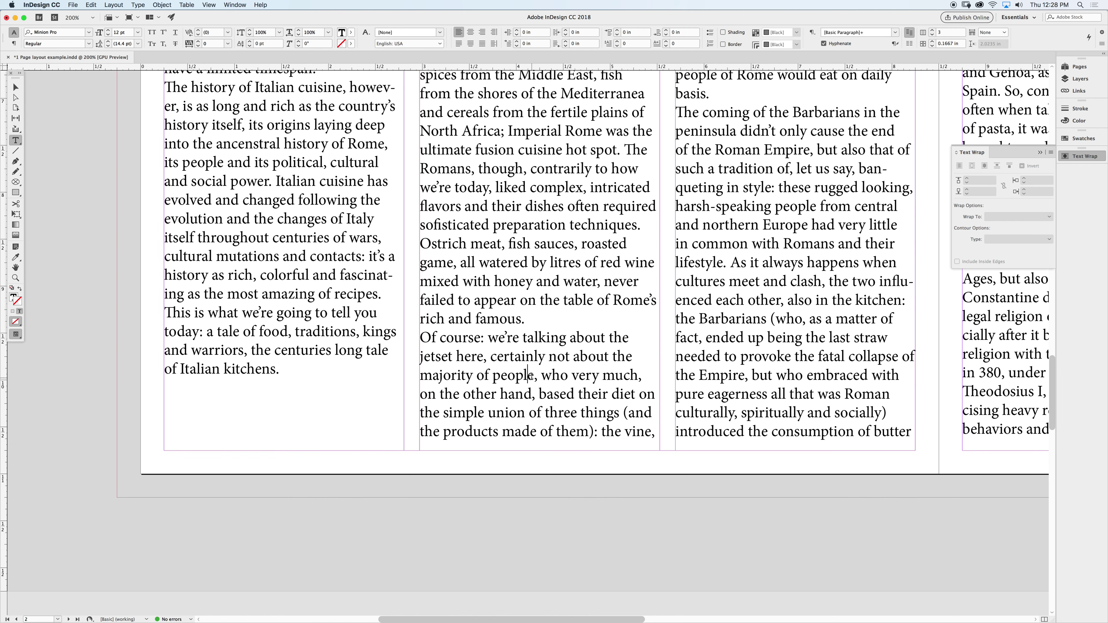
pyautogui.moveTo(531, 375)
pyautogui.mouseDown()
pyautogui.moveTo(418, 337)
pyautogui.moveTo(488, 337)
pyautogui.mouseUp()
pyautogui.press('super+c')
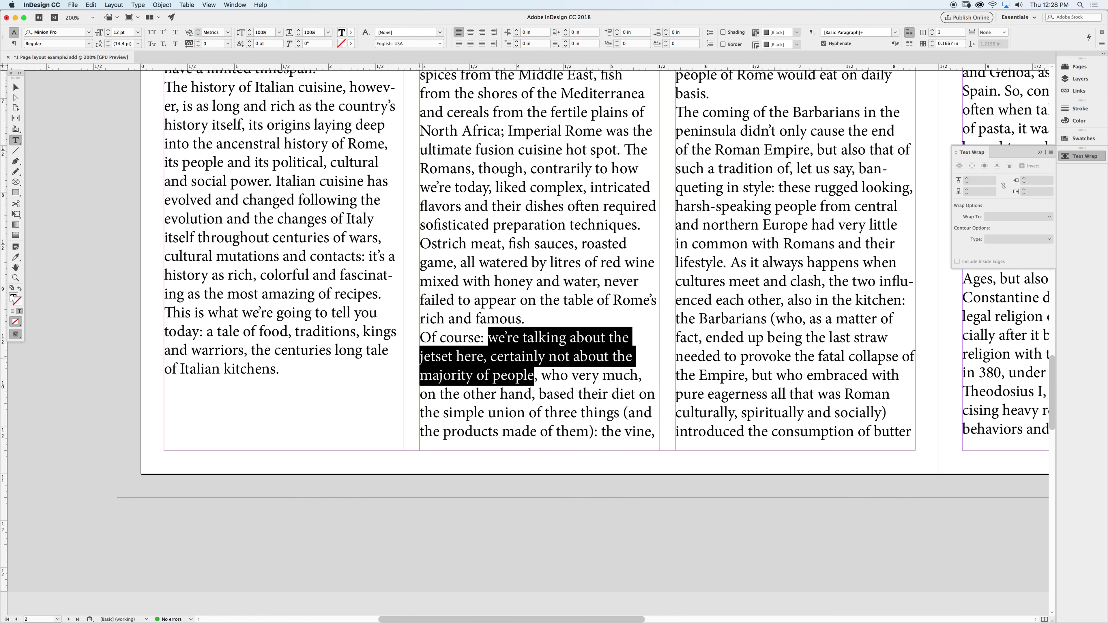
# Step: Draw a text frame in the empty space beside the cook's photo and paste the copied phrase into it
pyautogui.click(16, 87)
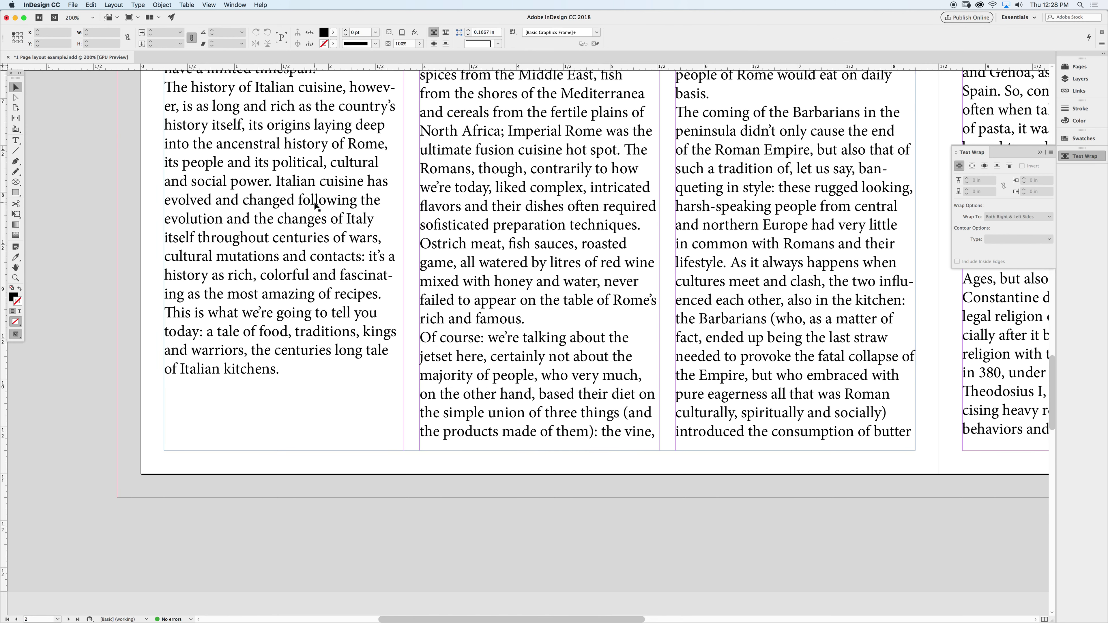
pyautogui.press('super+0')
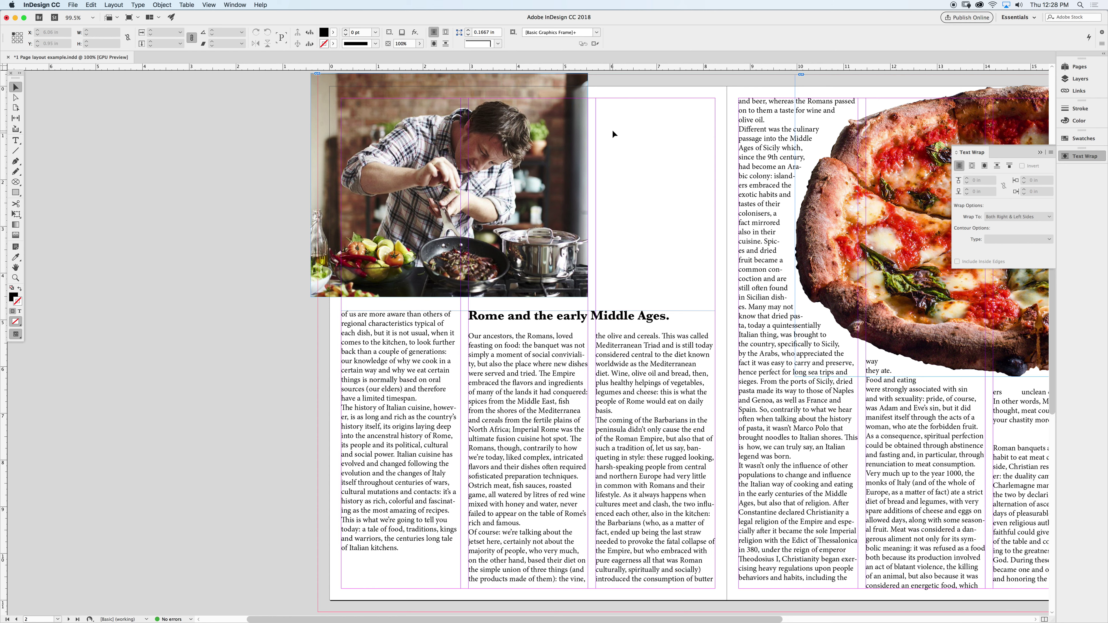
pyautogui.press('t')
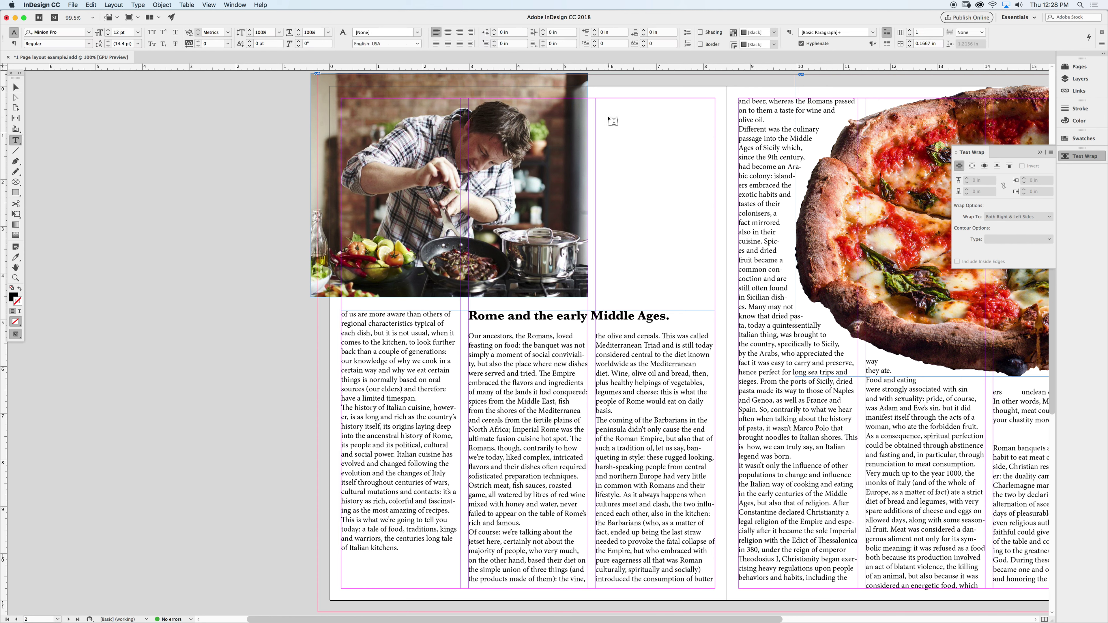
pyautogui.moveTo(607, 116); pyautogui.dragTo(701, 287)
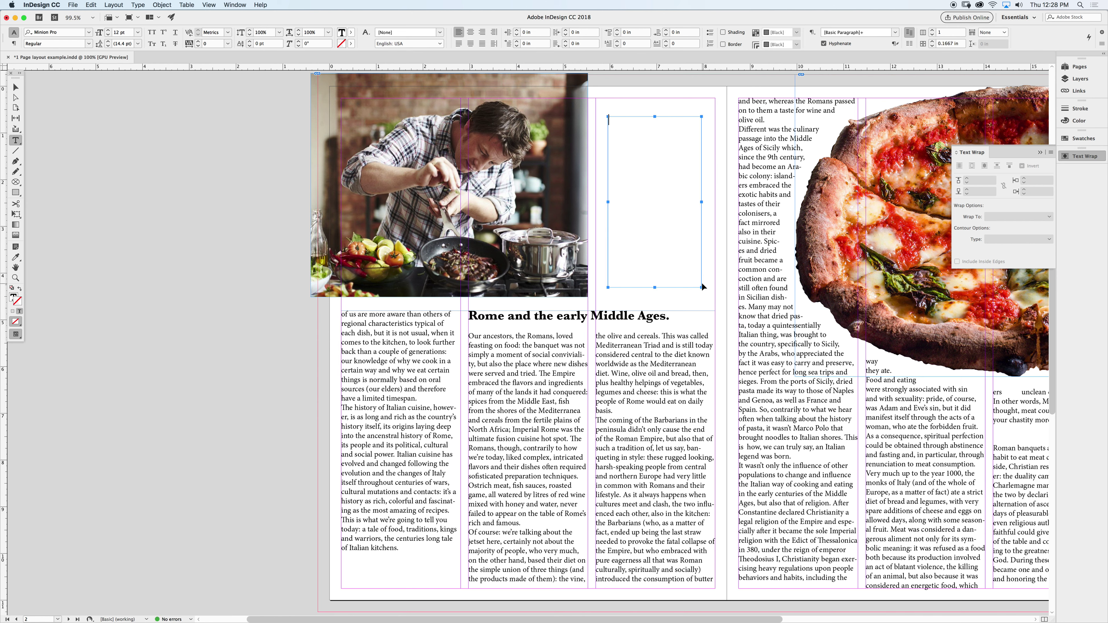
pyautogui.press('super+v')
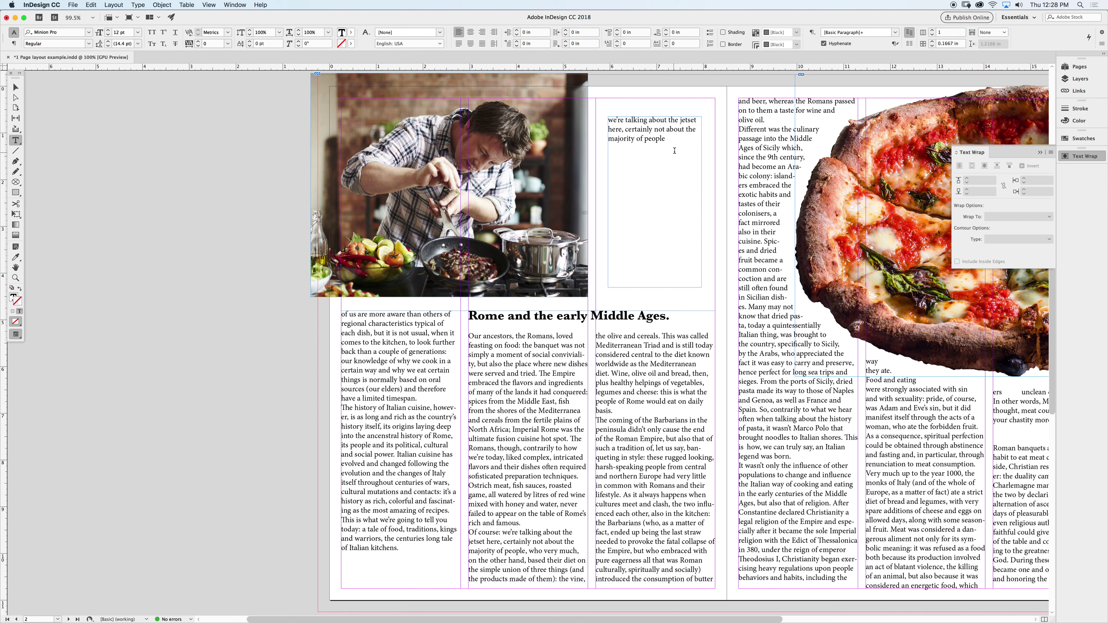
# Step: Try left, right and justified alignment on the pasted quote, then settle on centred text
pyautogui.press('super+a')
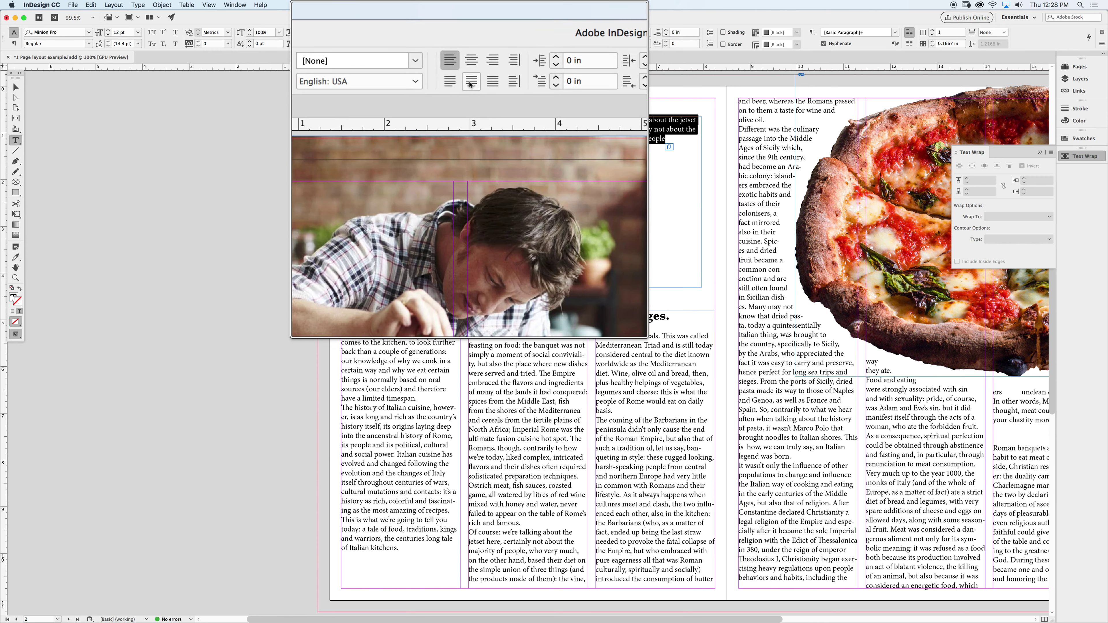
pyautogui.click(471, 96)
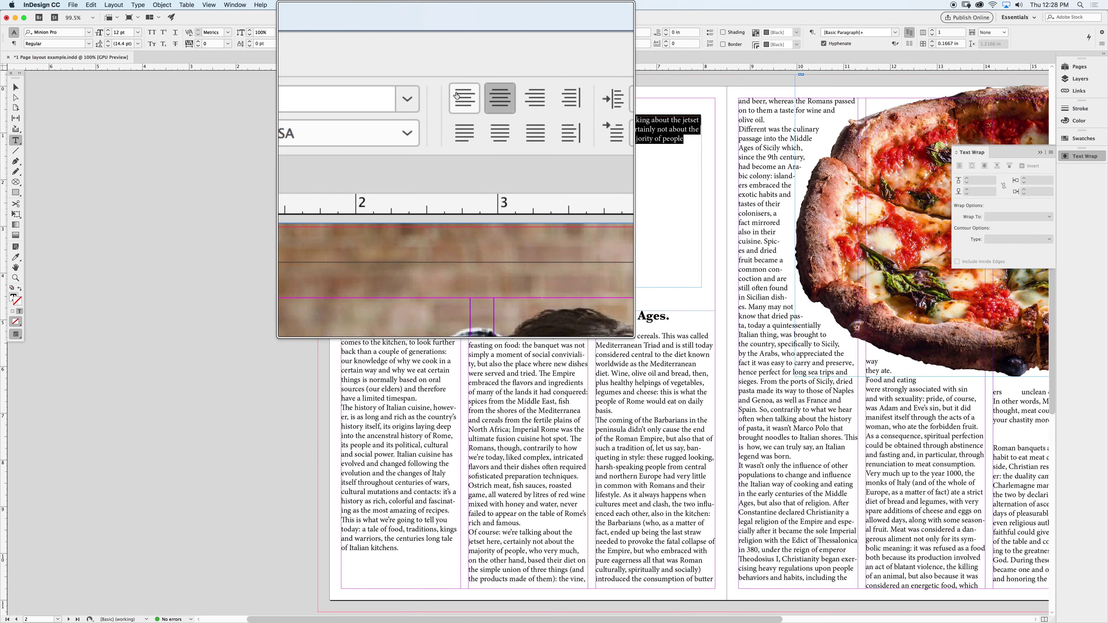
pyautogui.click(455, 97)
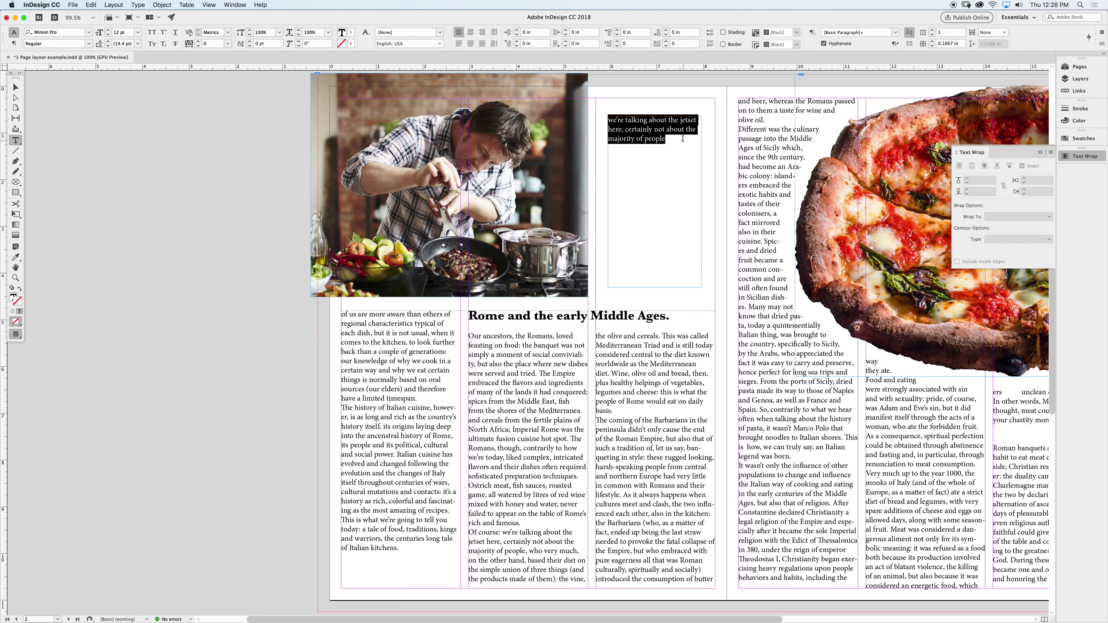
pyautogui.click(471, 32)
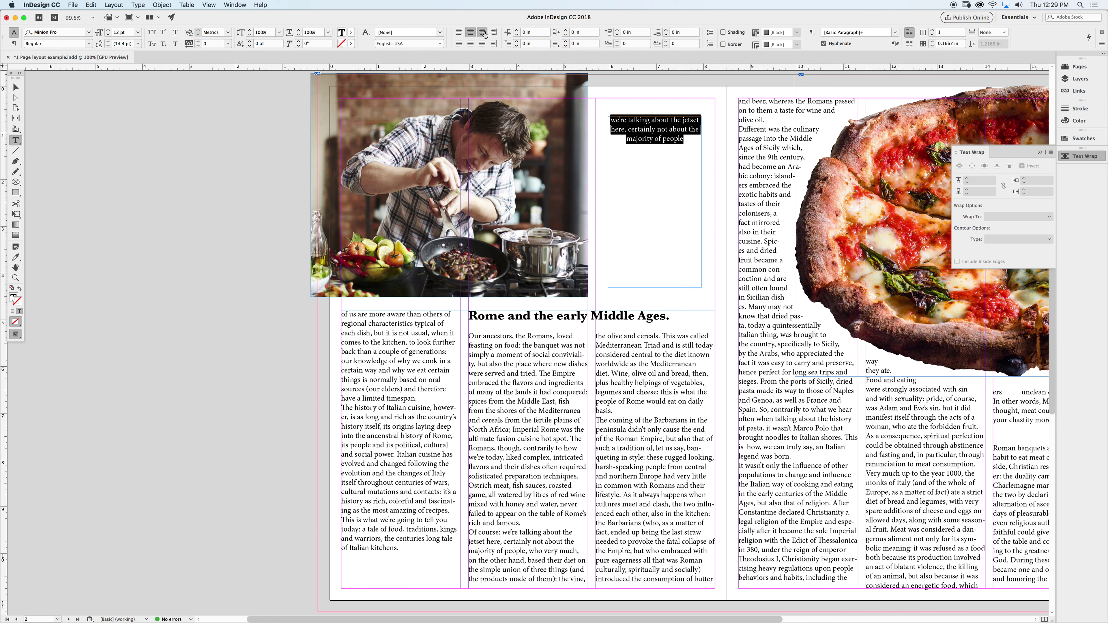
pyautogui.click(482, 32)
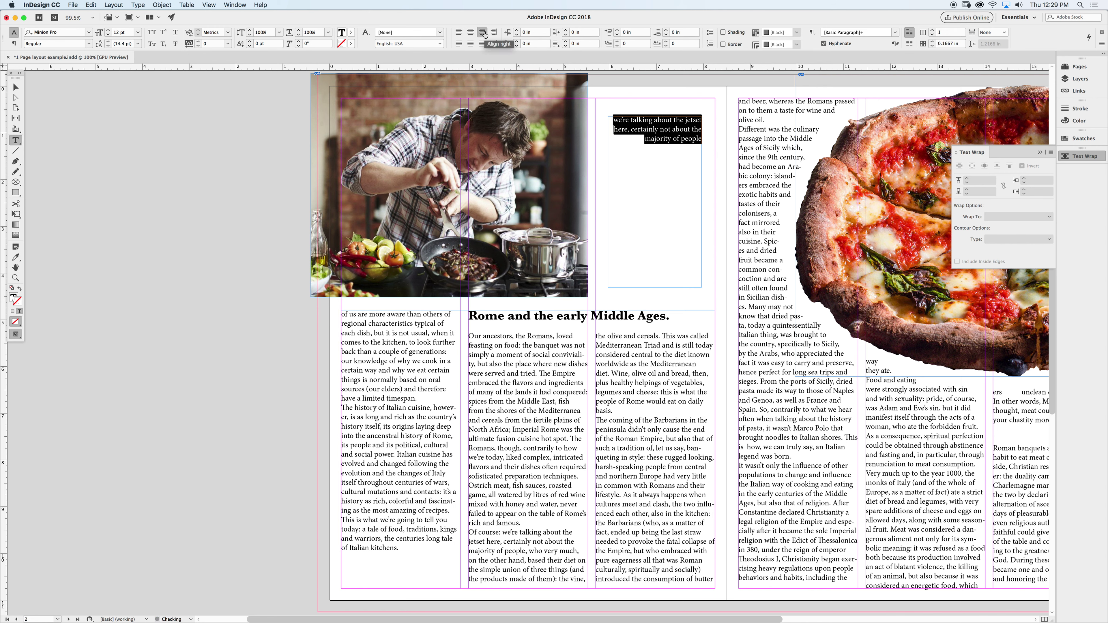
pyautogui.click(459, 45)
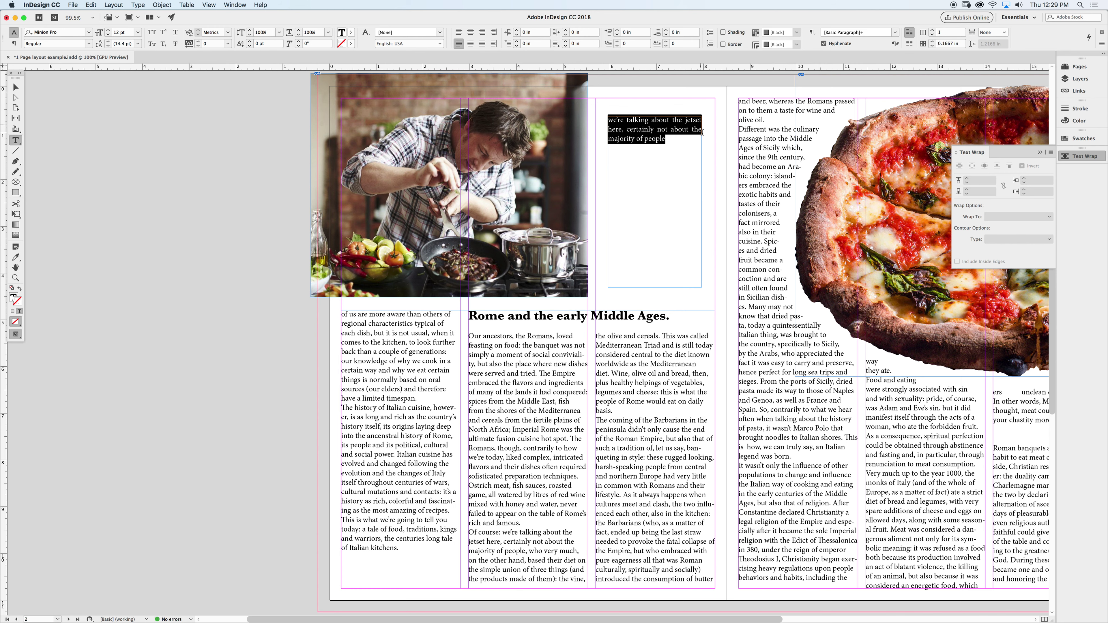
pyautogui.click(471, 32)
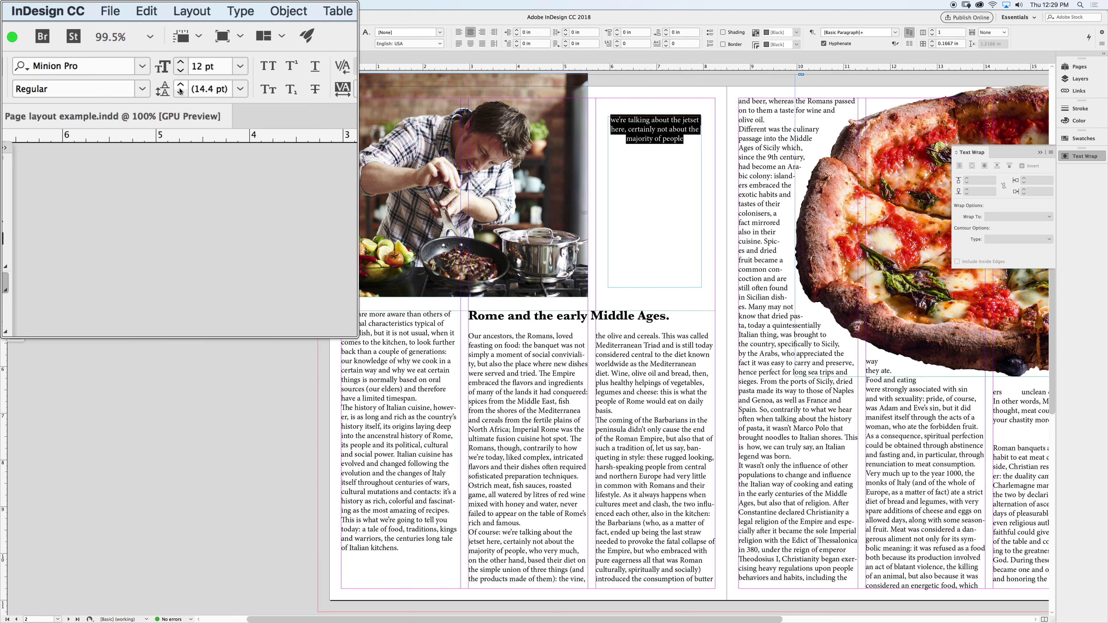
# Step: Increase the leading of the centred quote to 33 pt
pyautogui.click(179, 85)
pyautogui.click(179, 85)
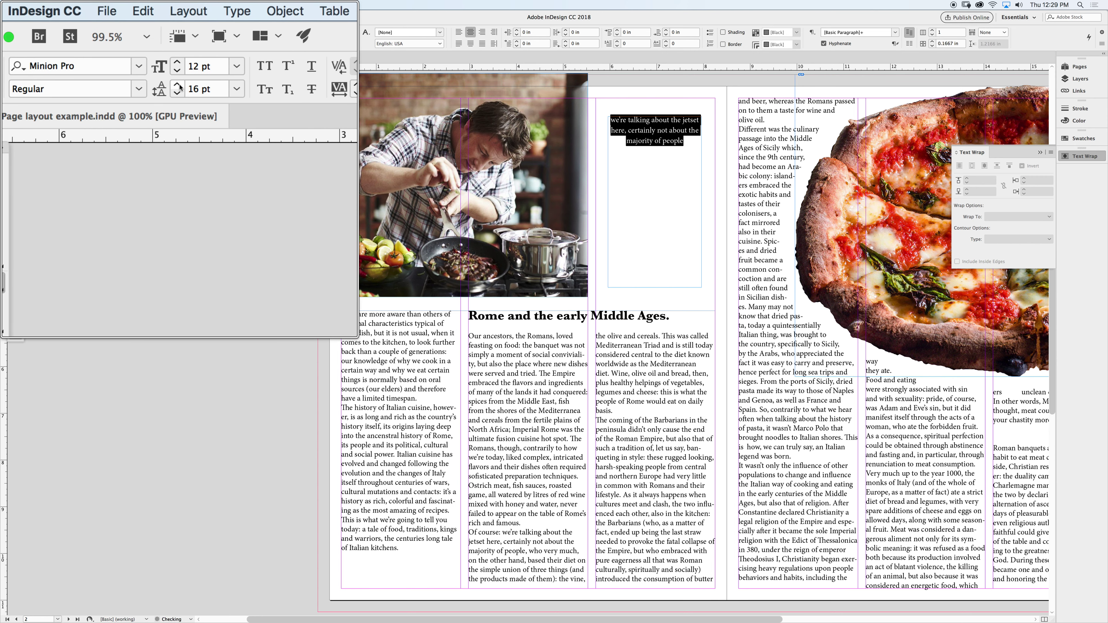
pyautogui.click(179, 86)
pyautogui.click(180, 86)
pyautogui.click(179, 85)
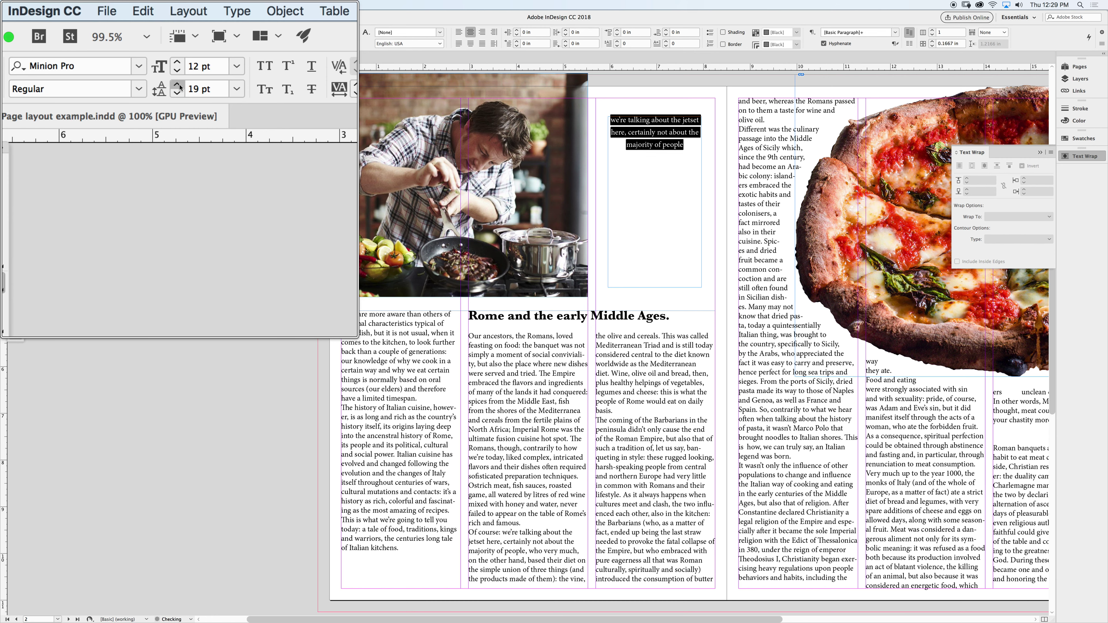
pyautogui.click(179, 86)
pyautogui.click(180, 85)
pyautogui.click(179, 86)
pyautogui.click(179, 85)
pyautogui.click(179, 86)
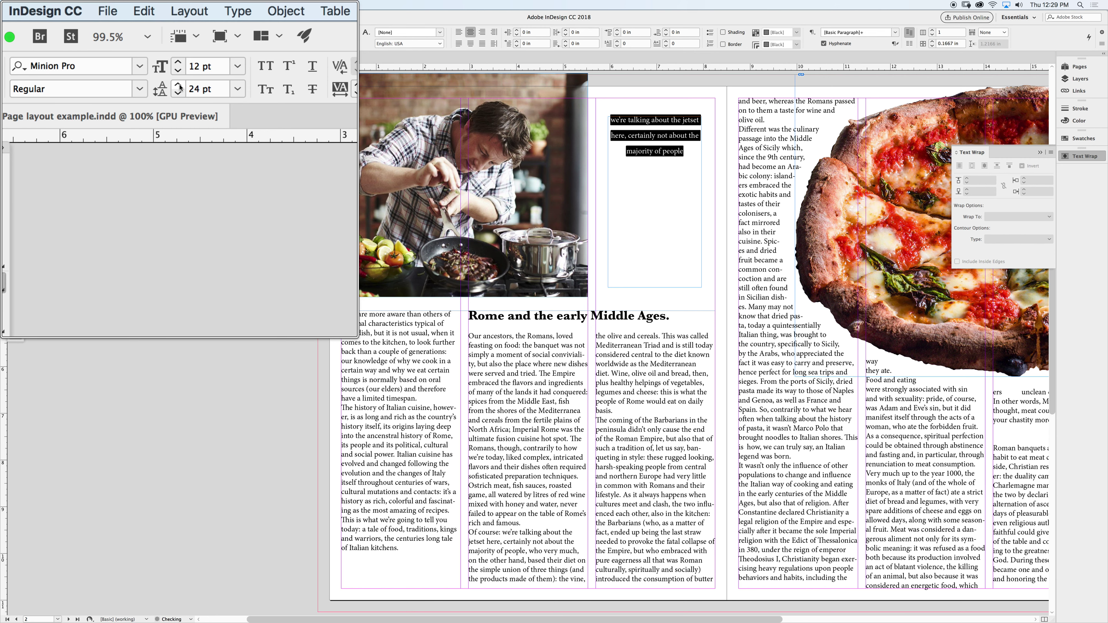
pyautogui.click(179, 85)
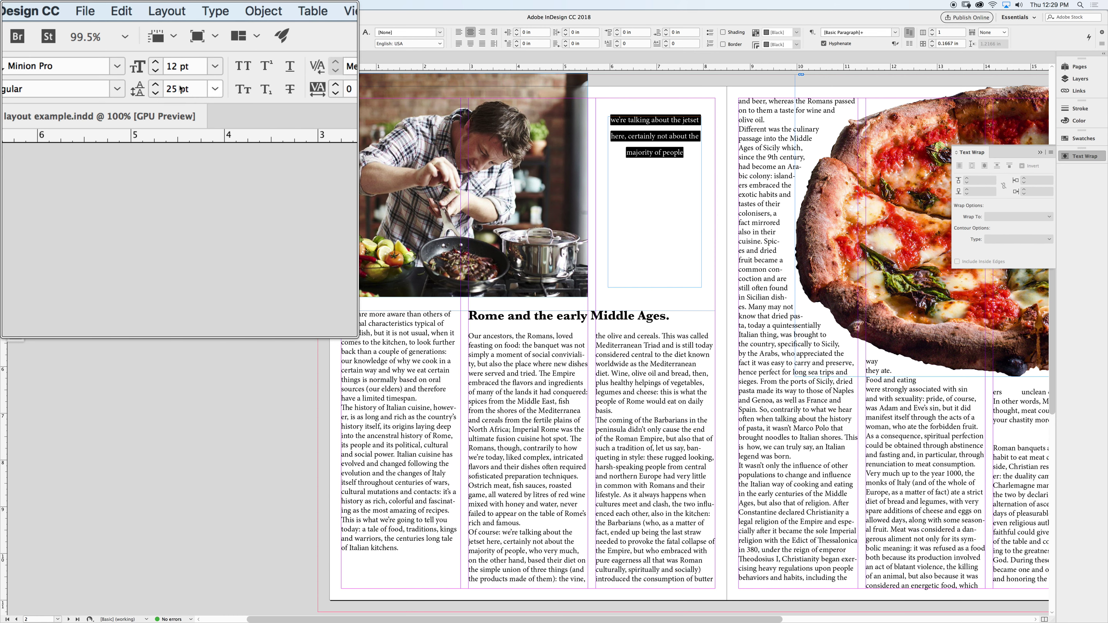
pyautogui.click(179, 85)
pyautogui.click(179, 85)
pyautogui.click(178, 85)
pyautogui.click(178, 85)
pyautogui.click(178, 85)
# Step: Enlarge the quote's text to 25 pt and turn off hyphenation for it
pyautogui.click(178, 63)
pyautogui.click(178, 63)
pyautogui.click(178, 64)
pyautogui.click(178, 63)
pyautogui.click(178, 63)
pyautogui.click(178, 63)
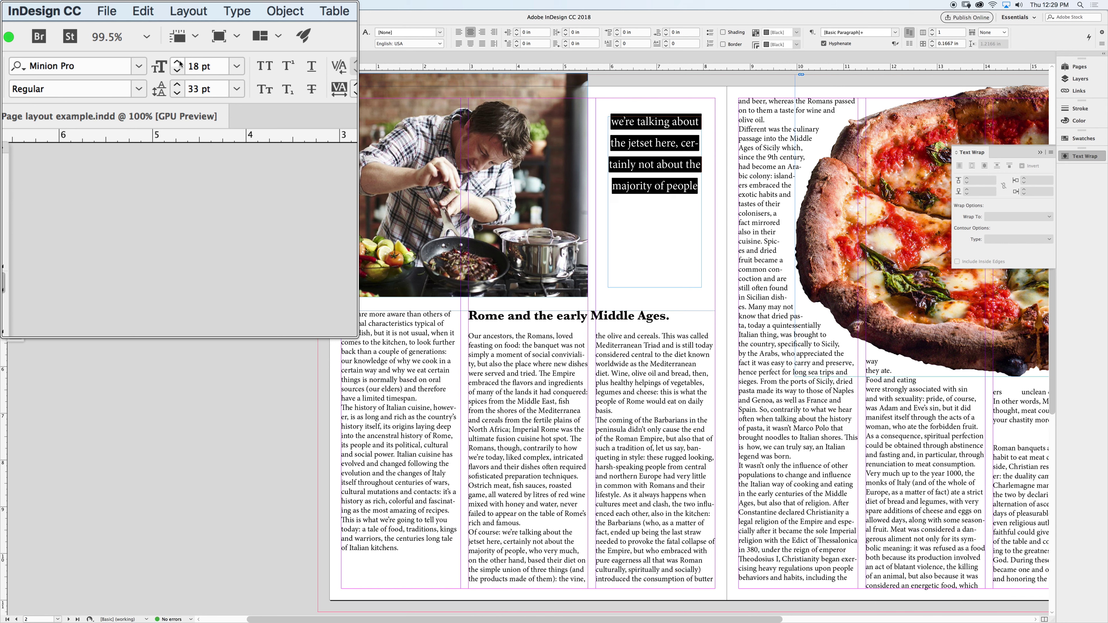
pyautogui.click(179, 64)
pyautogui.click(178, 64)
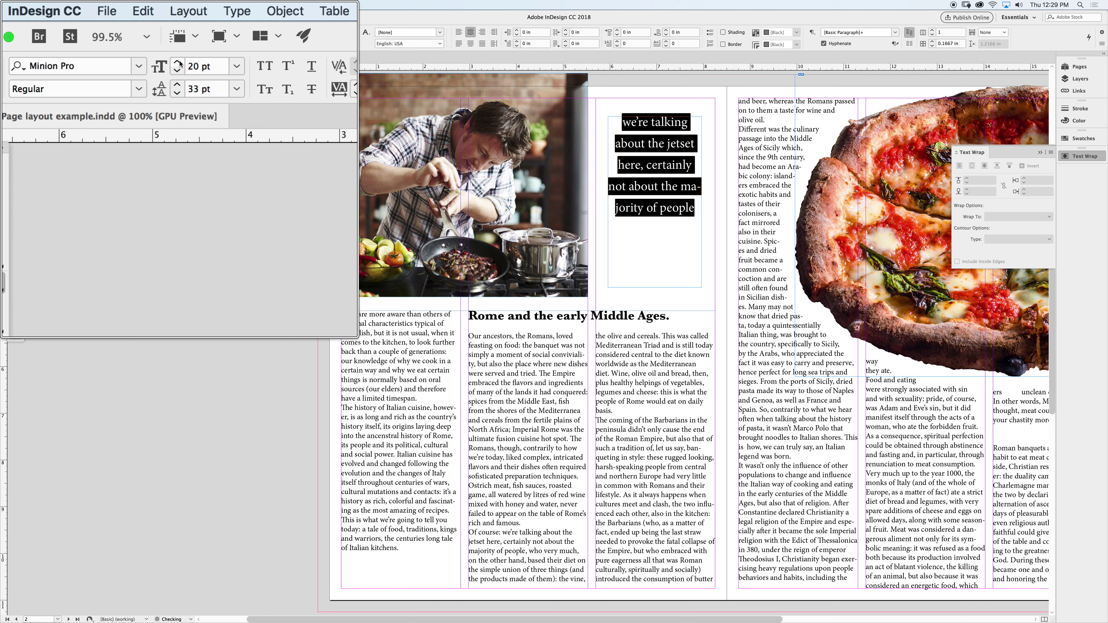
pyautogui.click(179, 63)
pyautogui.click(178, 63)
pyautogui.click(178, 63)
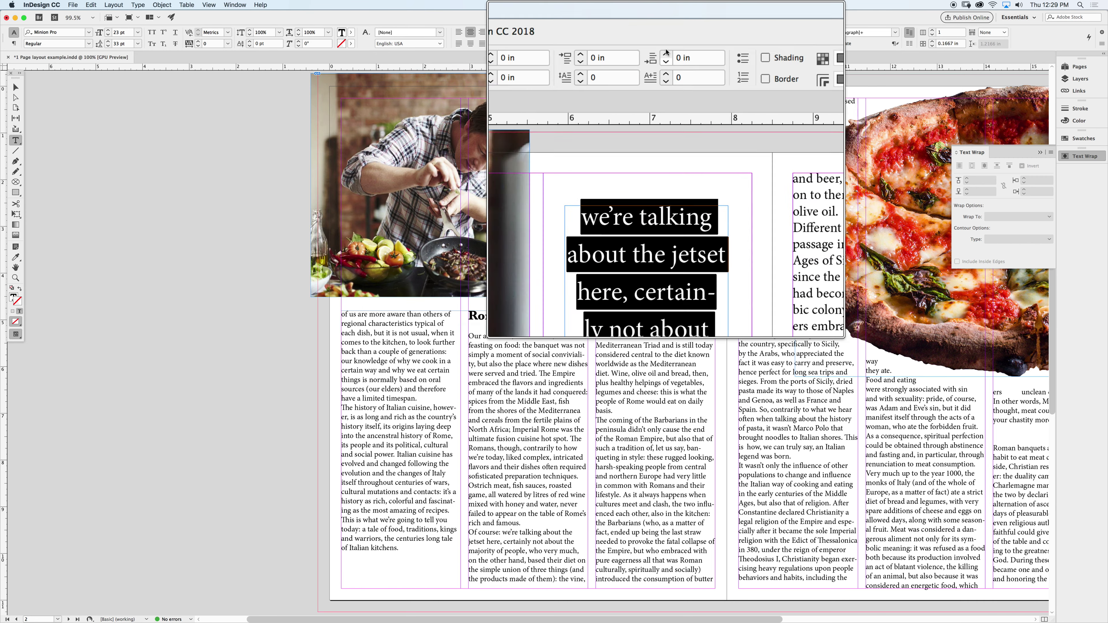
pyautogui.click(823, 43)
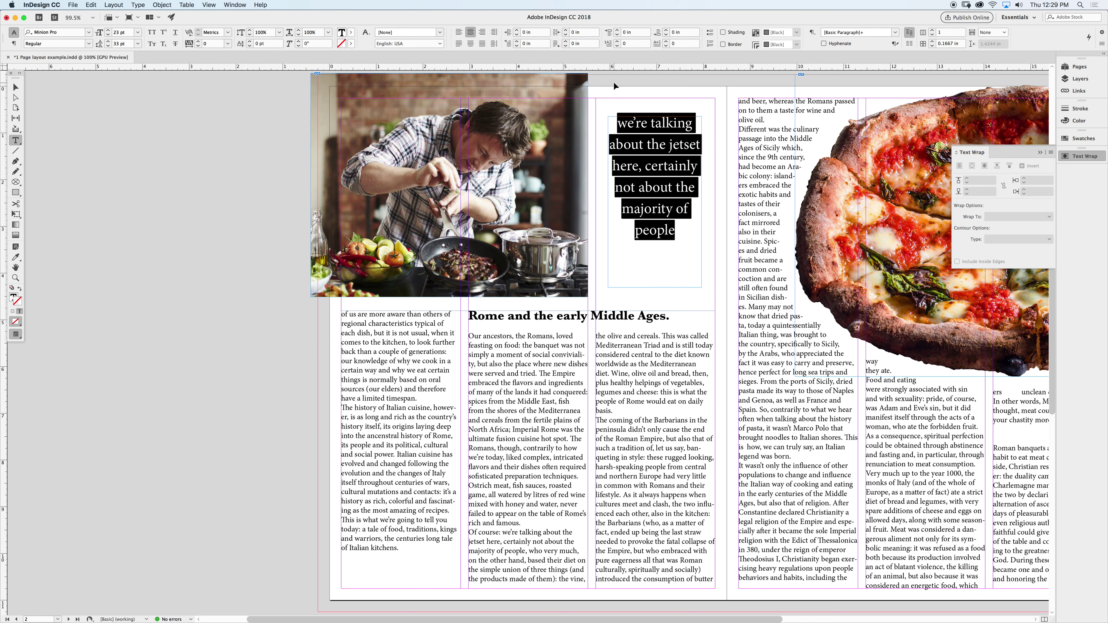
pyautogui.press('super+shift+period')
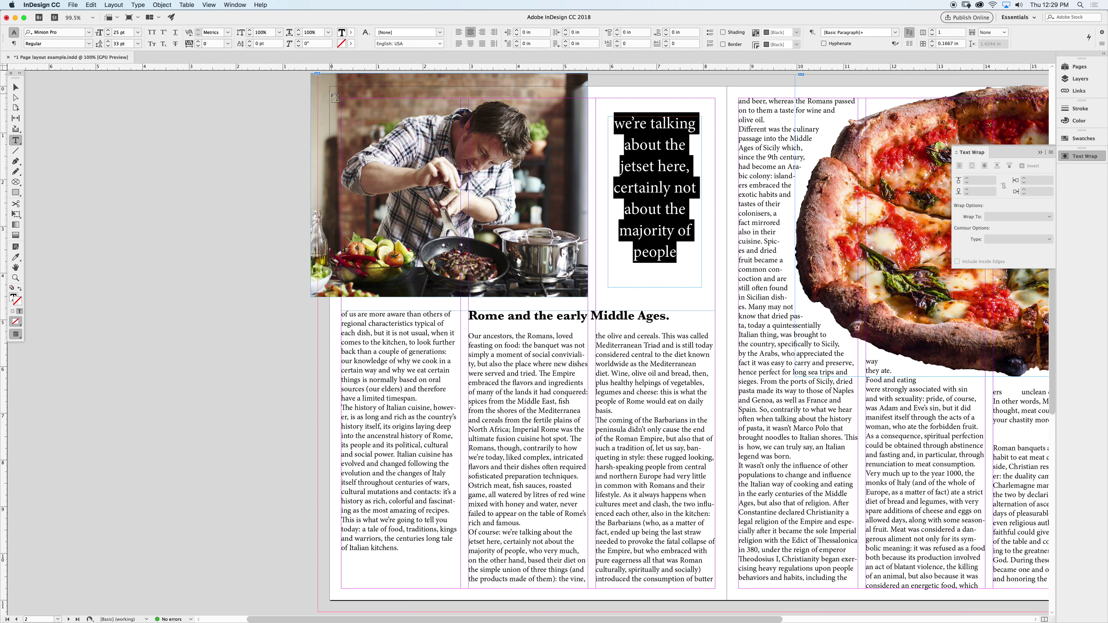
# Step: Increase the leading of the pull quote's text to 37 pt
pyautogui.click(108, 42)
pyautogui.click(108, 41)
pyautogui.click(107, 42)
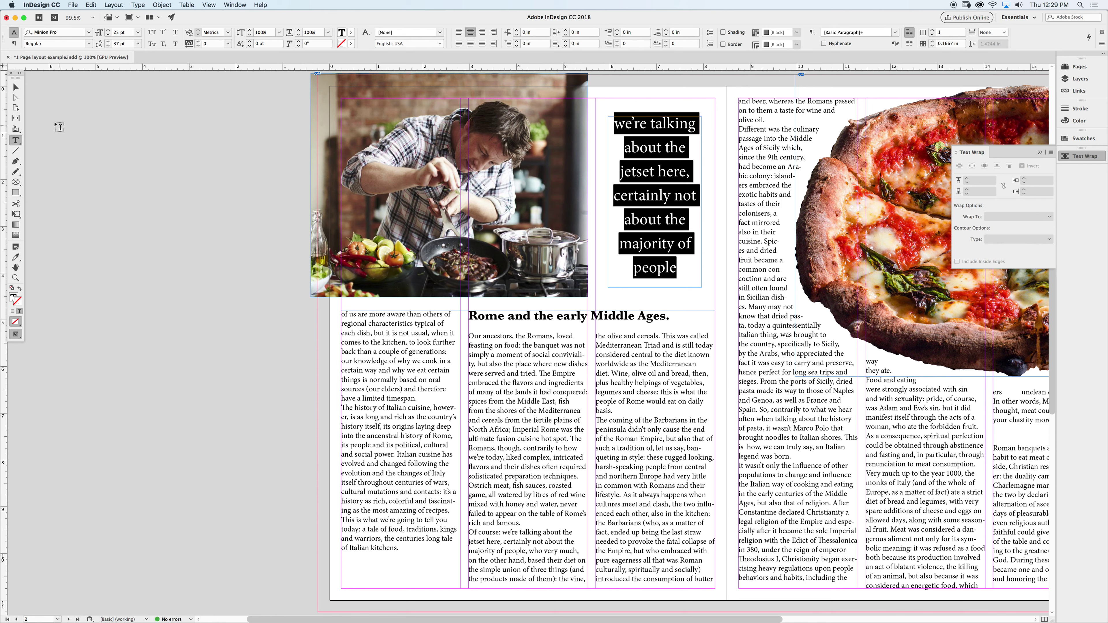
pyautogui.click(15, 86)
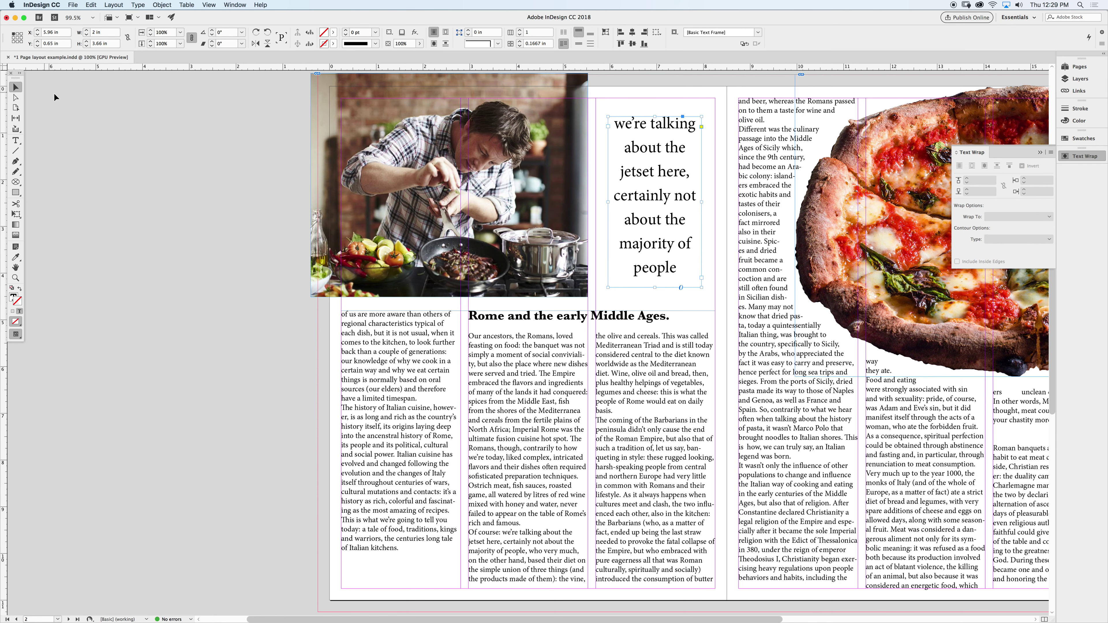
# Step: Enclose the pull quote in opening and closing curly quotation marks
pyautogui.doubleClick(645, 162)
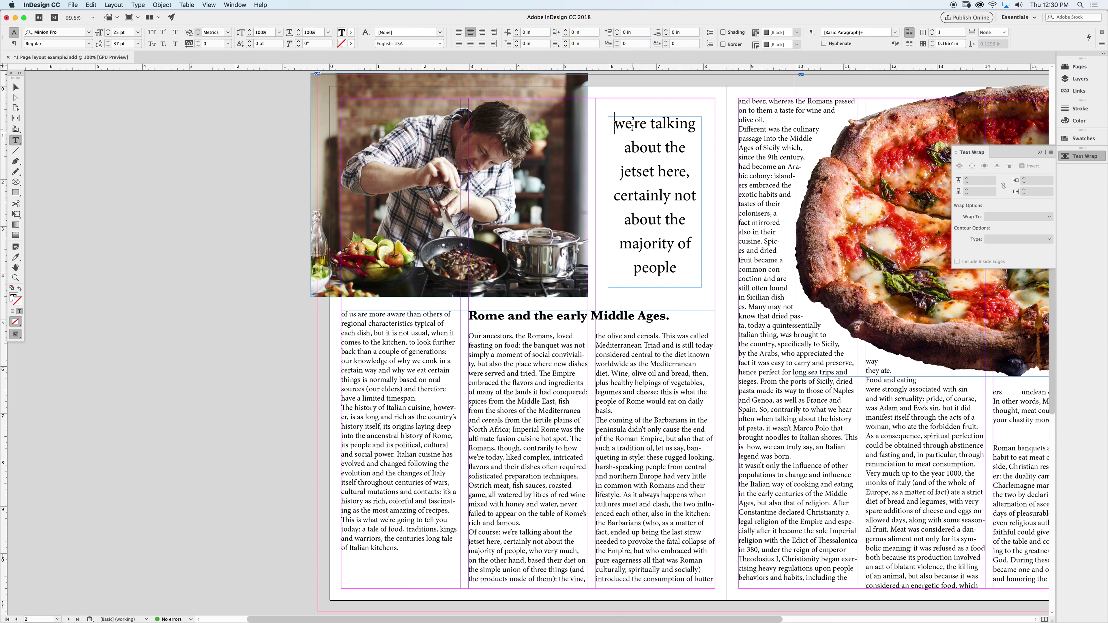
pyautogui.write('“')
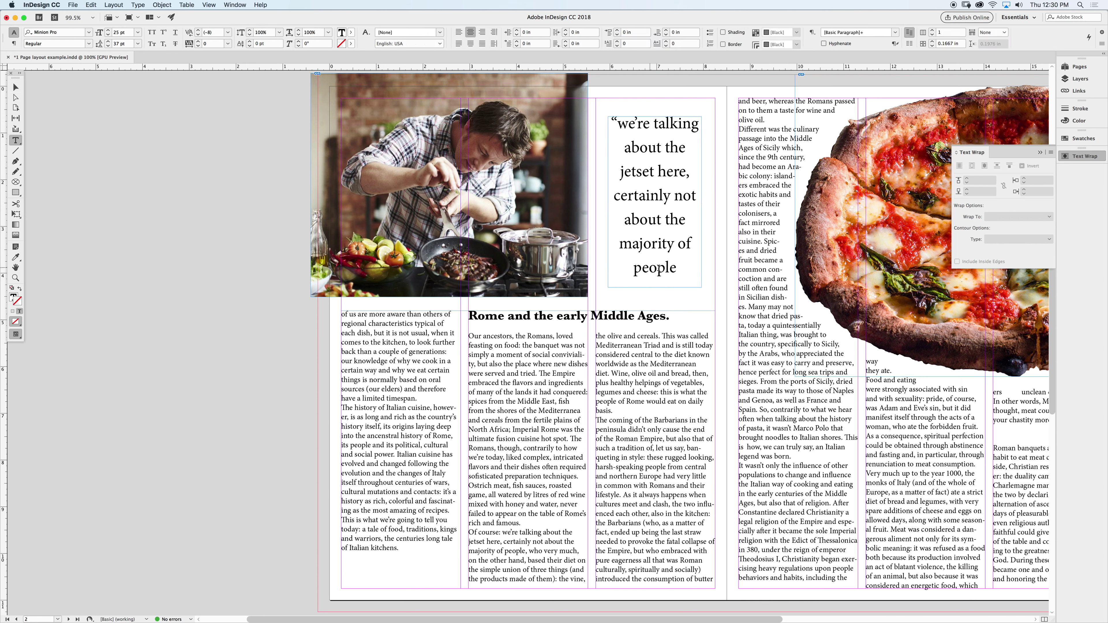
pyautogui.click(738, 282)
pyautogui.write('”')
pyautogui.click(16, 87)
pyautogui.click(98, 130)
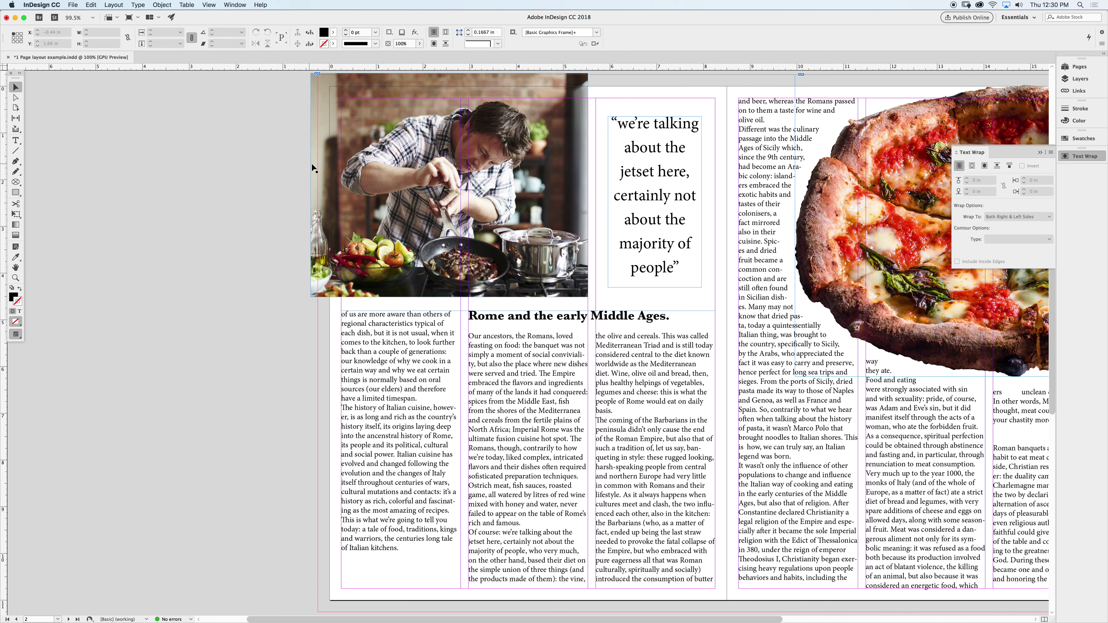
# Step: Hide the frame edges in the layout
pyautogui.click(236, 5)
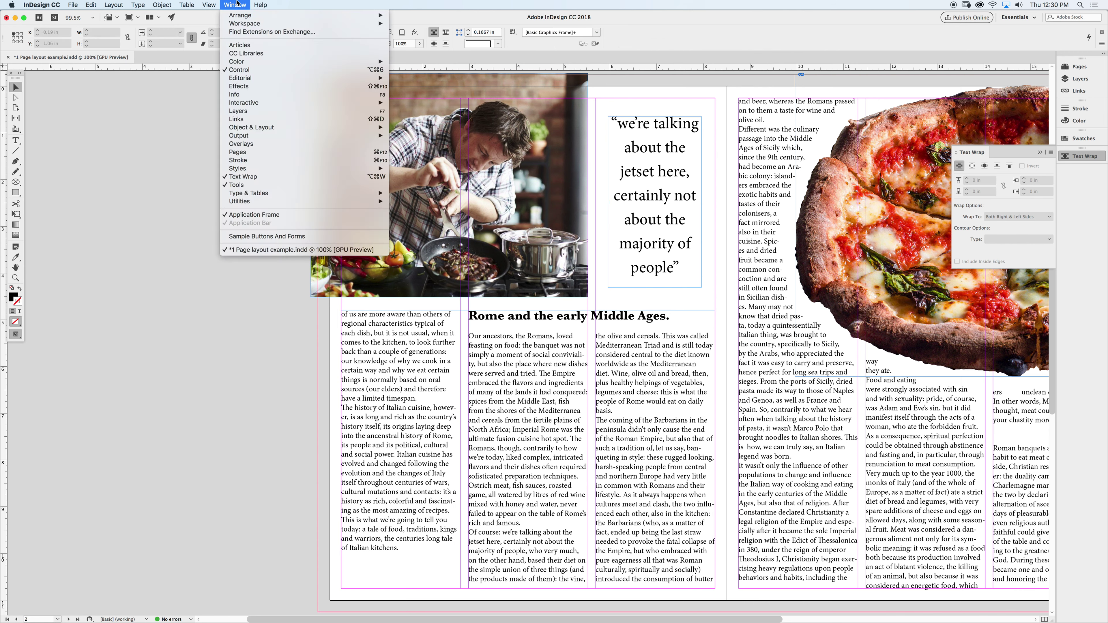
pyautogui.moveTo(209, 5)
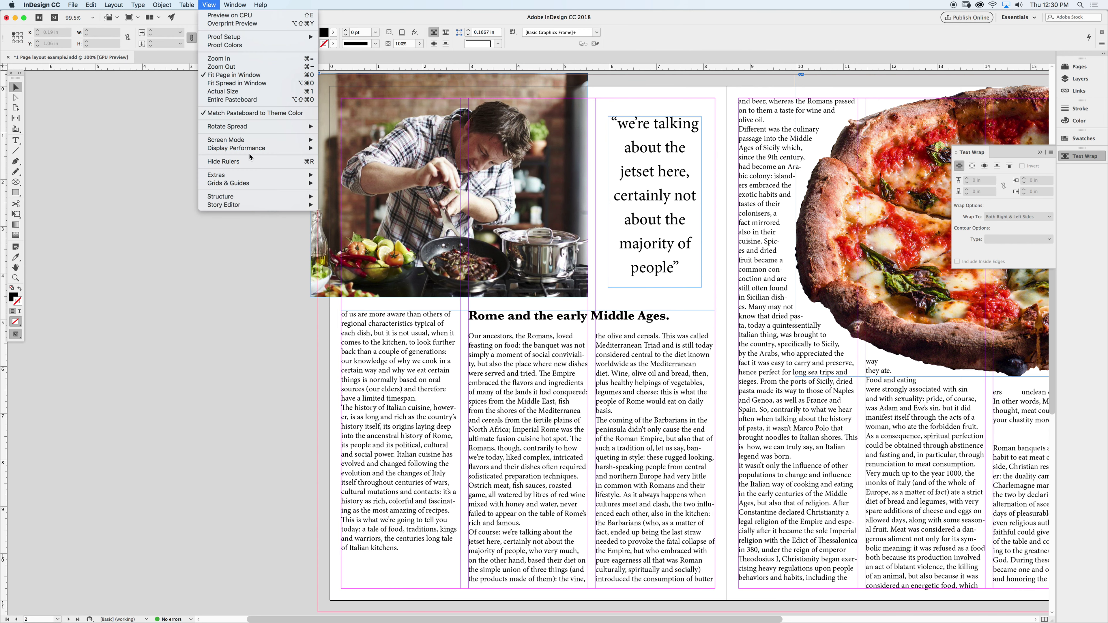
pyautogui.moveTo(250, 148)
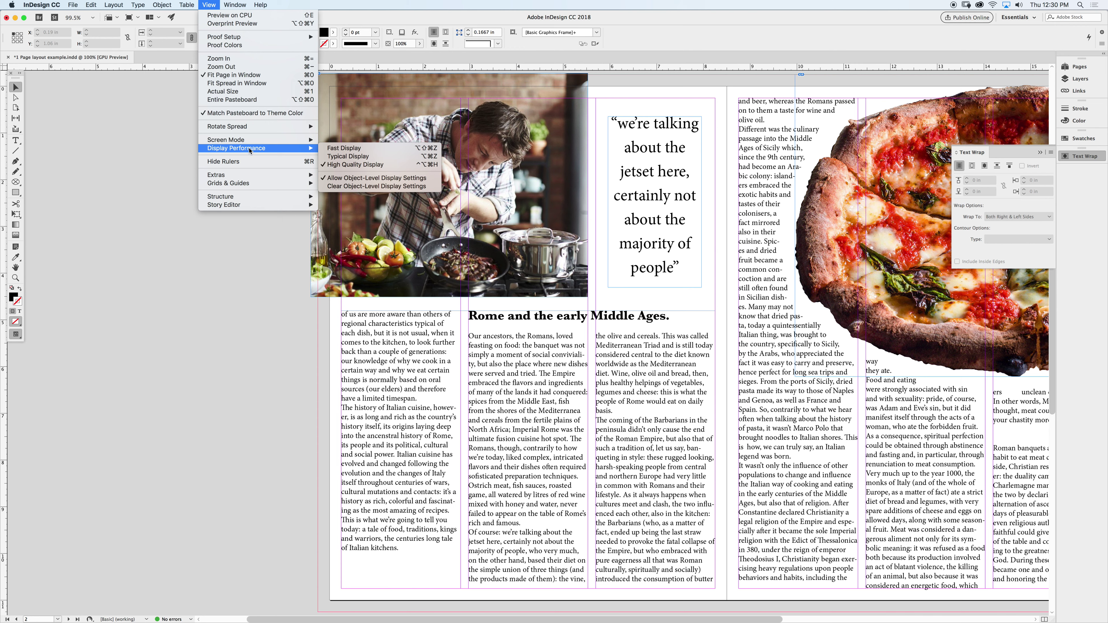
pyautogui.moveTo(235, 176)
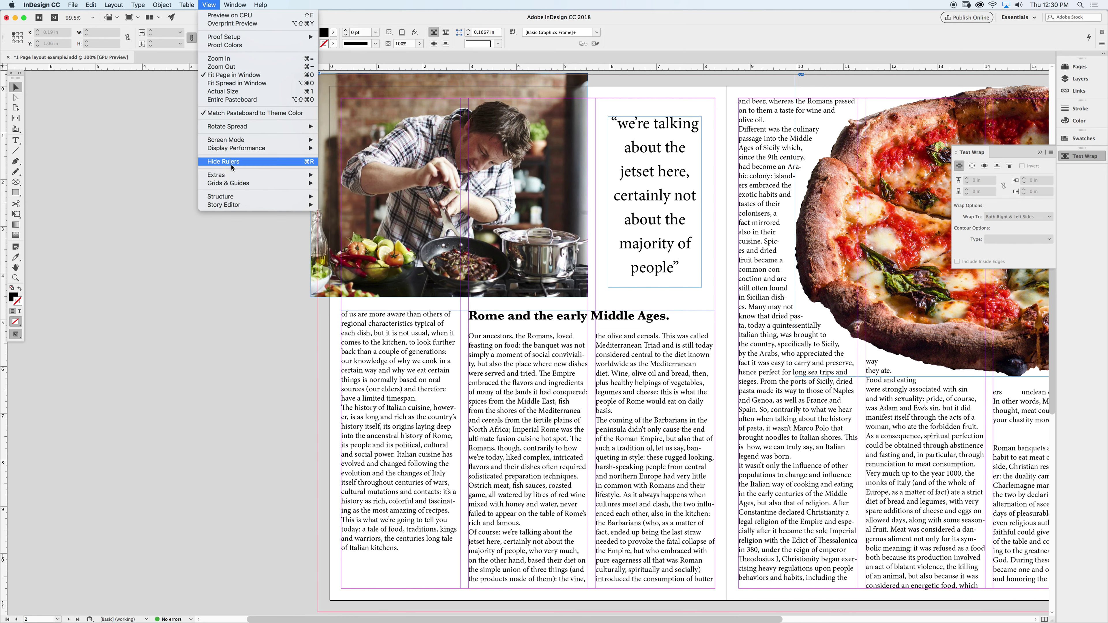
pyautogui.click(351, 175)
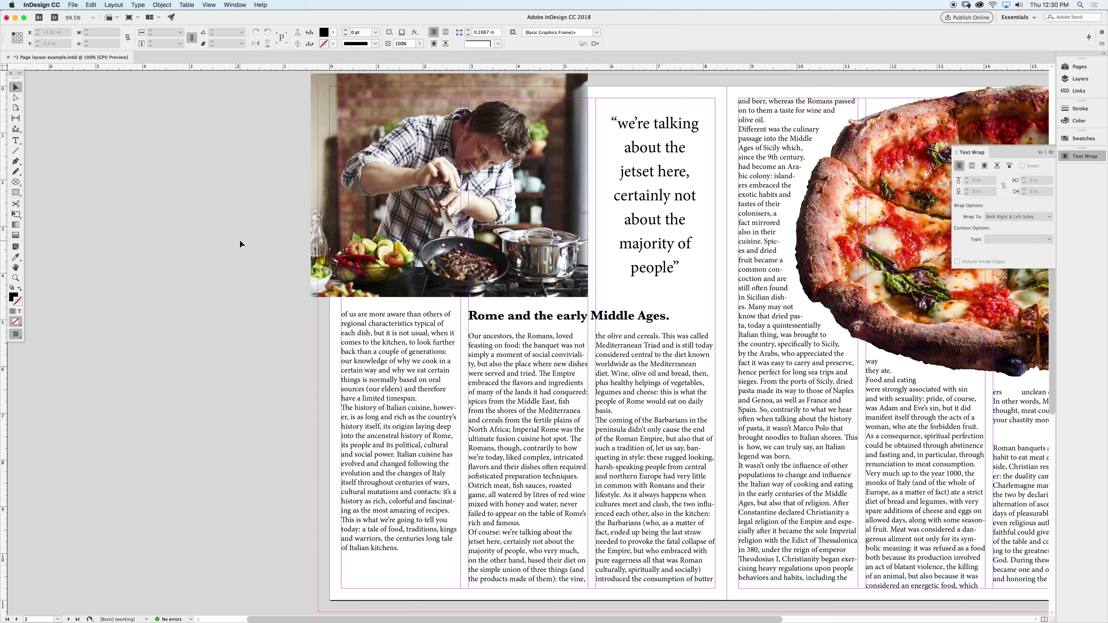
# Step: Nudge the quote frame to about X 5.97 in, Y 0.7 in and shorten it to about 3.5 in high
pyautogui.click(665, 174)
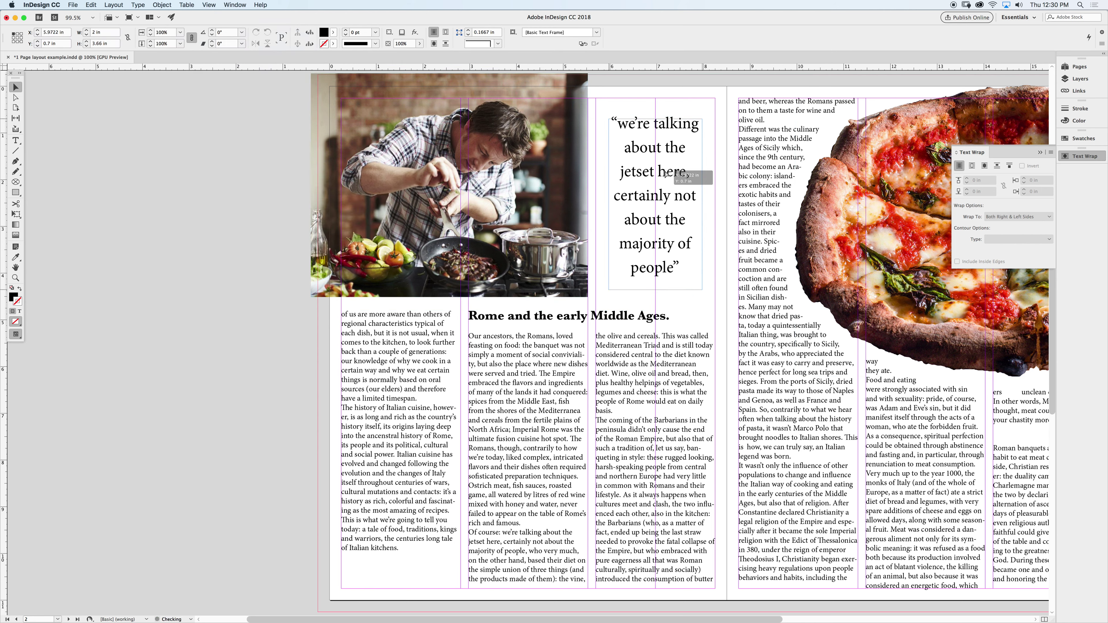
pyautogui.moveTo(657, 289); pyautogui.dragTo(657, 281)
pyautogui.click(183, 235)
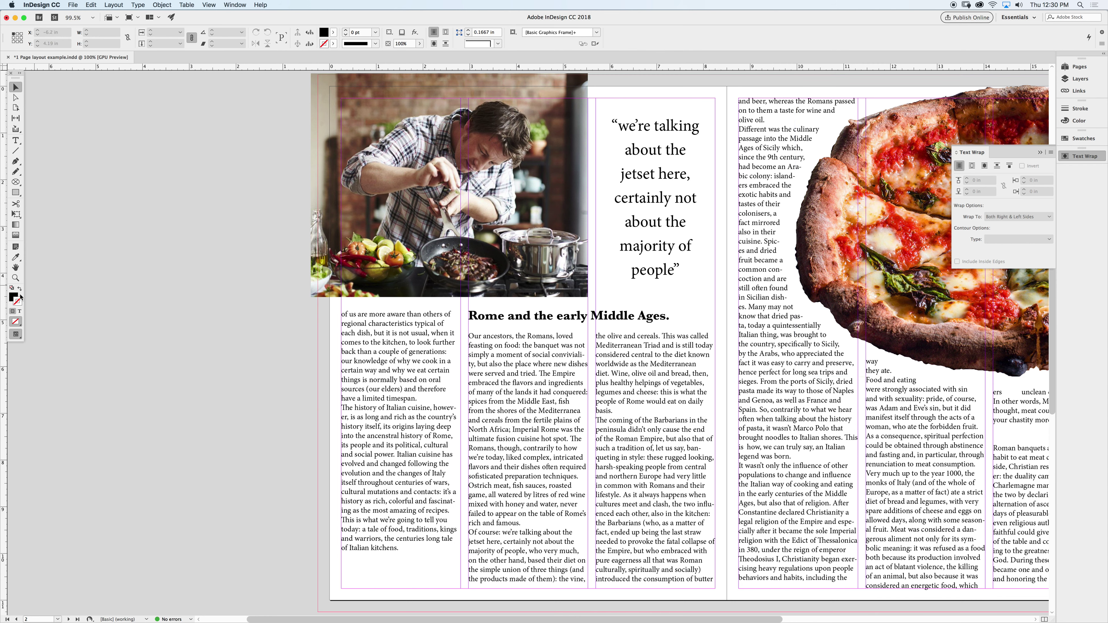
# Step: Sample an orange fill colour from the pizza image and draw a rectangle about 2.26 by 3.79 in over the quote
pyautogui.click(13, 297)
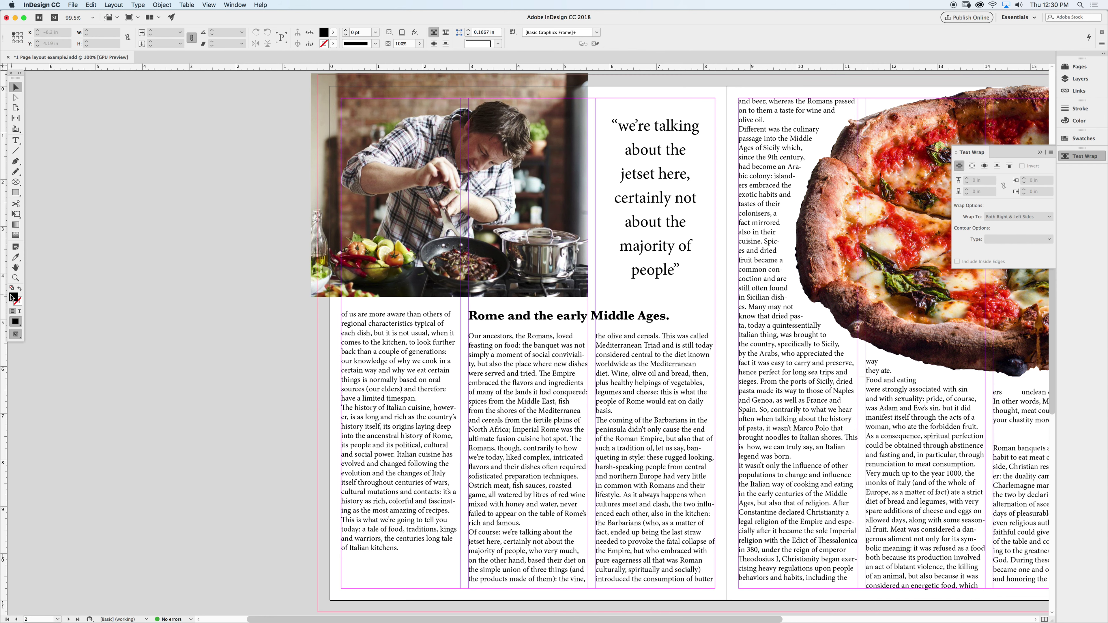
pyautogui.click(15, 257)
pyautogui.click(847, 216)
pyautogui.click(16, 192)
pyautogui.moveTo(603, 110); pyautogui.dragTo(709, 289)
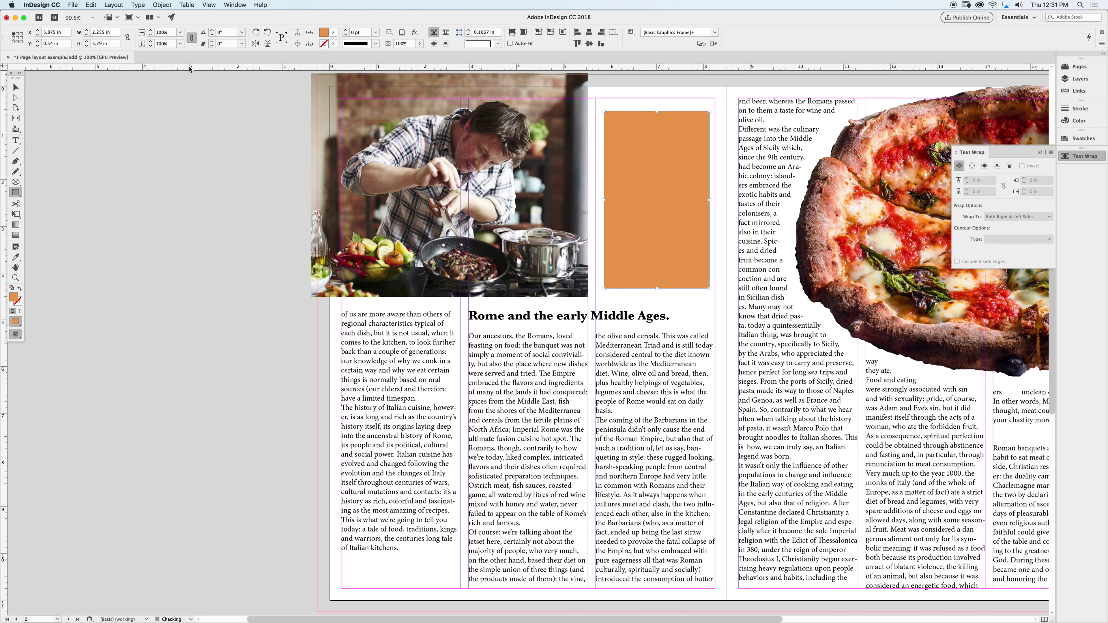
# Step: Send the orange rectangle behind the quote's text
pyautogui.click(15, 87)
pyautogui.write('"we’re talking about the jetset here, certainly not about the majority of people"')
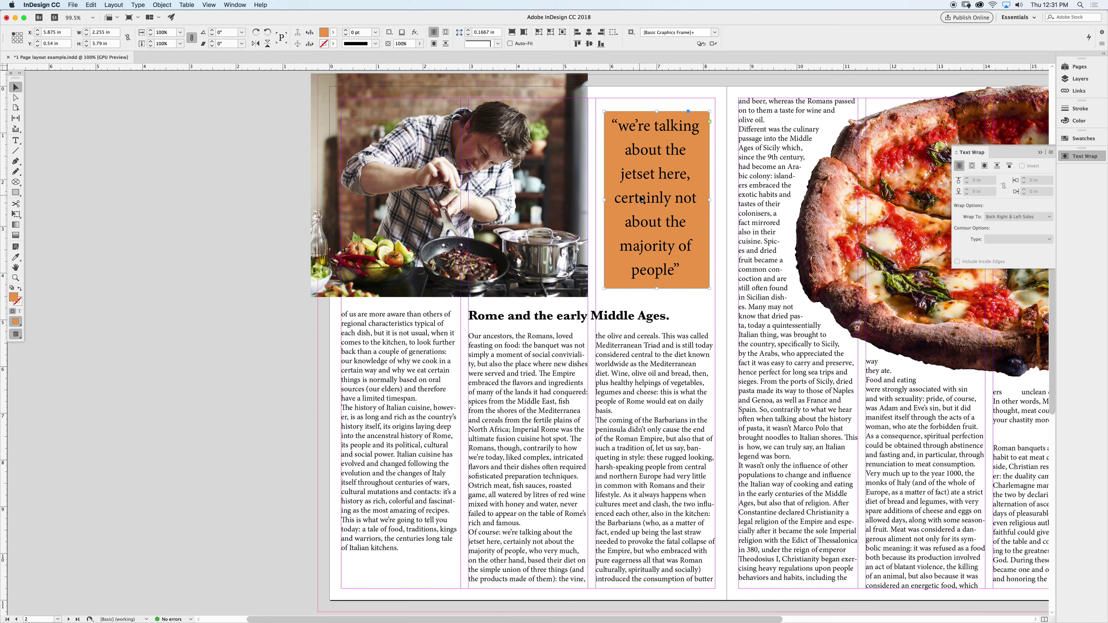
pyautogui.click(730, 175)
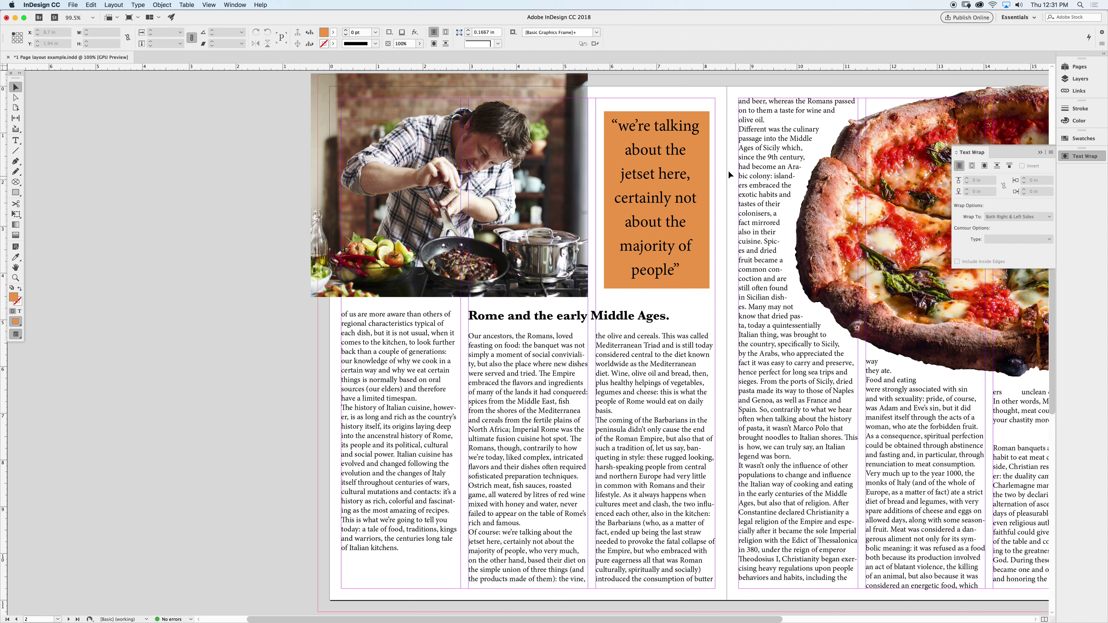
pyautogui.click(610, 141)
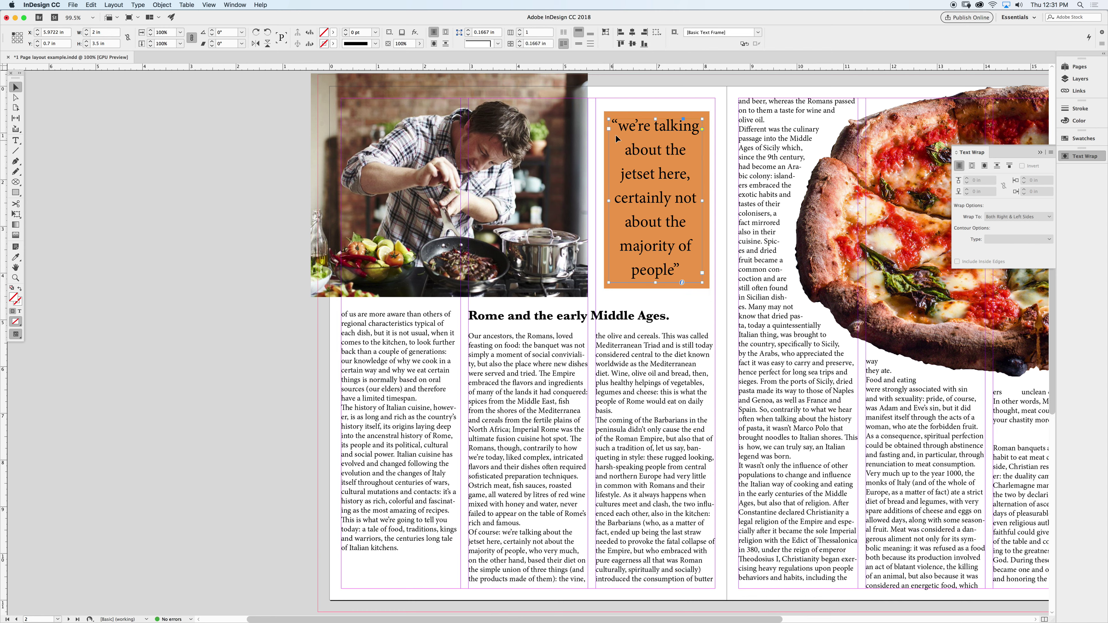
# Step: Lower the orange rectangle's opacity to 59%
pyautogui.click(622, 114)
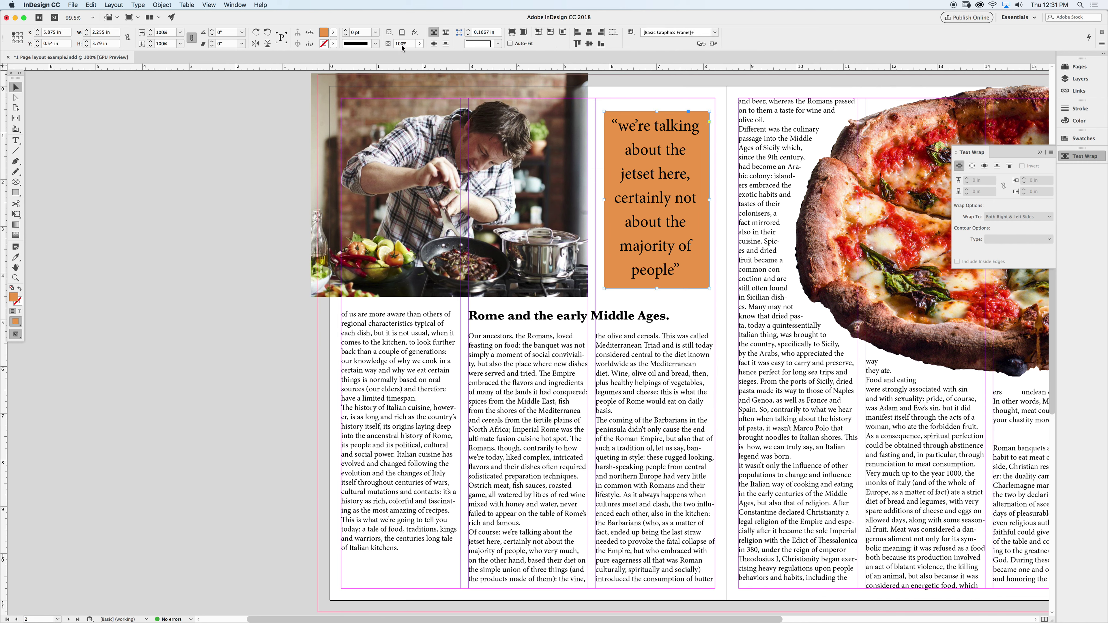
pyautogui.click(418, 44)
pyautogui.moveTo(420, 55); pyautogui.dragTo(404, 56)
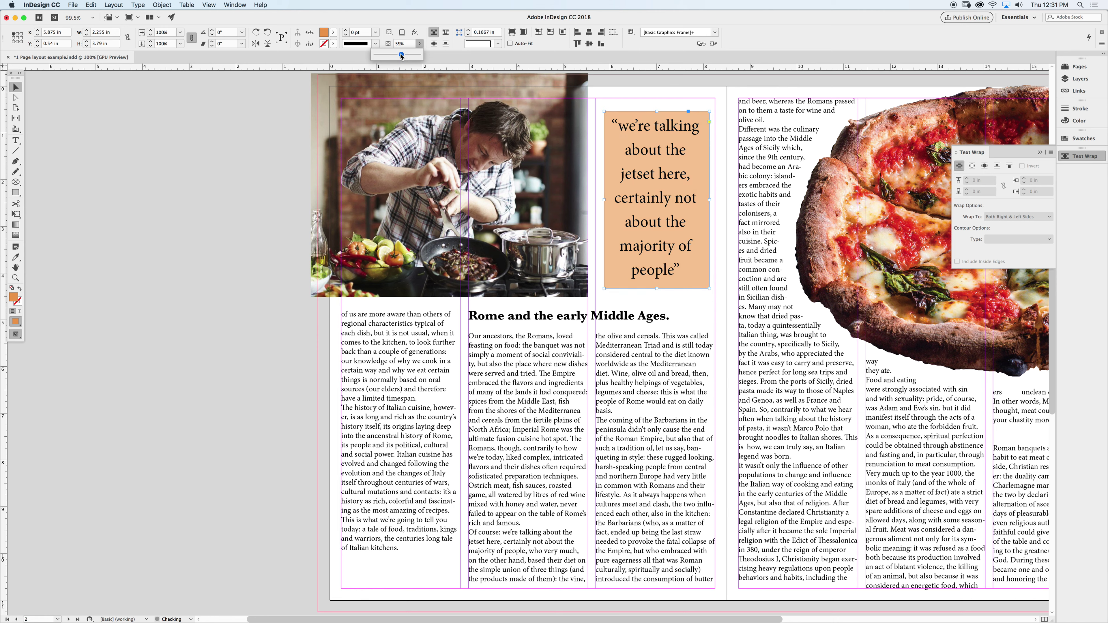
pyautogui.click(283, 198)
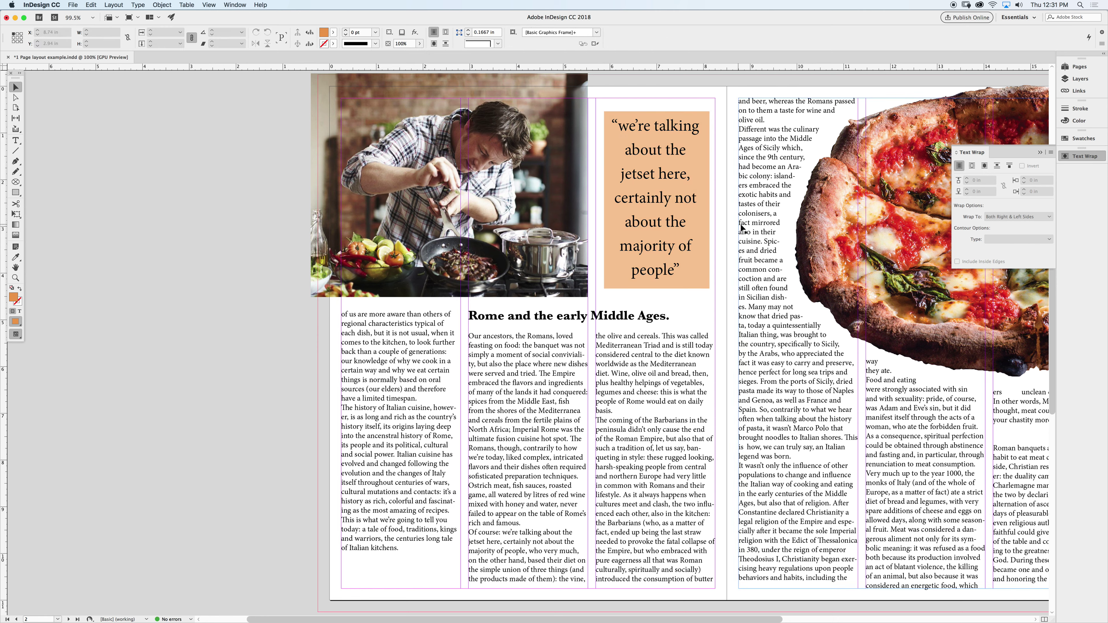
pyautogui.click(706, 278)
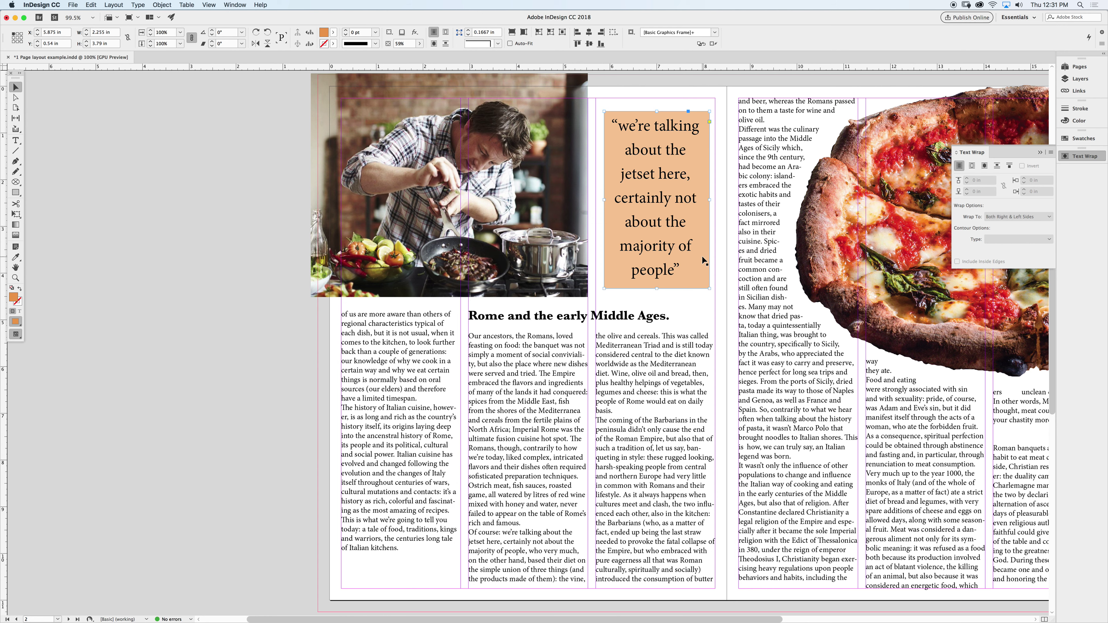
pyautogui.click(228, 202)
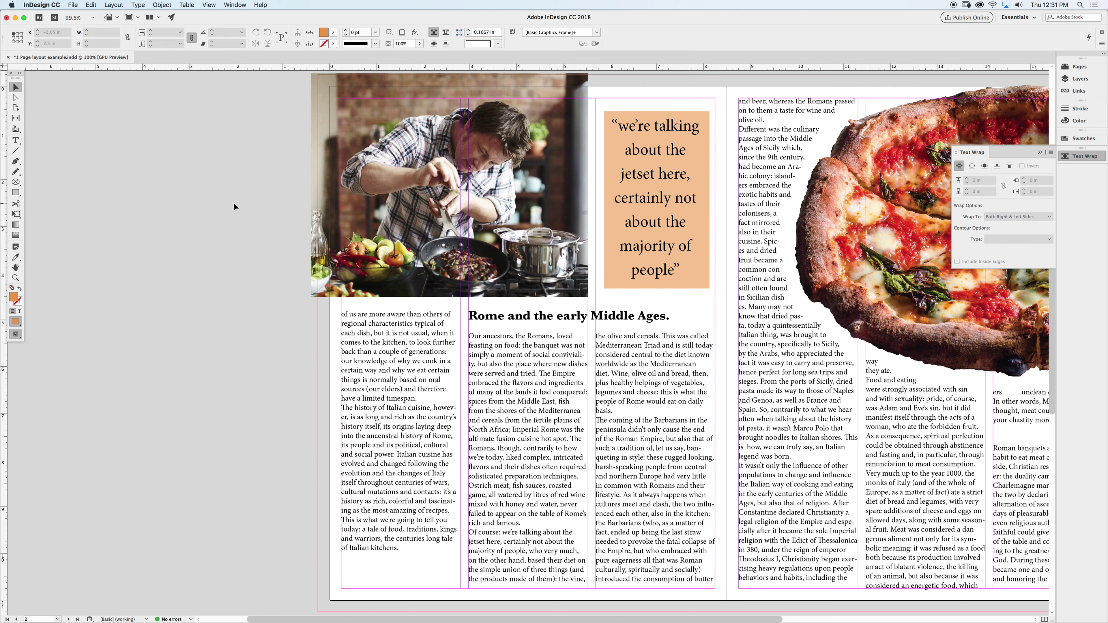
pyautogui.click(650, 201)
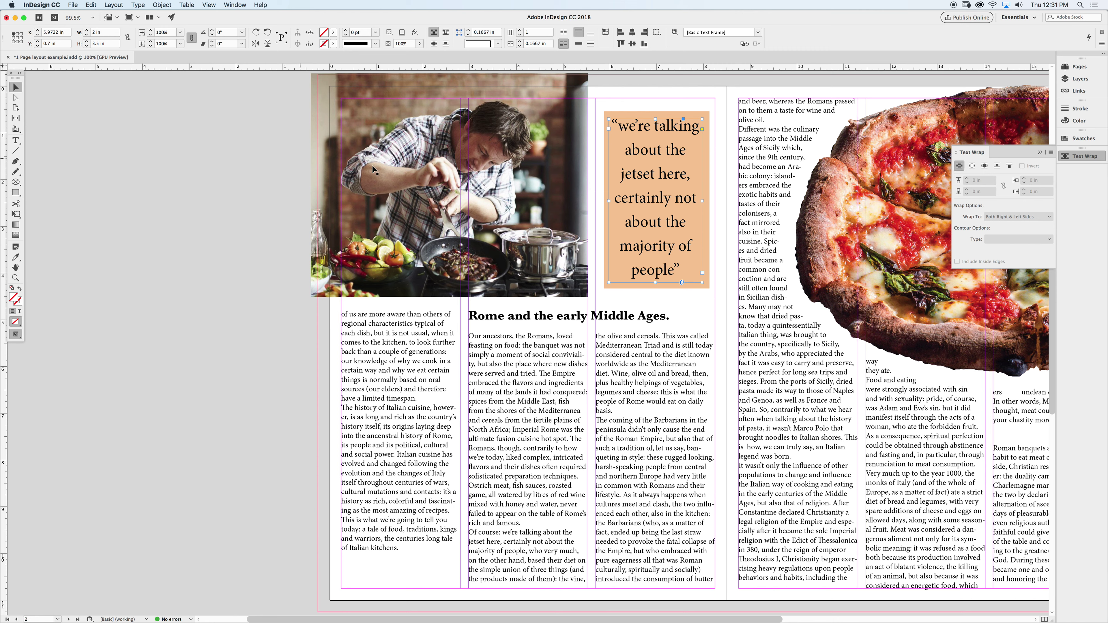
pyautogui.click(639, 174)
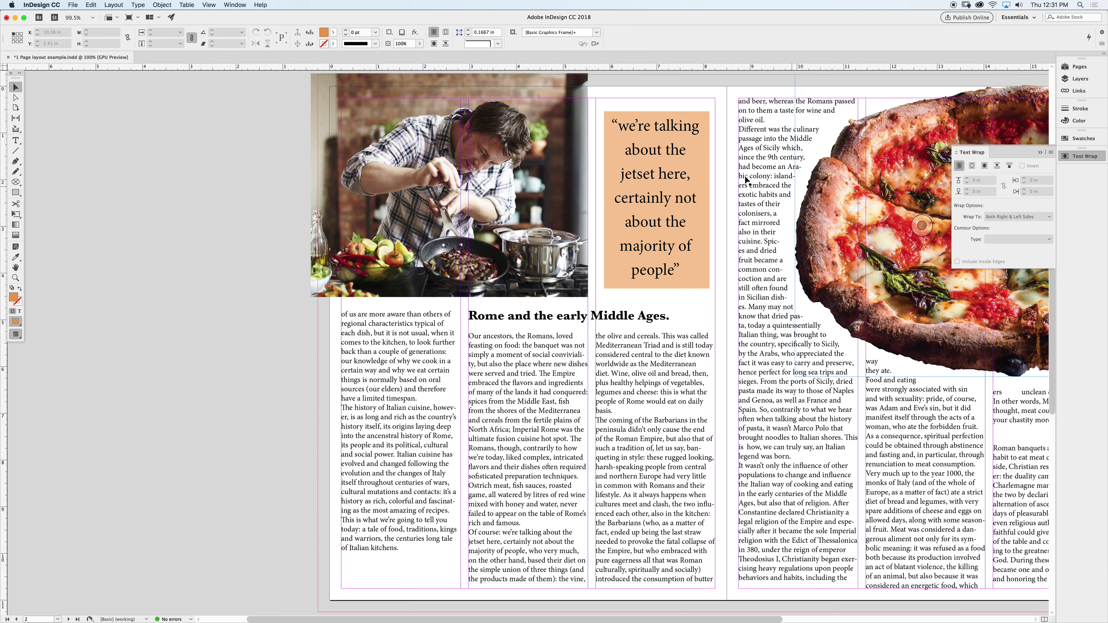
pyautogui.keyDown('shift'); pyautogui.click(639, 171); pyautogui.keyUp('shift')
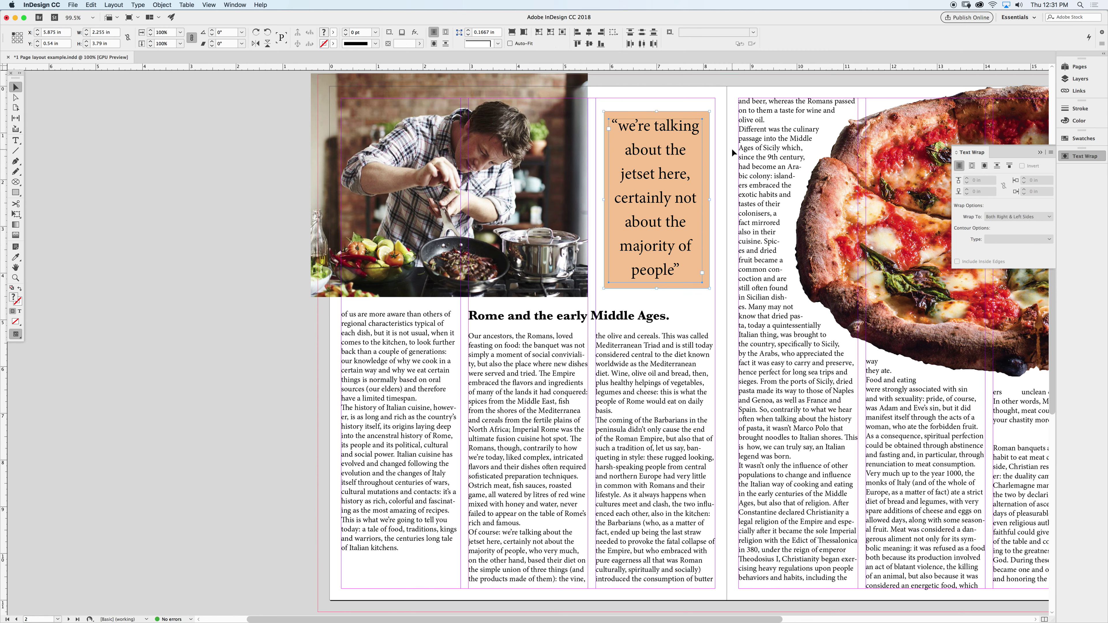
pyautogui.click(260, 288)
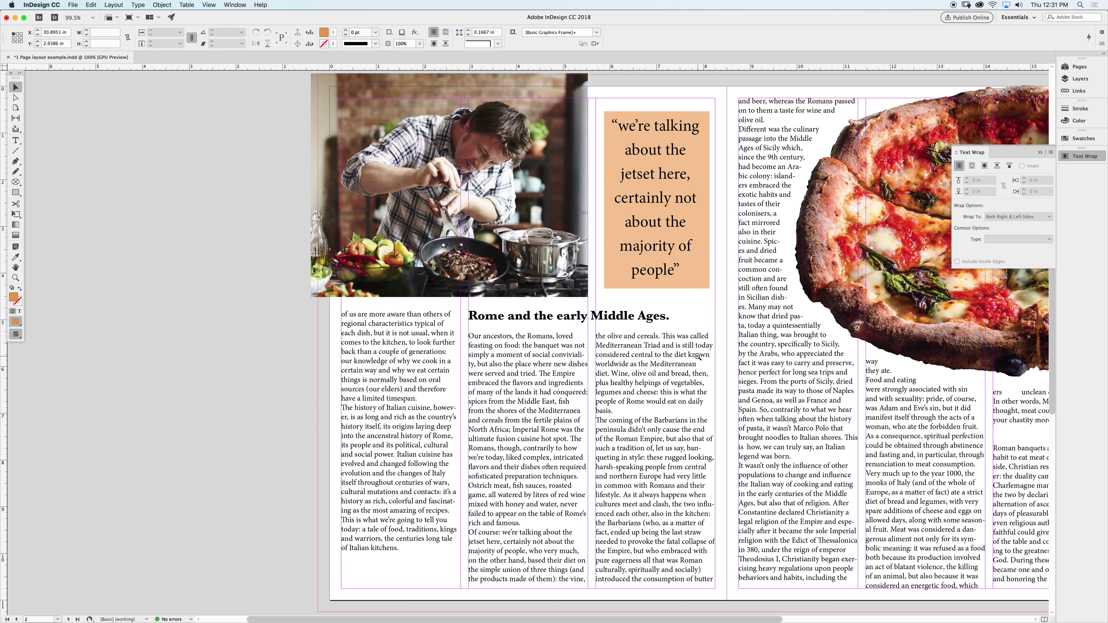
# Step: Zoom out to 50% and review the title page, the pizza spread and the following spread
pyautogui.press('super+5')
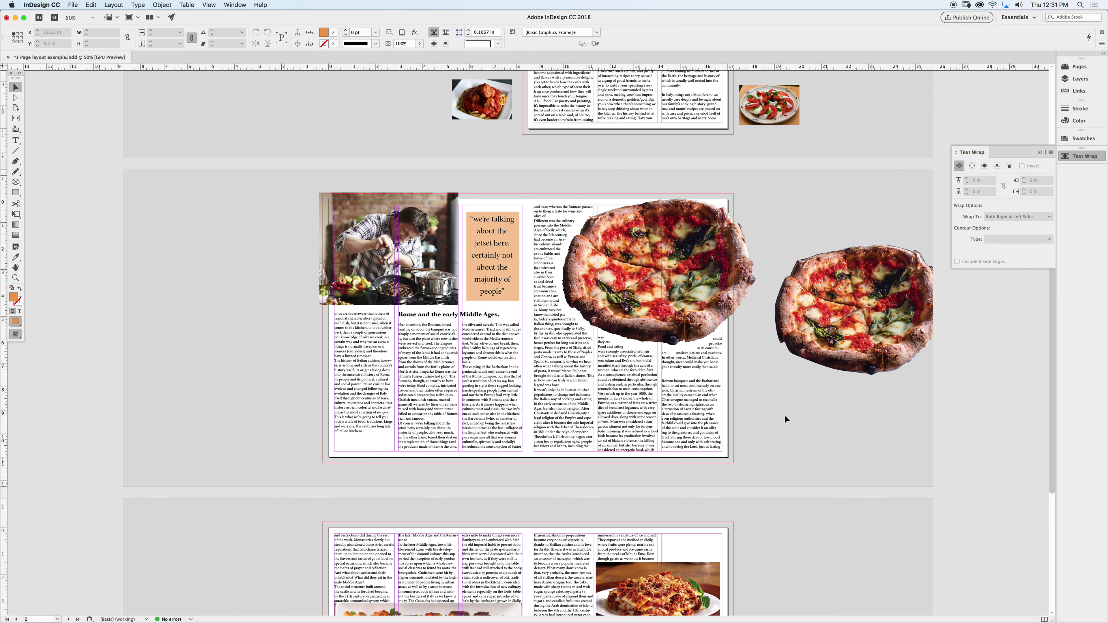
pyautogui.scroll(5, 764, 232)
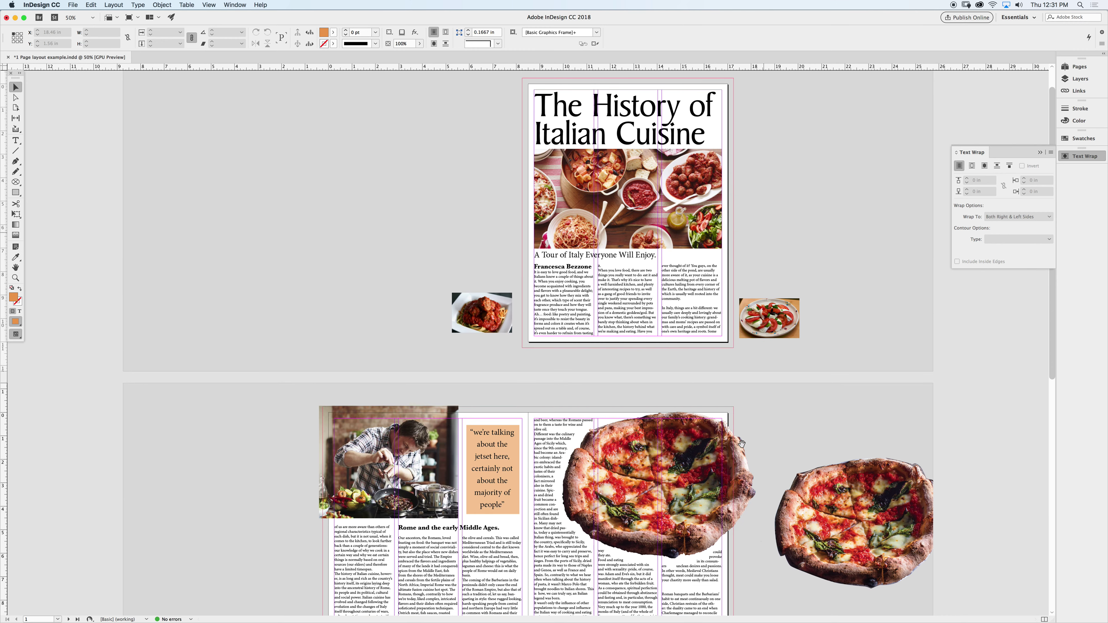
pyautogui.scroll(-7, 765, 545)
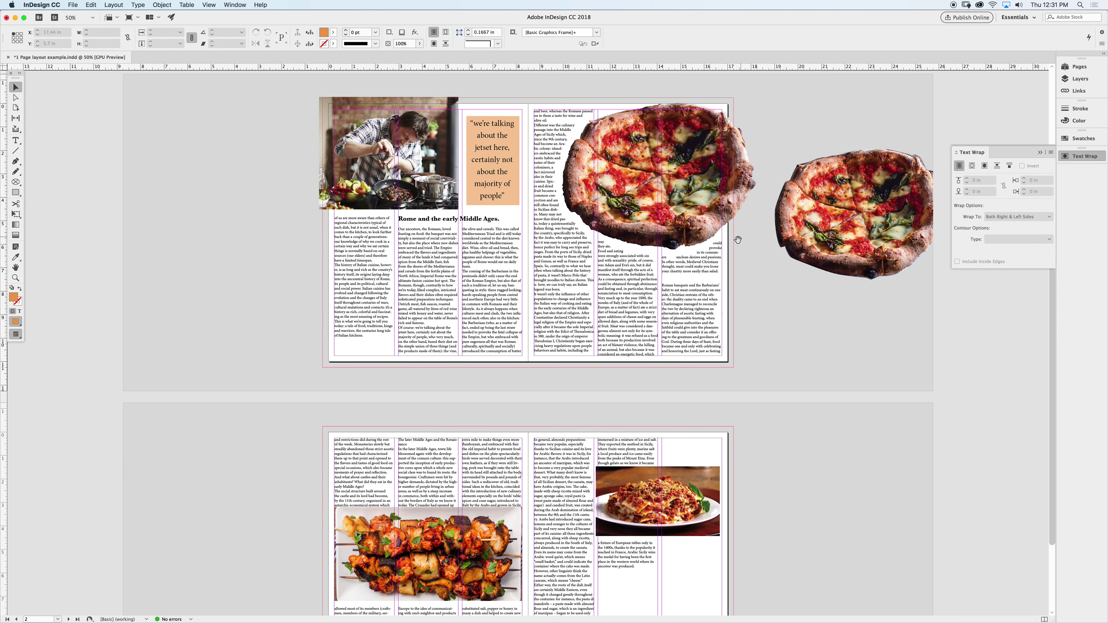
pyautogui.scroll(2, 768, 261)
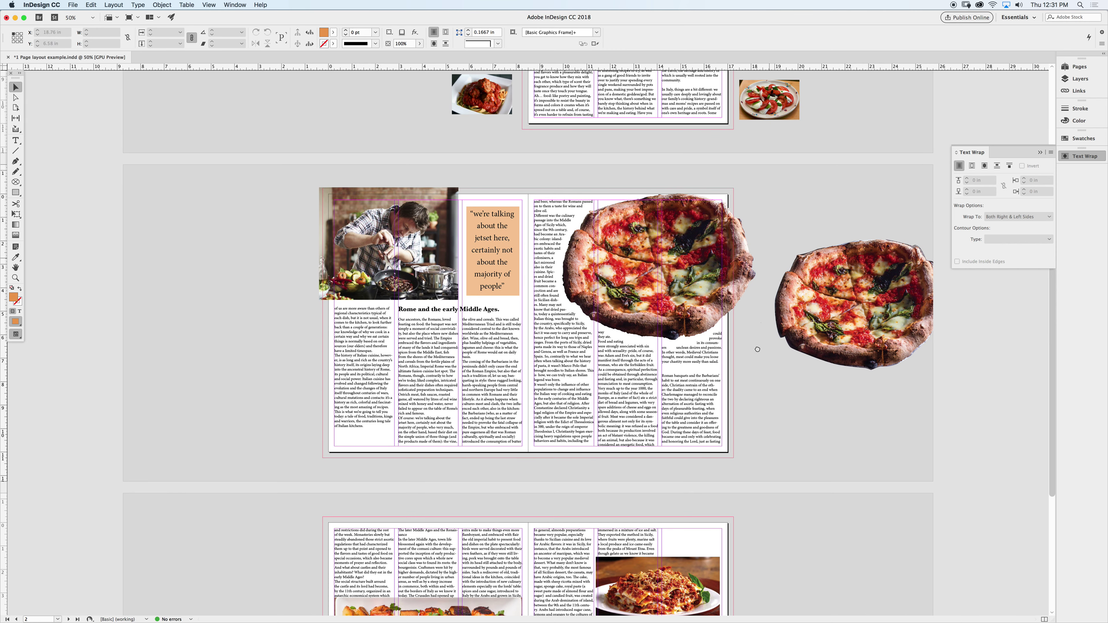
pyautogui.scroll(2, 757, 349)
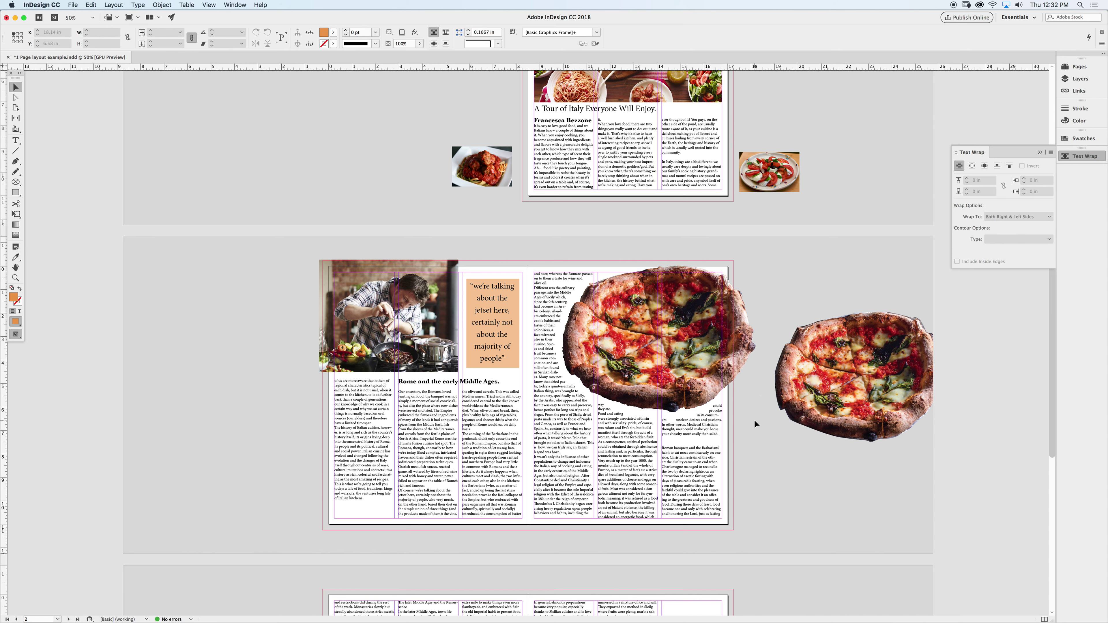
pyautogui.click(760, 385)
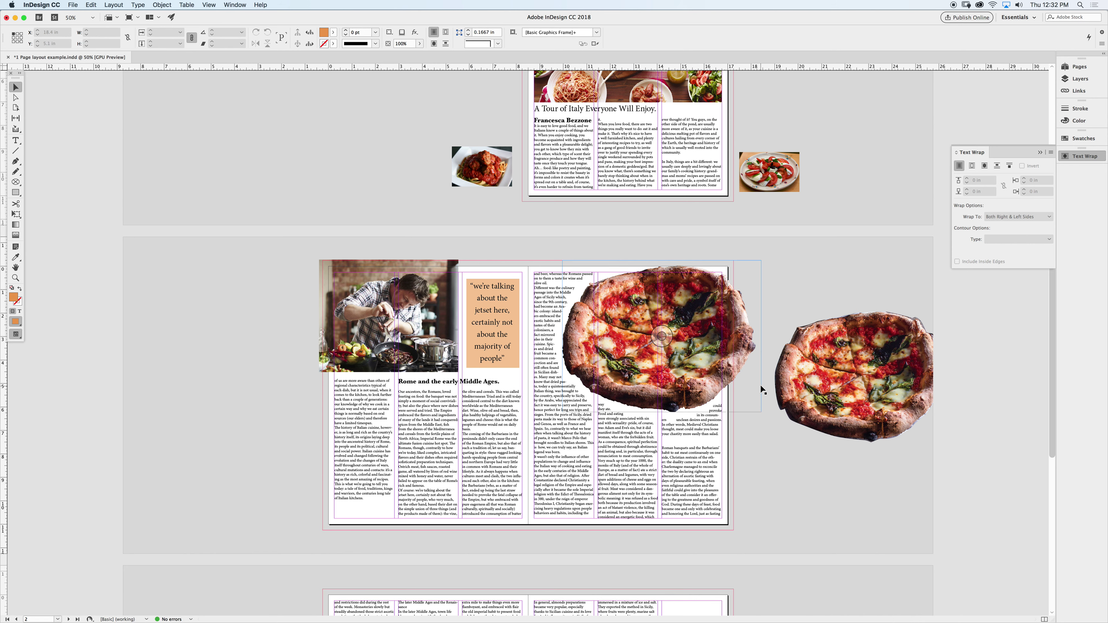
pyautogui.click(763, 285)
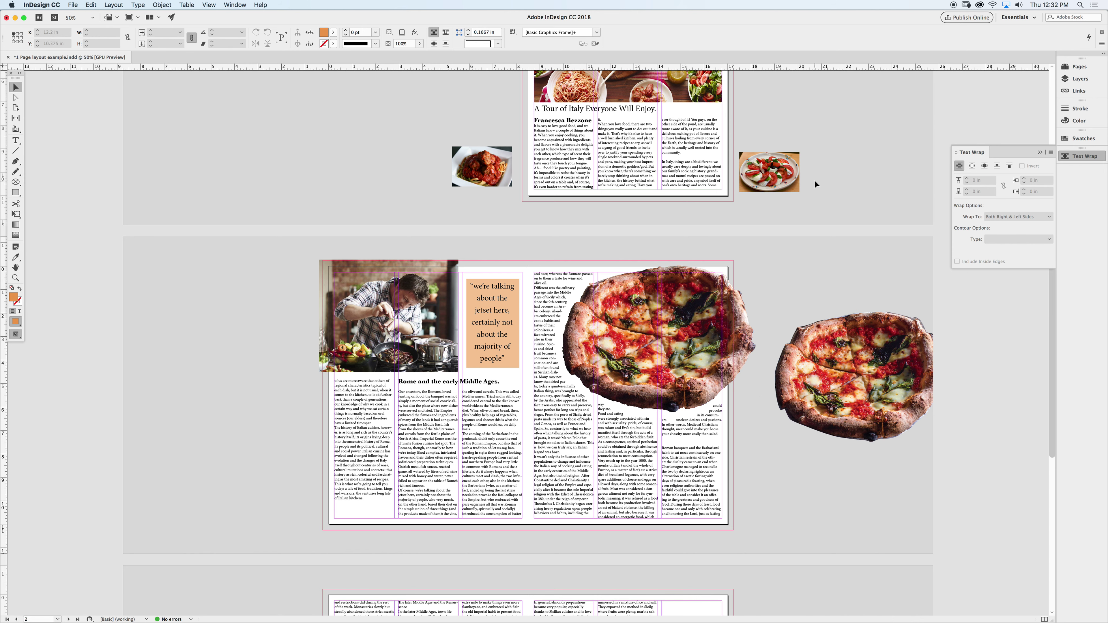